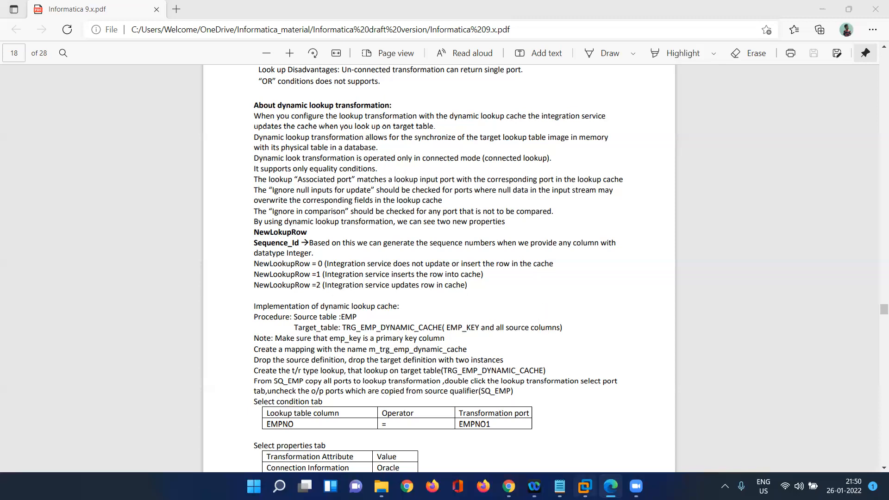
Step: Switch to the virtual machine and minimize SQL Plus to bring up Informatica PowerCenter Designer
{"action": "mouse_move", "coordinate": [585, 486]}
{"action": "left_click", "coordinate": [617, 409]}
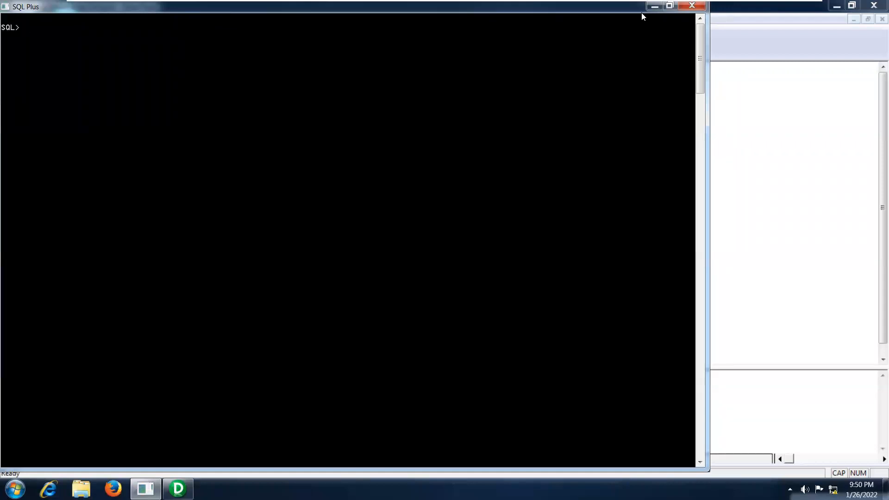
{"action": "left_click", "coordinate": [653, 7]}
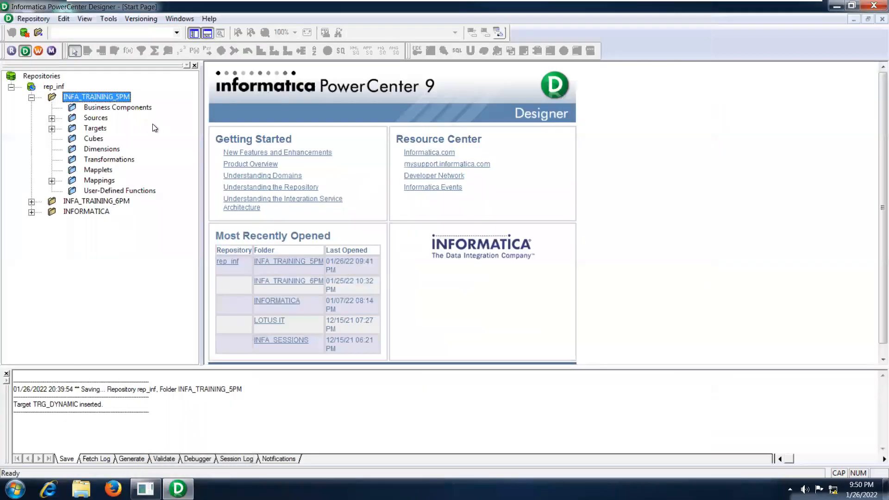
Step: Disconnect from the rep_inf repository and reconnect through its INFA_TRAINING_5PM folder
{"action": "left_click", "coordinate": [113, 110]}
{"action": "left_click", "coordinate": [101, 99]}
{"action": "right_click", "coordinate": [101, 99]}
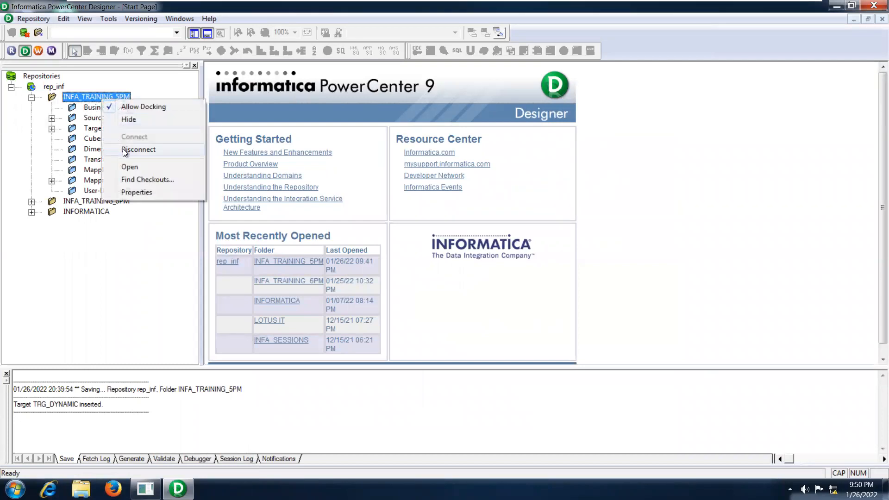
{"action": "left_click", "coordinate": [123, 149]}
{"action": "right_click", "coordinate": [107, 98]}
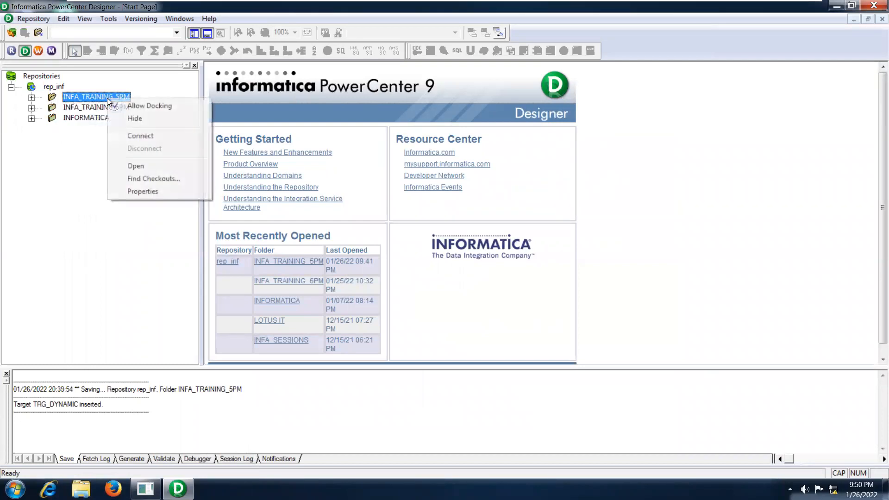
{"action": "left_click", "coordinate": [134, 136]}
Step: Create a mapping named m_dynamic_cache_implementation in the Mapping Designer
{"action": "left_click", "coordinate": [112, 20]}
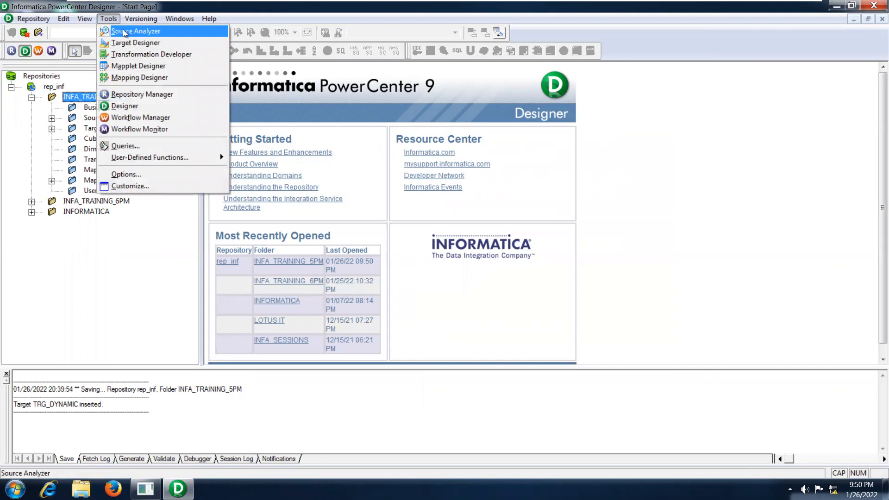
{"action": "left_click", "coordinate": [126, 77]}
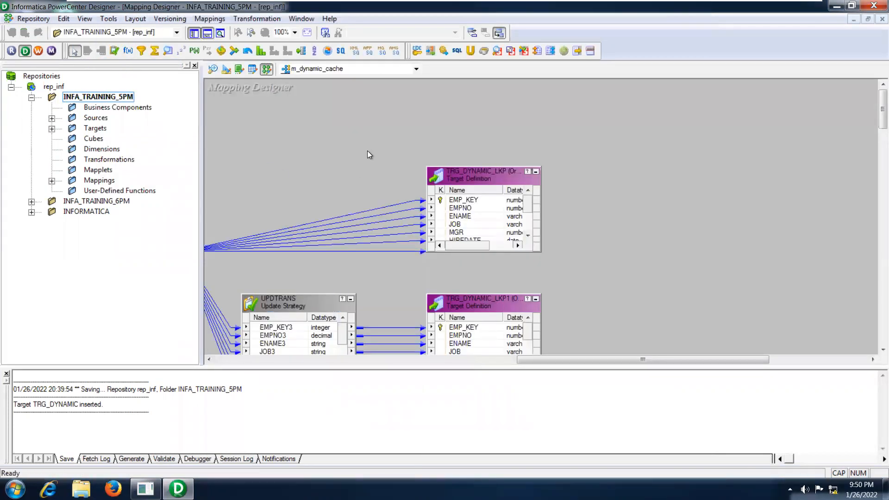
{"action": "left_click", "coordinate": [216, 19]}
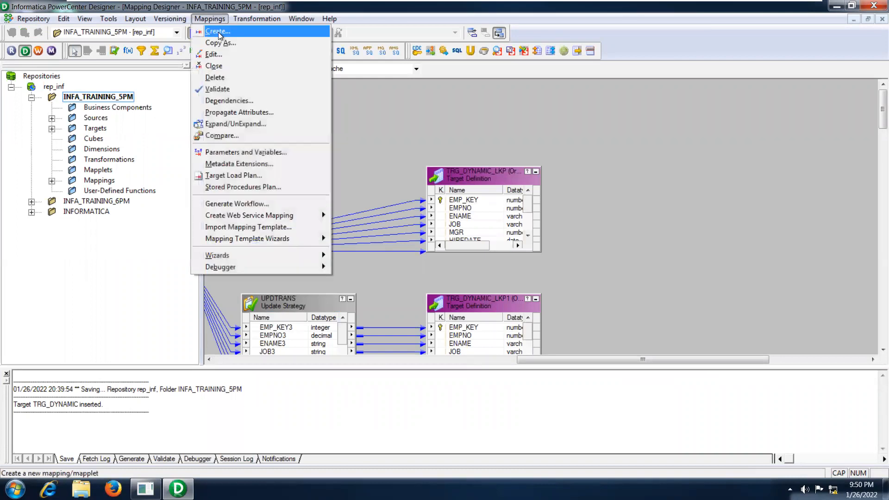
{"action": "left_click", "coordinate": [219, 30]}
{"action": "type", "text": "m"}
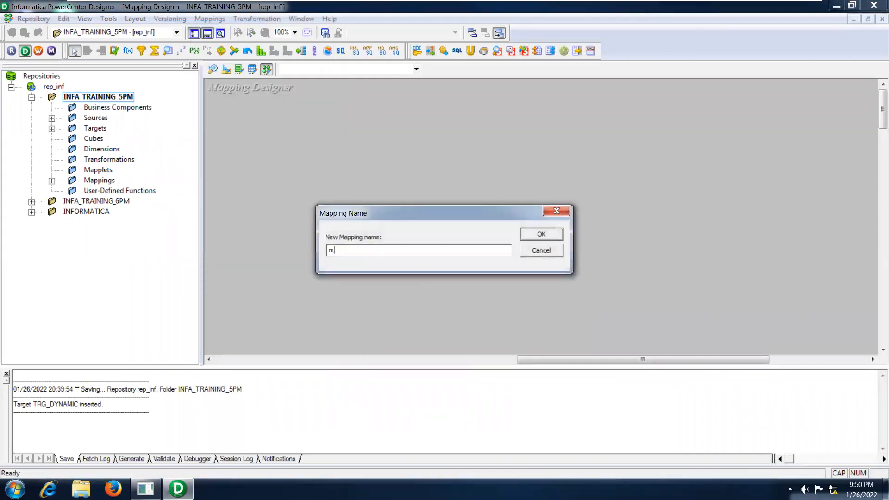
{"action": "type", "text": "_duynamic_cache_implementation"}
{"action": "left_click_drag", "start_coordinate": [435, 250], "coordinate": [199, 255]}
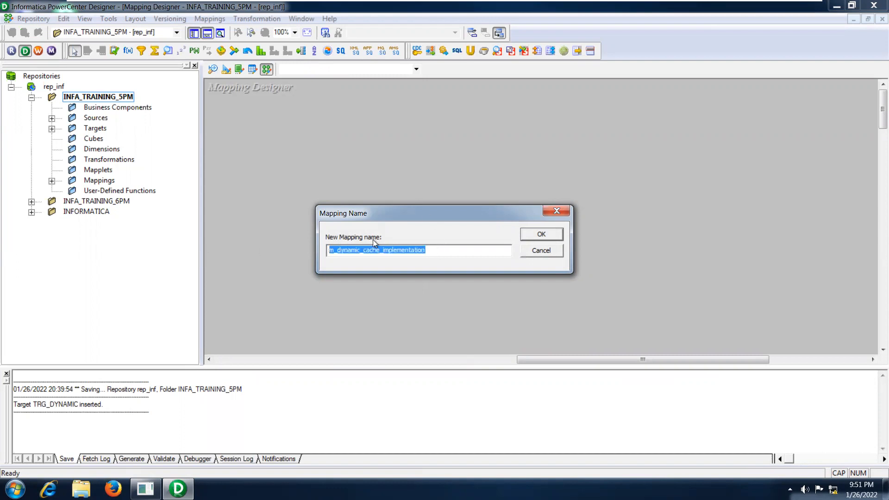
{"action": "left_click", "coordinate": [542, 235]}
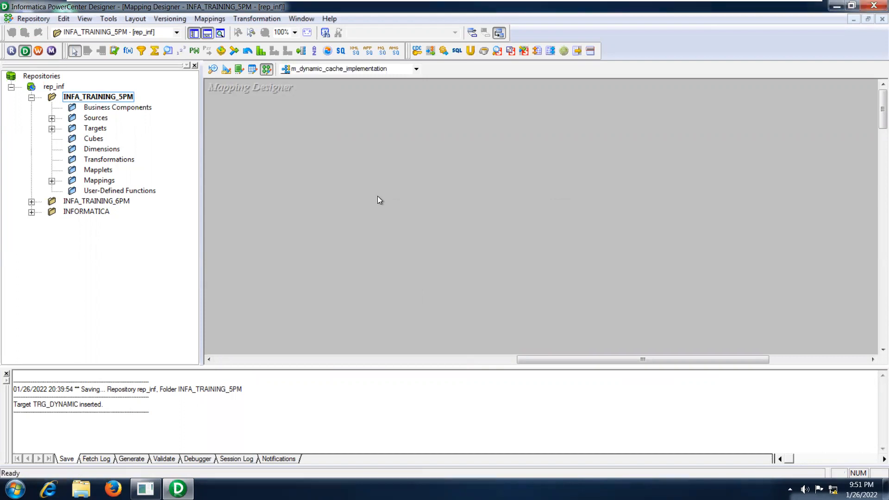
Step: Add the EMP source definition from the test sources to the mapping
{"action": "left_click", "coordinate": [52, 118]}
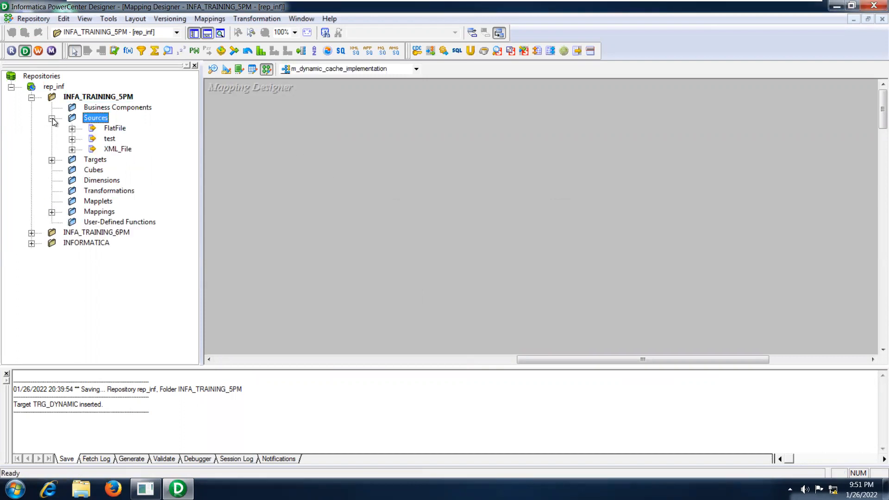
{"action": "left_click", "coordinate": [73, 139]}
{"action": "left_click", "coordinate": [130, 201]}
{"action": "left_click_drag", "start_coordinate": [129, 204], "coordinate": [307, 129]}
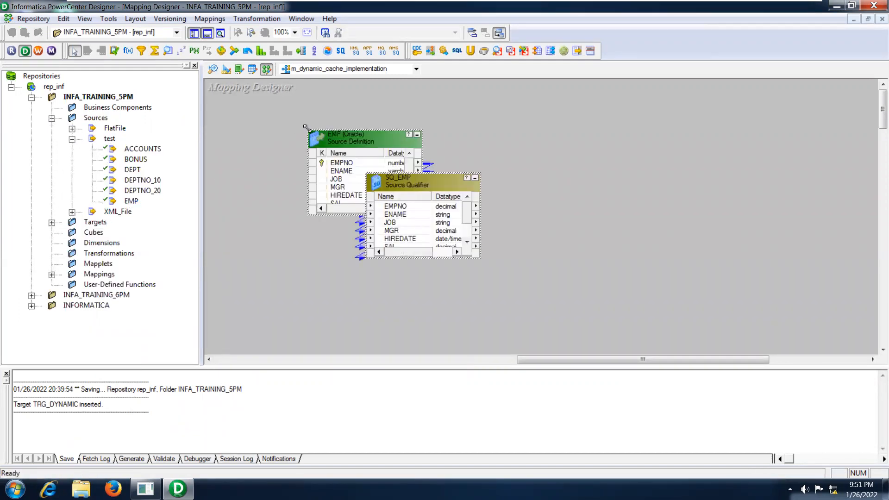
Step: Hide the output window, widen the repository navigator and add the TRG_DYNAMIC target definition to the far side of the mapping
{"action": "left_click", "coordinate": [6, 374]}
{"action": "left_click", "coordinate": [55, 223]}
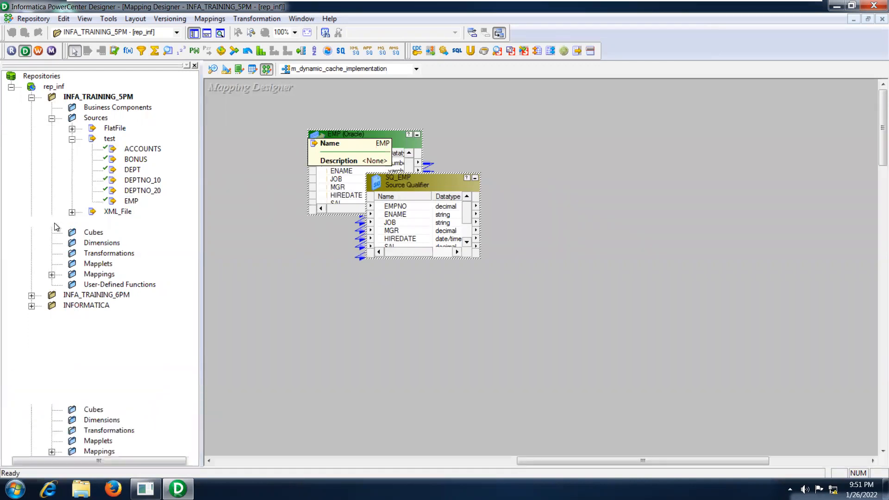
{"action": "left_click_drag", "start_coordinate": [201, 236], "coordinate": [233, 236]}
{"action": "left_click_drag", "start_coordinate": [143, 285], "coordinate": [715, 118]}
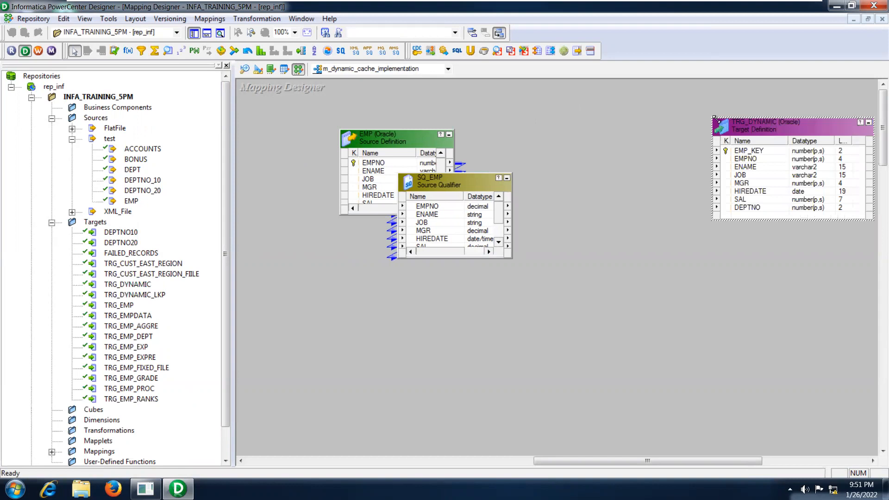
Step: Hide the repository navigator and create a Lookup transformation on the TRG_DYNAMIC target between the source qualifier and the target
{"action": "left_click", "coordinate": [196, 37]}
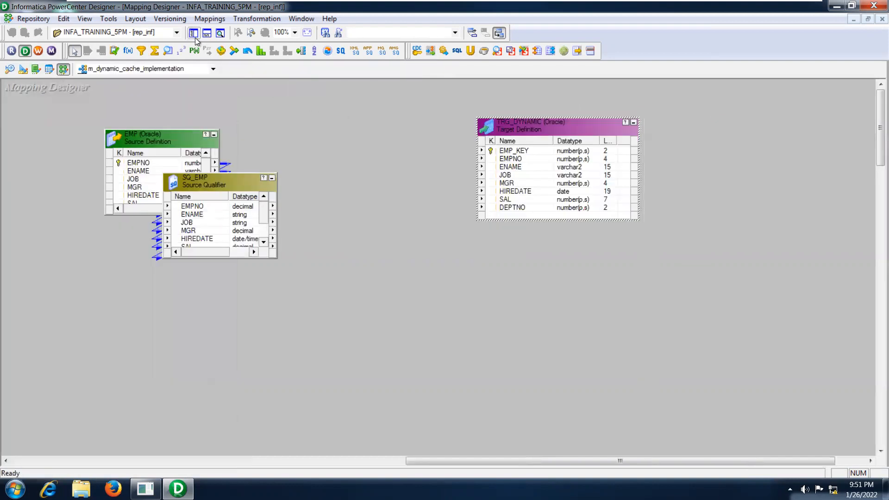
{"action": "left_click", "coordinate": [171, 51]}
{"action": "left_click_drag", "start_coordinate": [309, 119], "coordinate": [416, 224]}
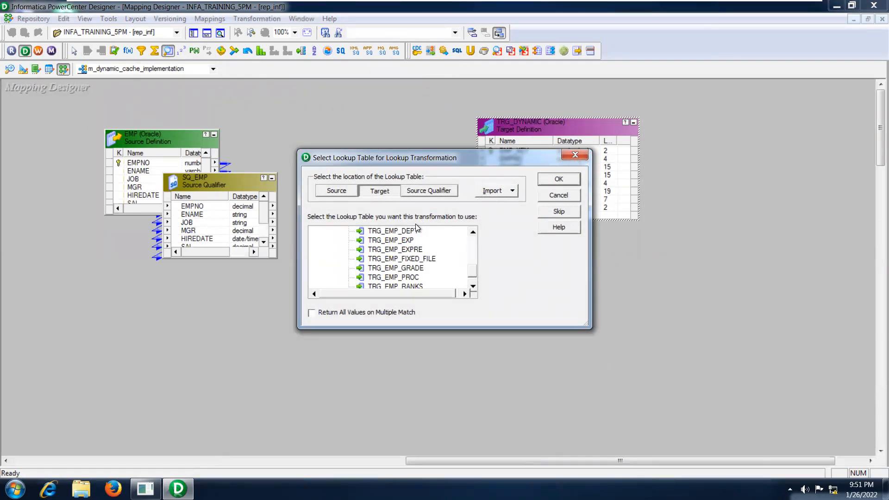
{"action": "left_click_drag", "start_coordinate": [476, 274], "coordinate": [474, 260]}
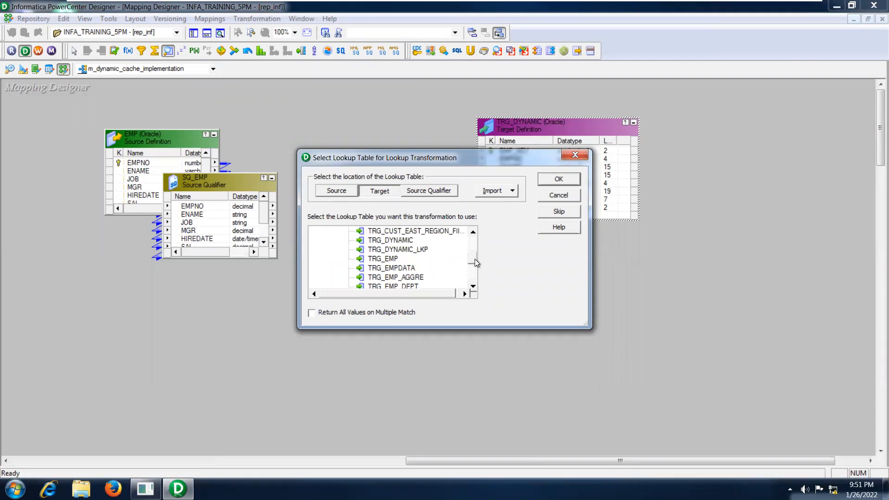
{"action": "left_click", "coordinate": [403, 241]}
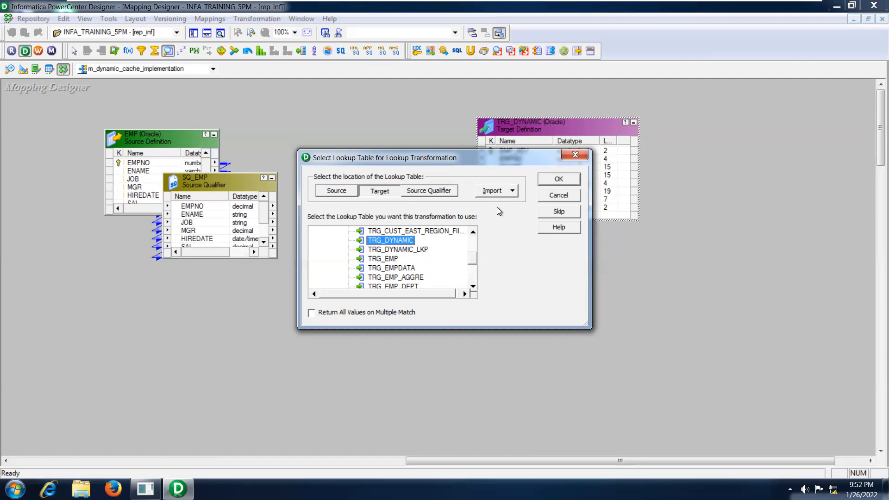
{"action": "left_click", "coordinate": [558, 180]}
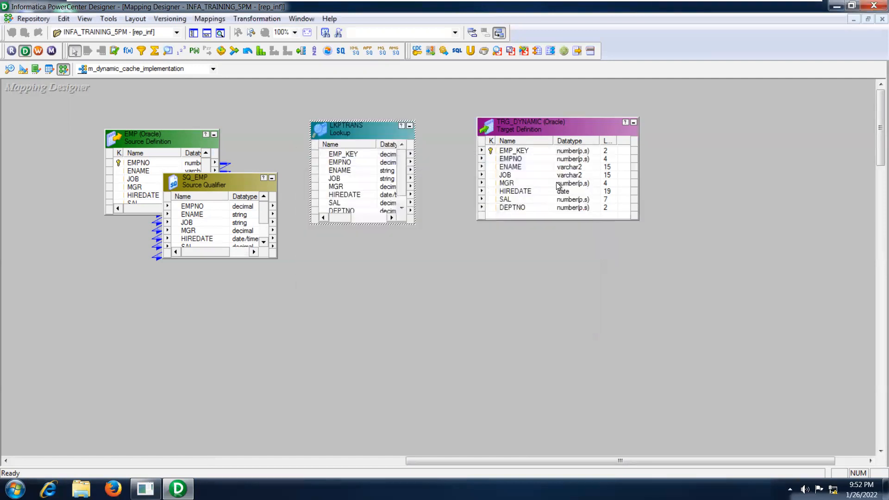
Step: Move the TRG_DYNAMIC target farther from the lookup and enlarge the LKPTRANS and SQ_EMP boxes to show all their ports
{"action": "left_click_drag", "start_coordinate": [555, 127], "coordinate": [641, 131]}
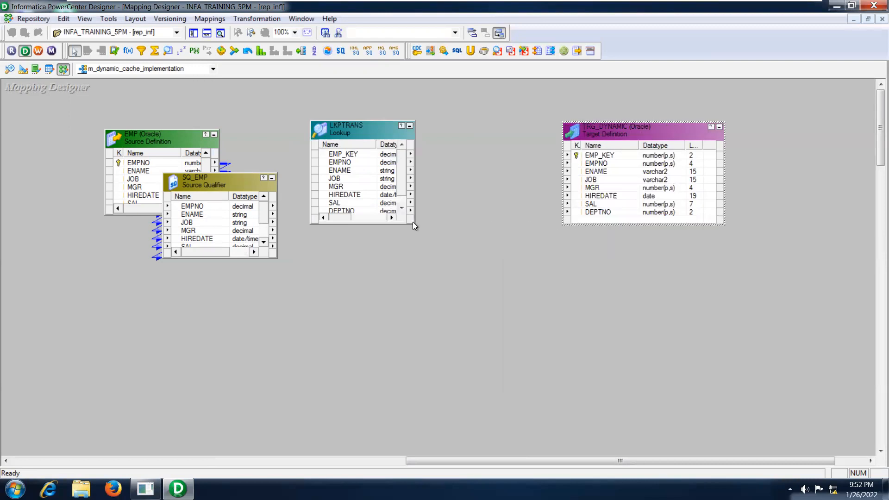
{"action": "left_click_drag", "start_coordinate": [413, 221], "coordinate": [449, 276]}
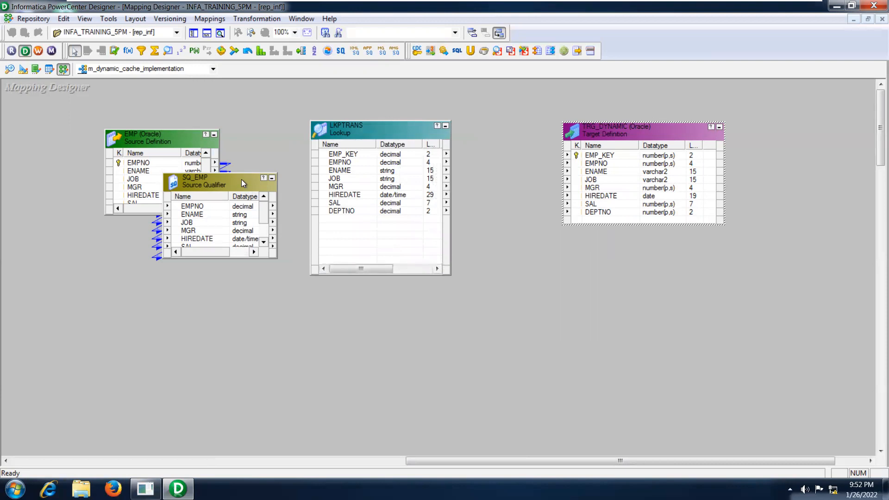
{"action": "left_click_drag", "start_coordinate": [232, 175], "coordinate": [233, 117]}
Step: Copy all SQ_EMP ports, EMPNO through DEPTNO, into the LKPTRANS lookup transformation as linked ports
{"action": "left_click", "coordinate": [202, 149]}
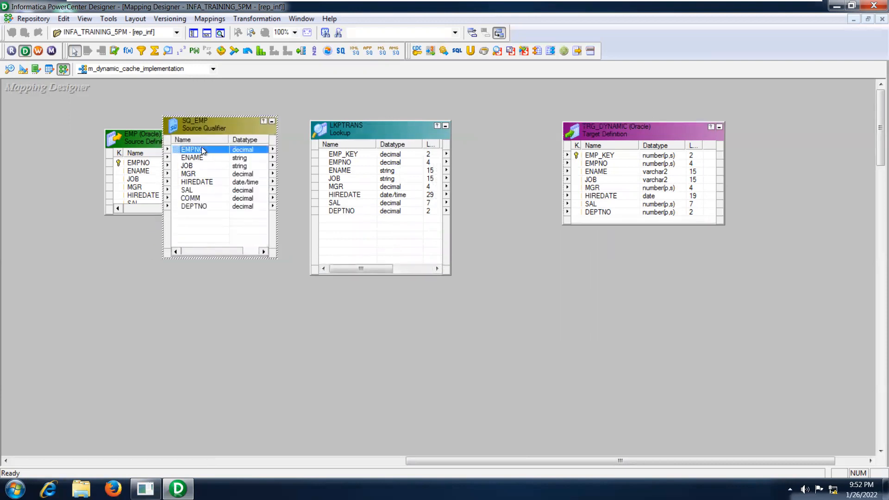
{"action": "key", "text": "shift+Down"}
{"action": "key", "text": "shift+Down"}
{"action": "key", "text": "shift+Down"}
{"action": "key", "text": "shift+Down"}
{"action": "key", "text": "shift+Down"}
{"action": "key", "text": "shift+Down"}
{"action": "key", "text": "shift+Down"}
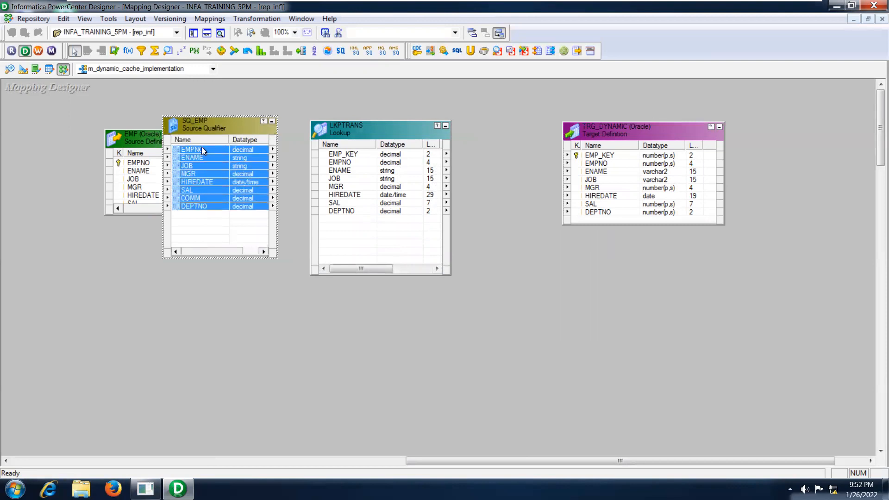
{"action": "left_click_drag", "start_coordinate": [177, 148], "coordinate": [363, 227]}
{"action": "left_click_drag", "start_coordinate": [363, 224], "coordinate": [363, 226]}
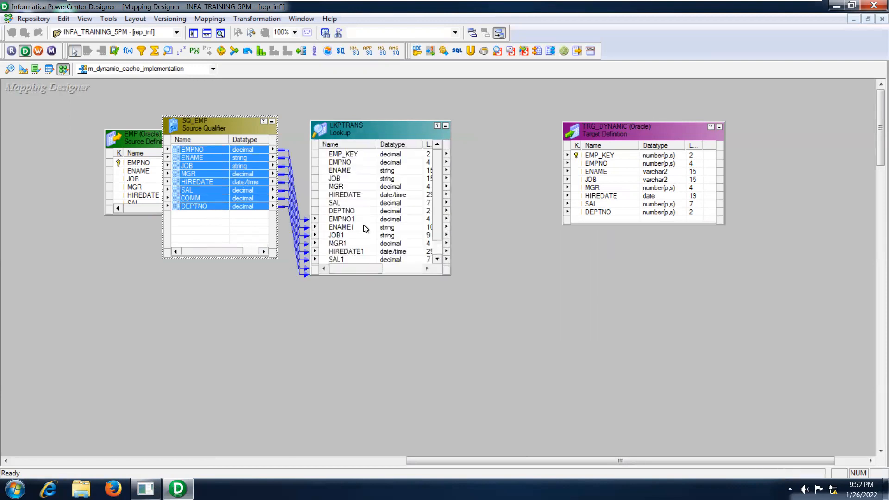
Step: Add the lookup condition EMPNO = EMPNO1 to the LKPTRANS transformation
{"action": "double_click", "coordinate": [380, 129]}
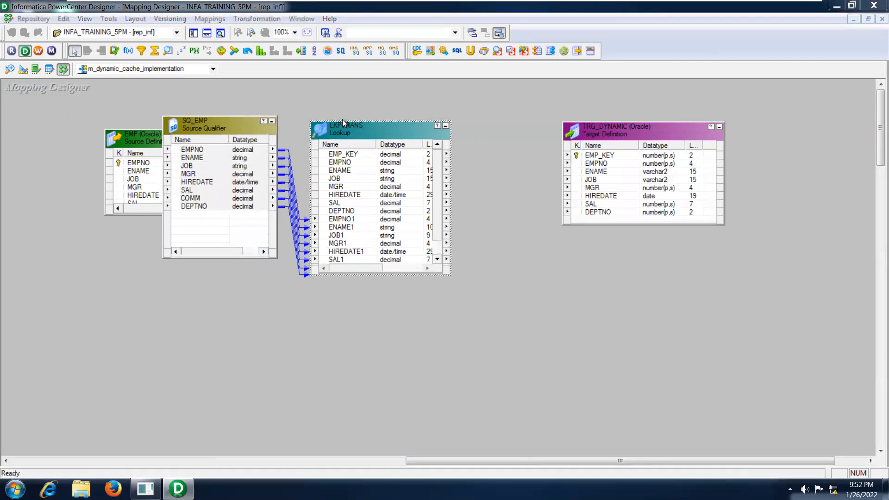
{"action": "left_click", "coordinate": [267, 105]}
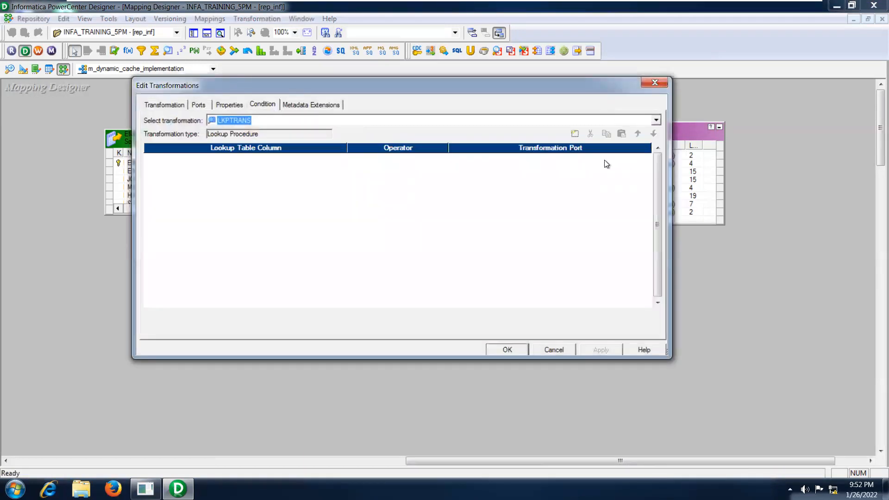
{"action": "left_click", "coordinate": [575, 134]}
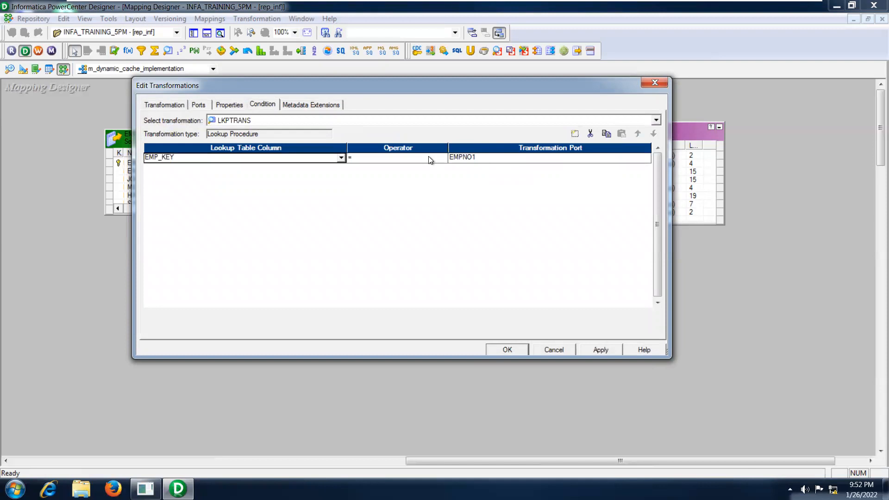
{"action": "left_click", "coordinate": [341, 158]}
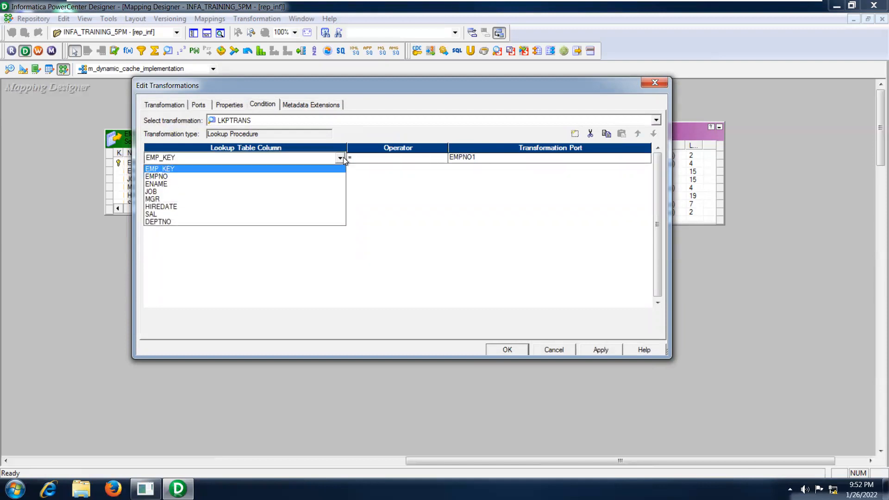
{"action": "left_click", "coordinate": [317, 177]}
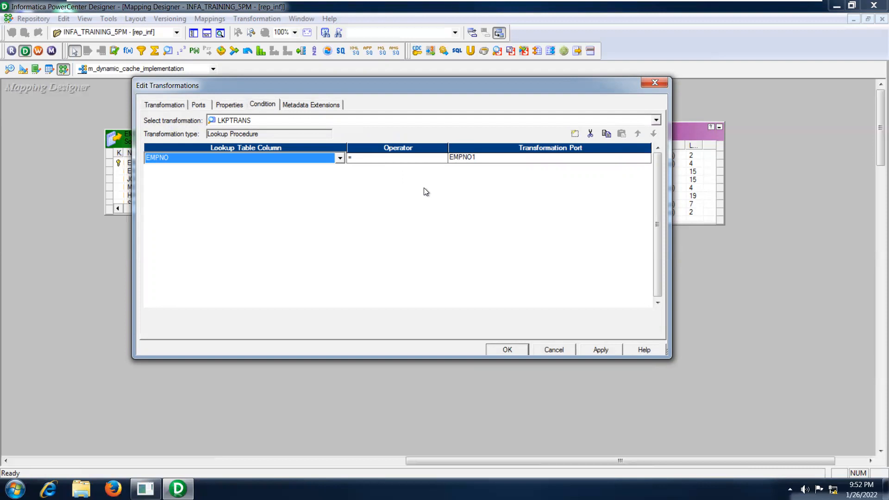
Step: Disable the output option on the LKPTRANS ports copied from SQ_EMP, EMPNO1 through DEPTNO1
{"action": "left_click", "coordinate": [199, 105]}
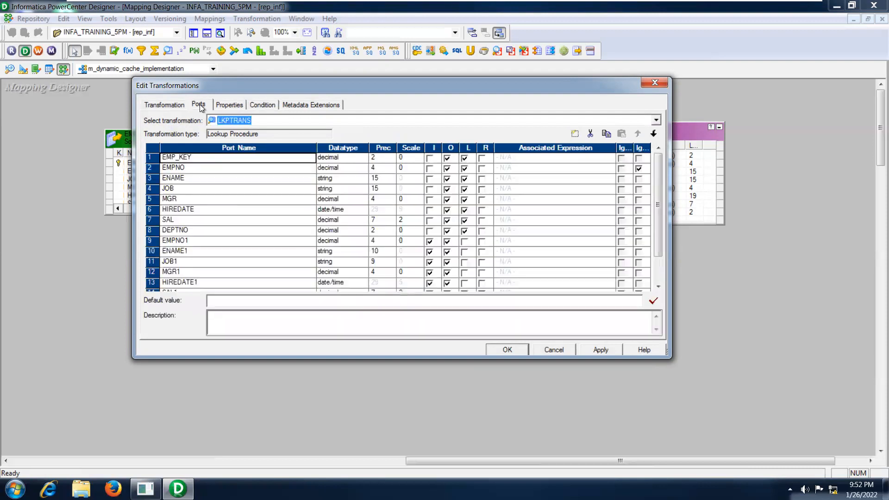
{"action": "left_click_drag", "start_coordinate": [661, 171], "coordinate": [663, 210]}
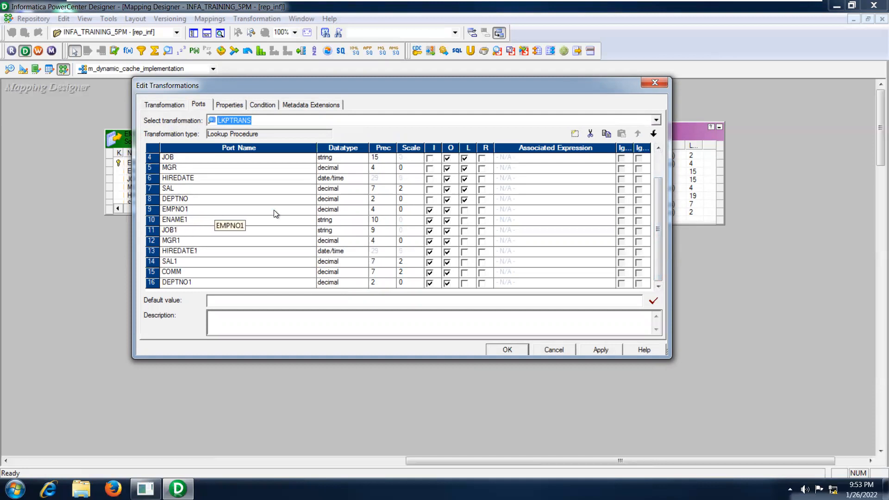
{"action": "left_click", "coordinate": [447, 210]}
{"action": "left_click", "coordinate": [447, 221]}
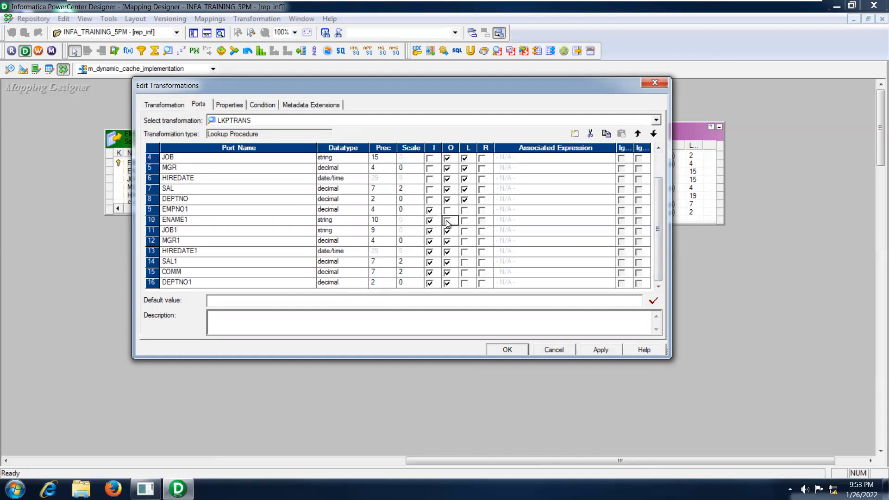
{"action": "left_click", "coordinate": [447, 252]}
{"action": "left_click", "coordinate": [447, 262]}
{"action": "left_click", "coordinate": [448, 272]}
{"action": "left_click", "coordinate": [447, 283]}
{"action": "left_click_drag", "start_coordinate": [660, 241], "coordinate": [657, 198]}
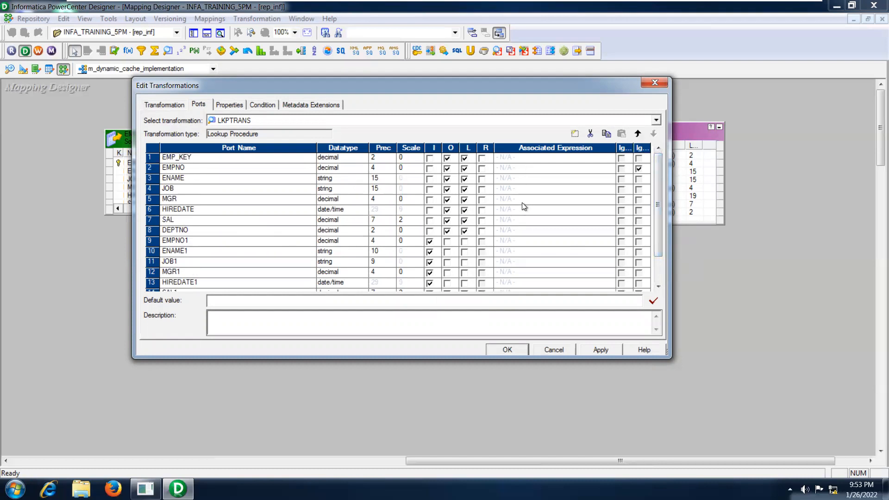
Step: Enable Dynamic Lookup Cache and Synchronize Dynamic Cache in the LKPTRANS properties
{"action": "left_click", "coordinate": [224, 105]}
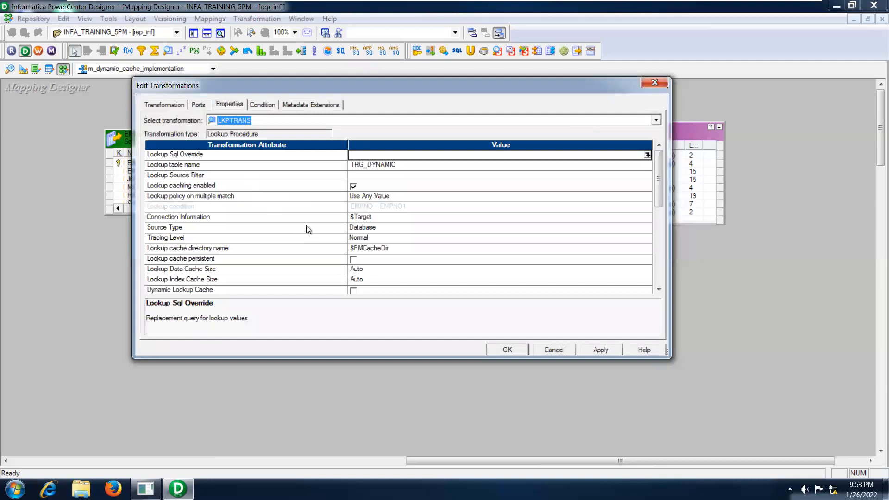
{"action": "left_click_drag", "start_coordinate": [662, 155], "coordinate": [663, 168]}
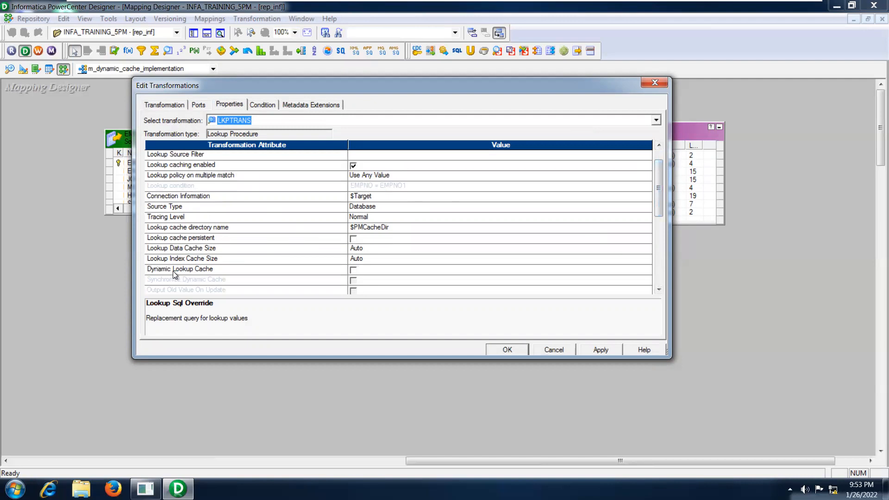
{"action": "left_click", "coordinate": [354, 270]}
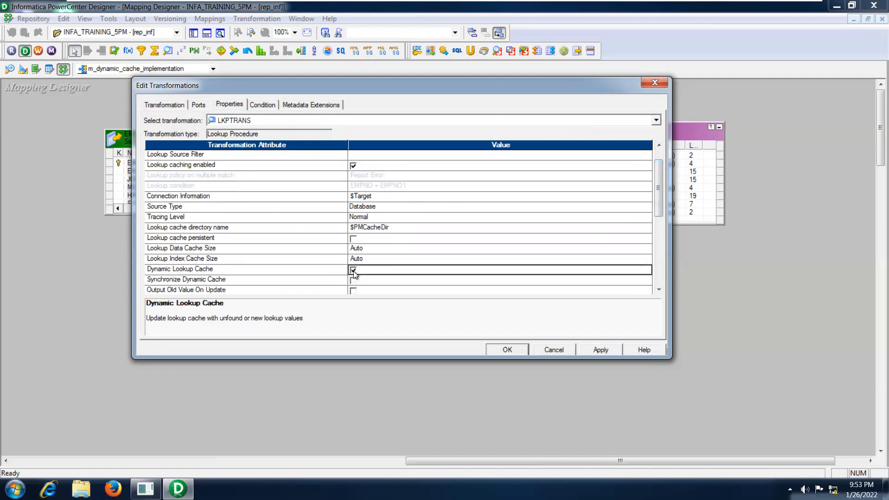
{"action": "left_click", "coordinate": [659, 290]}
{"action": "left_click", "coordinate": [659, 290]}
{"action": "left_click", "coordinate": [660, 290]}
{"action": "left_click", "coordinate": [660, 290]}
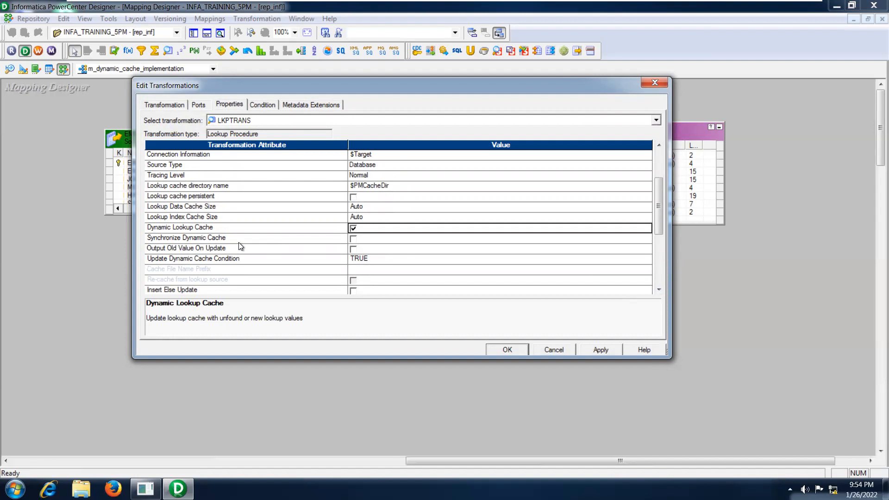
{"action": "left_click", "coordinate": [354, 237]}
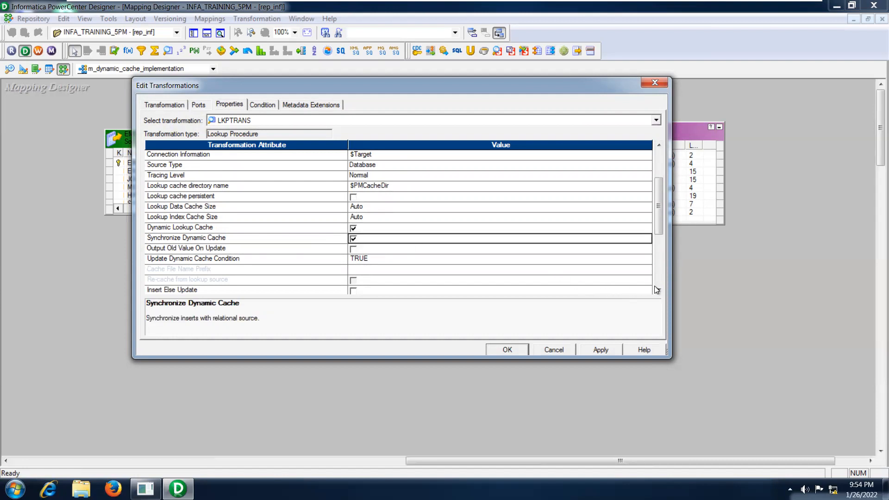
Step: Enable Insert Else Update for LKPTRANS and apply the changes, continuing past the validation warning
{"action": "scroll", "coordinate": [655, 286], "scroll_direction": "down", "scroll_amount": 2}
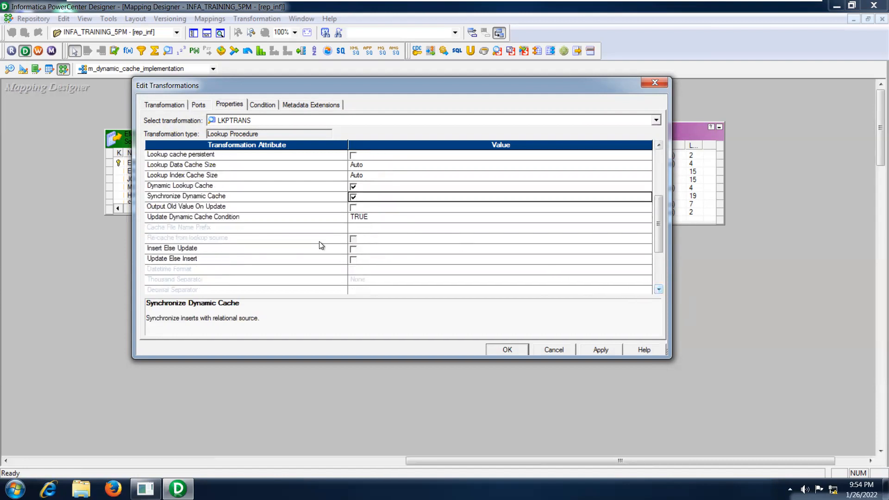
{"action": "left_click", "coordinate": [354, 249]}
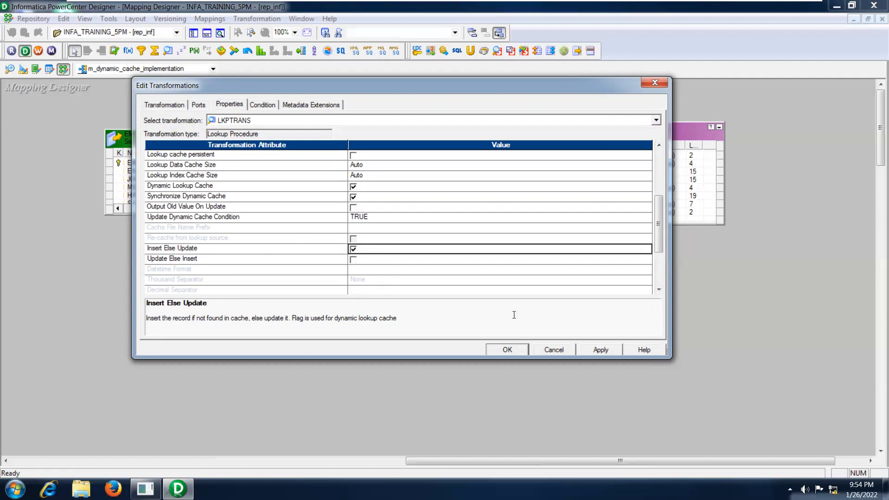
{"action": "left_click", "coordinate": [601, 350]}
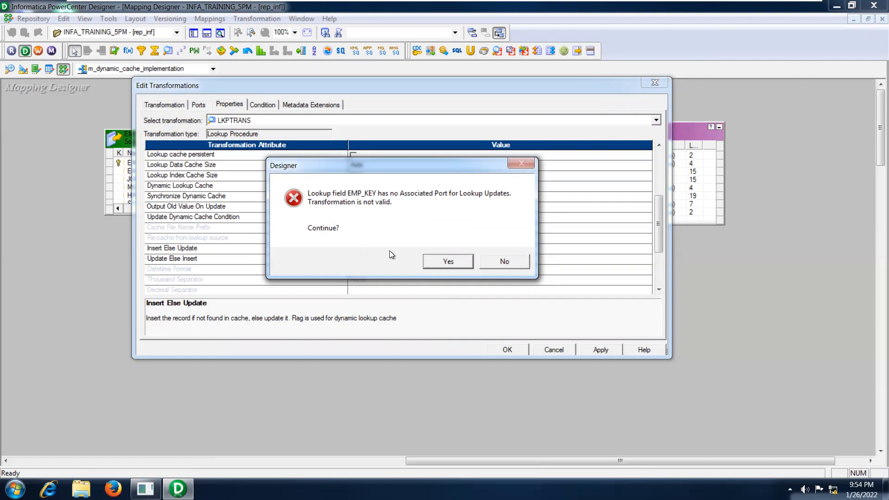
{"action": "left_click", "coordinate": [437, 262]}
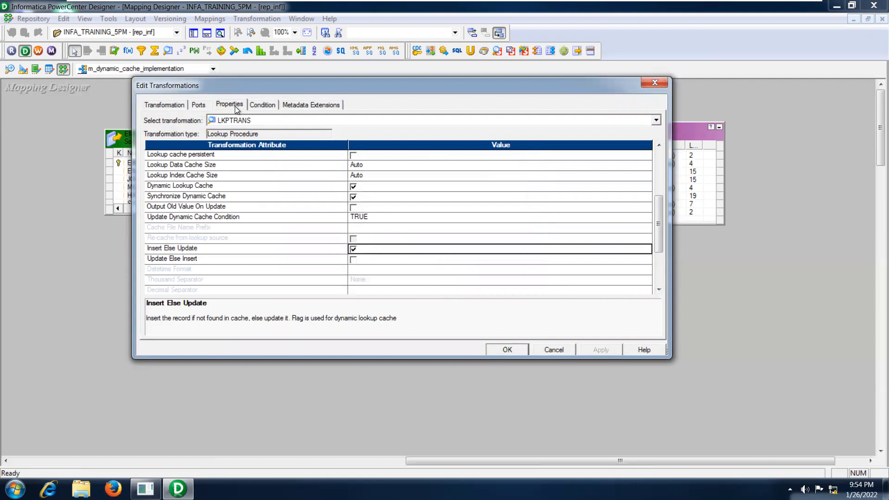
Step: Set the datatype of the EMP_KEY lookup port in LKPTRANS to integer
{"action": "left_click", "coordinate": [203, 105]}
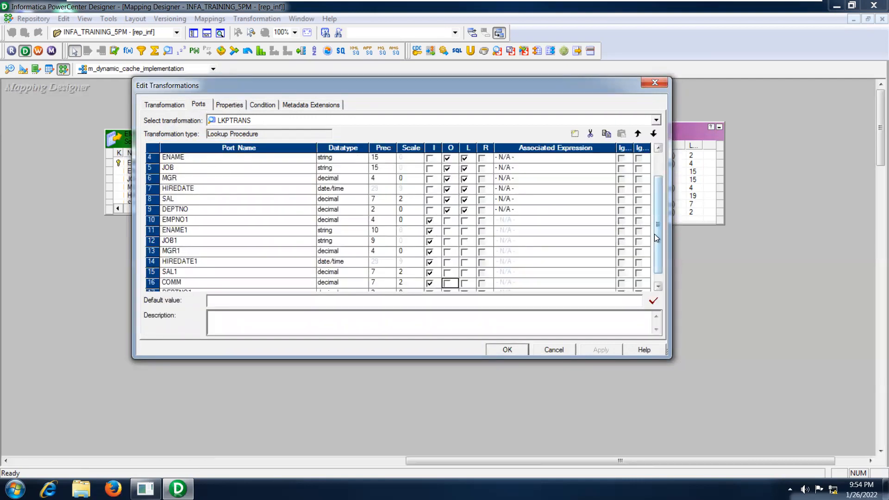
{"action": "left_click_drag", "start_coordinate": [655, 235], "coordinate": [660, 184]}
{"action": "left_click", "coordinate": [227, 169]}
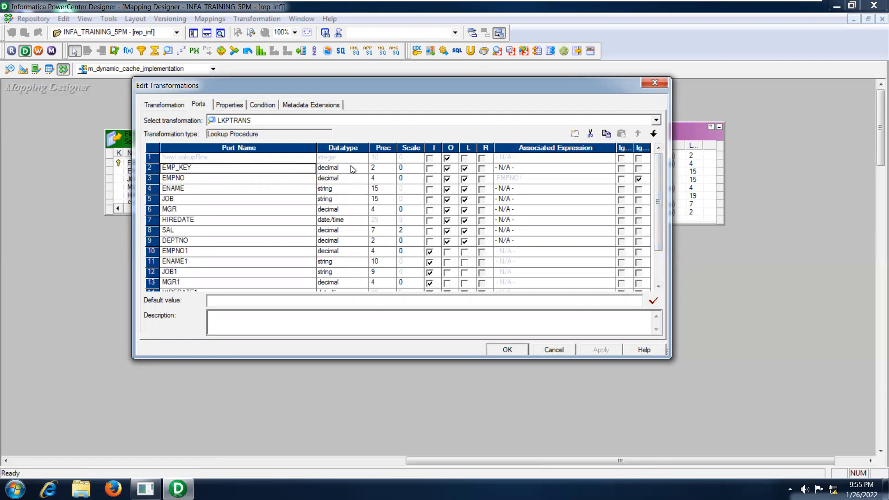
{"action": "left_click", "coordinate": [364, 170]}
{"action": "left_click", "coordinate": [364, 169]}
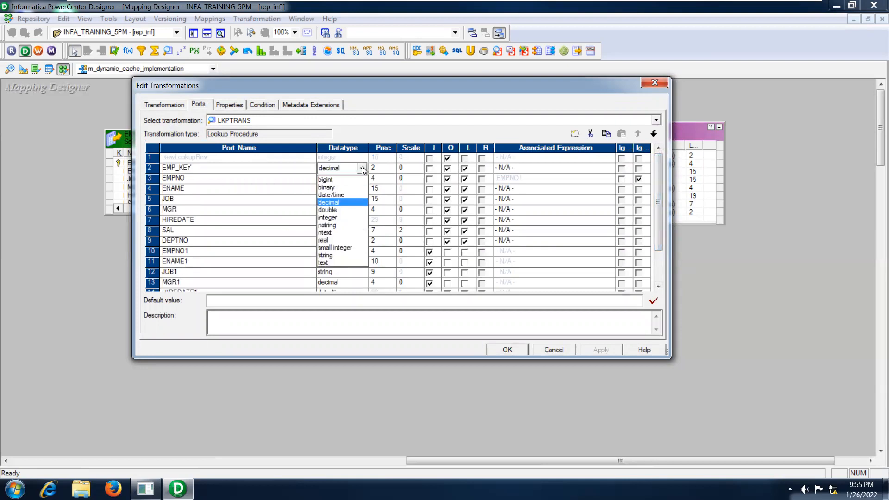
{"action": "left_click", "coordinate": [354, 217]}
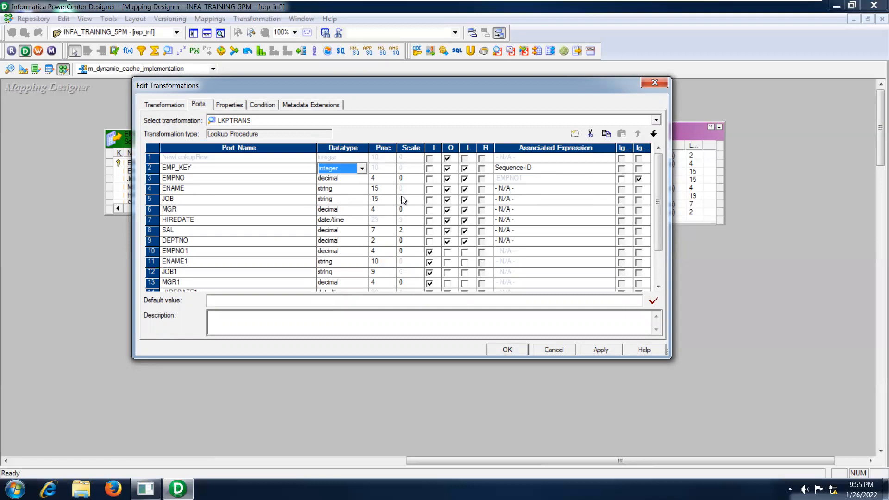
Step: Associate the ENAME lookup port with ENAME1 and the JOB lookup port with JOB1
{"action": "left_click", "coordinate": [523, 189]}
{"action": "left_click", "coordinate": [524, 189]}
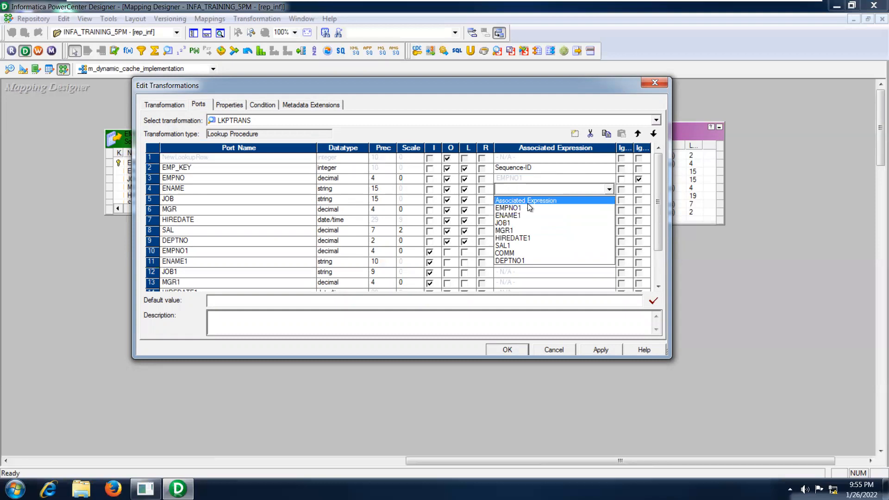
{"action": "left_click", "coordinate": [530, 216]}
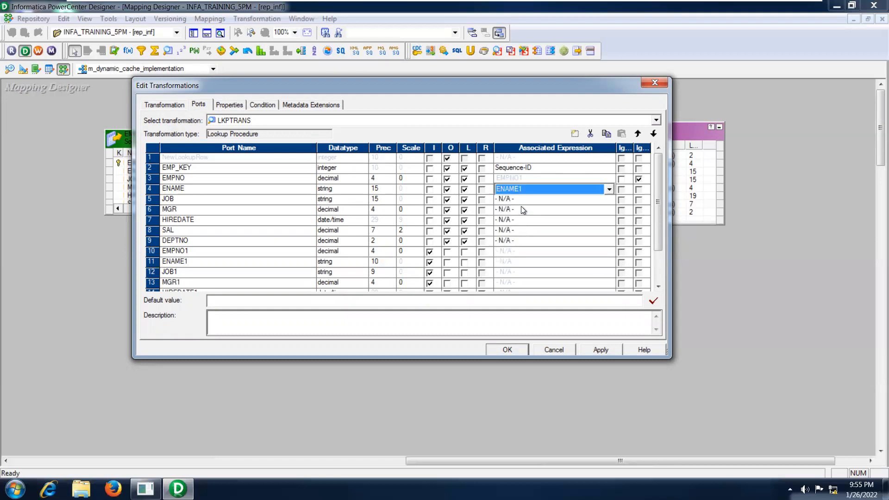
{"action": "left_click", "coordinate": [245, 192]}
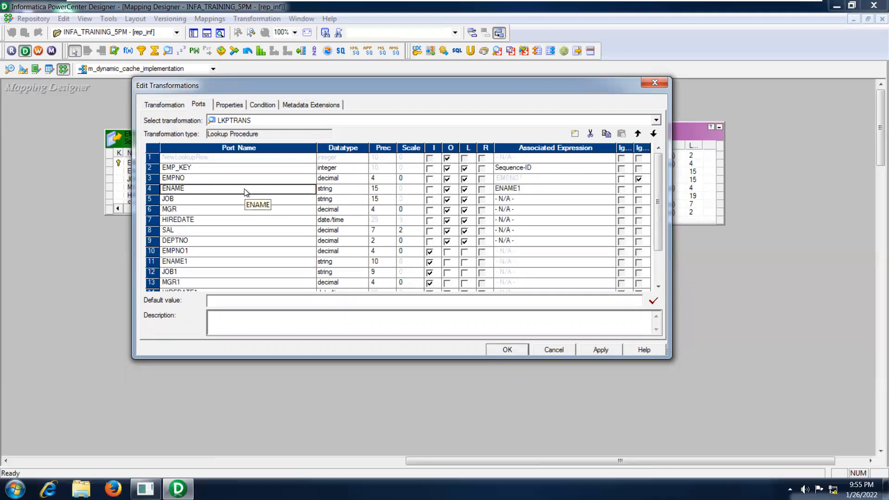
{"action": "left_click", "coordinate": [535, 196]}
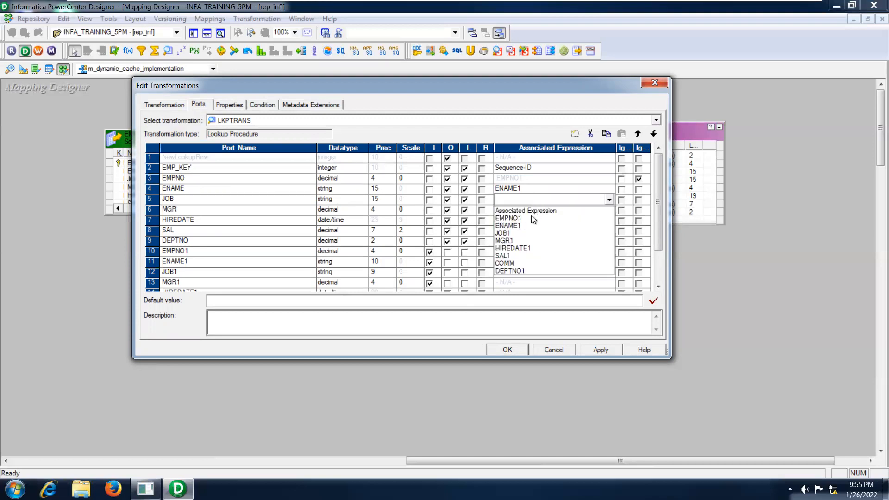
{"action": "left_click", "coordinate": [529, 230]}
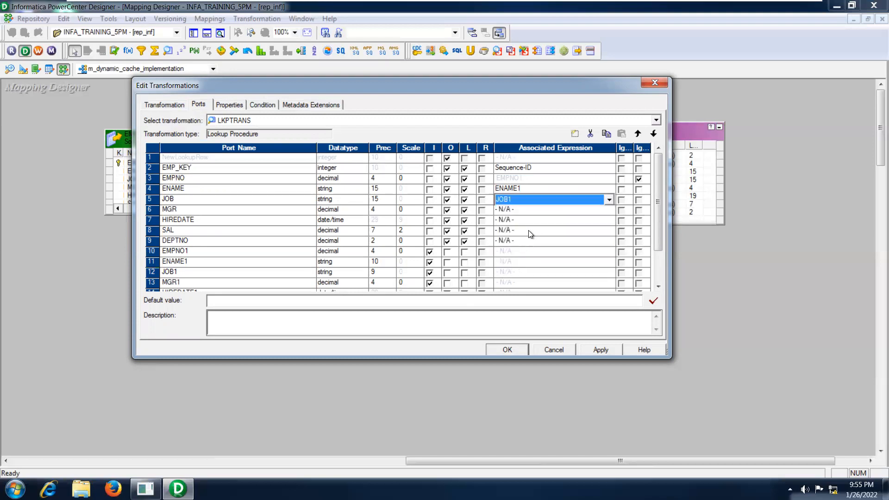
Step: Associate the MGR lookup port with MGR1 and the HIREDATE lookup port with HIREDATE1
{"action": "left_click", "coordinate": [527, 209]}
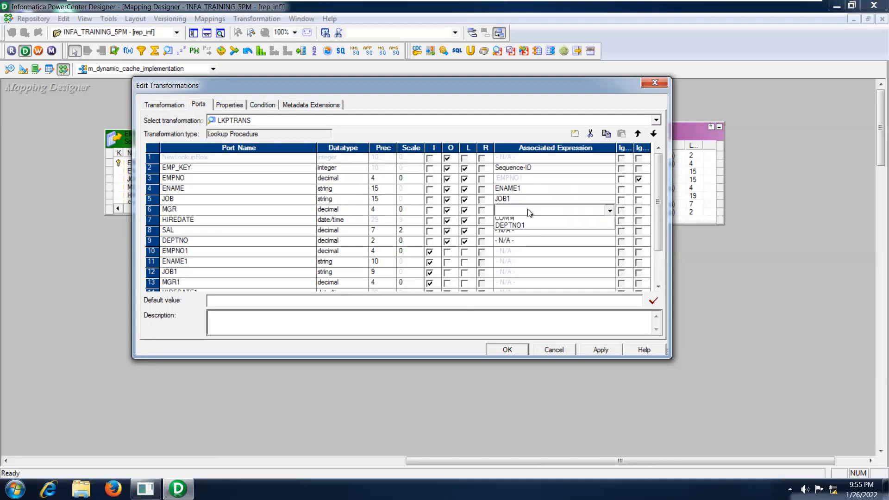
{"action": "left_click", "coordinate": [527, 210]}
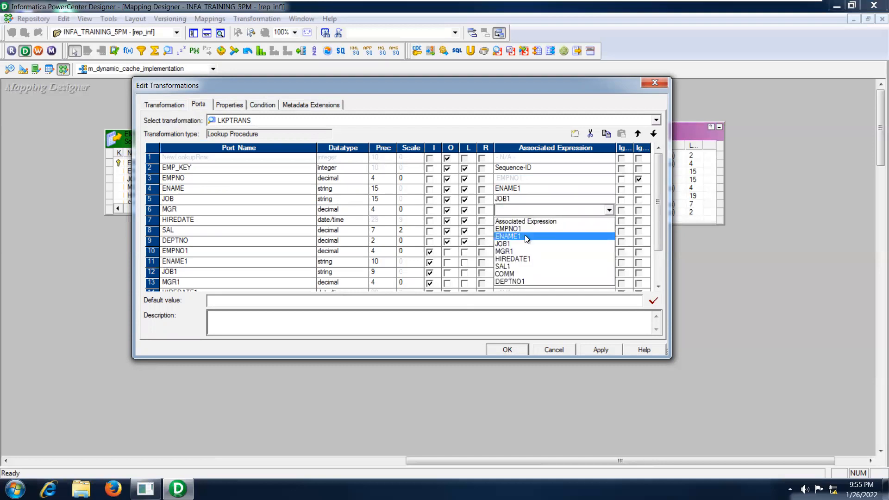
{"action": "left_click", "coordinate": [525, 251]}
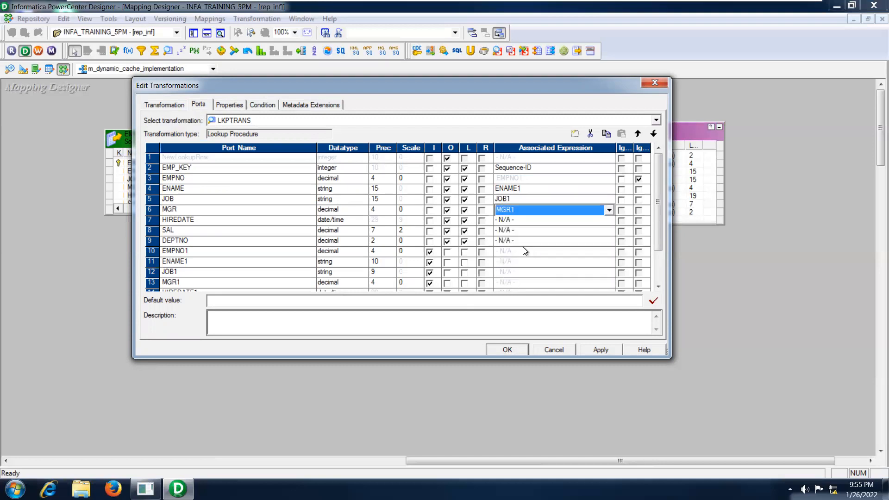
{"action": "left_click", "coordinate": [524, 221]}
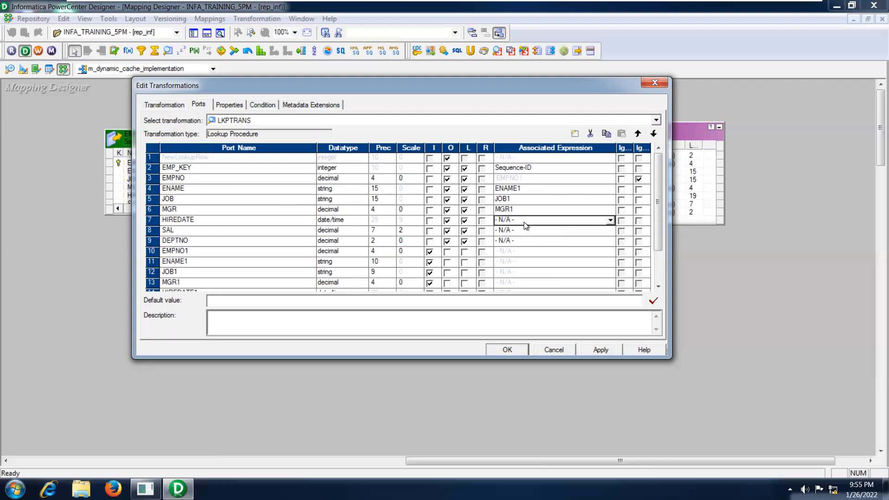
{"action": "left_click", "coordinate": [611, 221]}
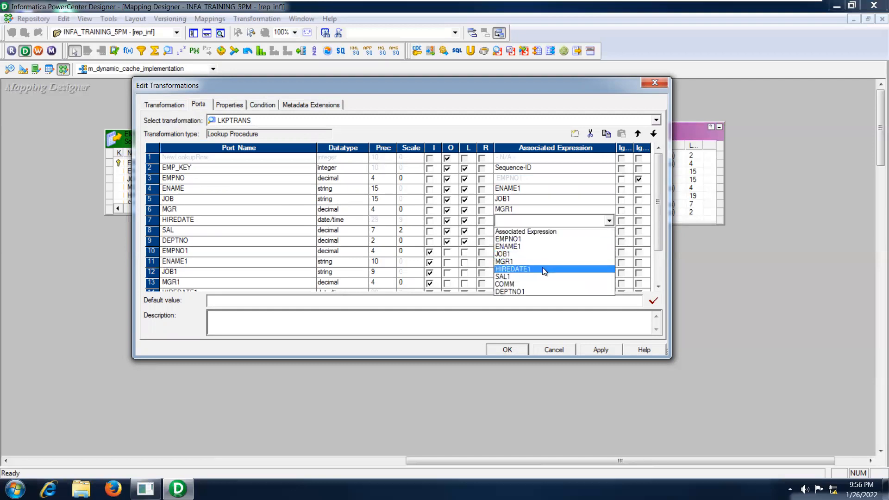
{"action": "left_click", "coordinate": [543, 269]}
Step: Associate the SAL lookup port with SAL1 and the DEPTNO lookup port with DEPTNO1
{"action": "left_click", "coordinate": [538, 231]}
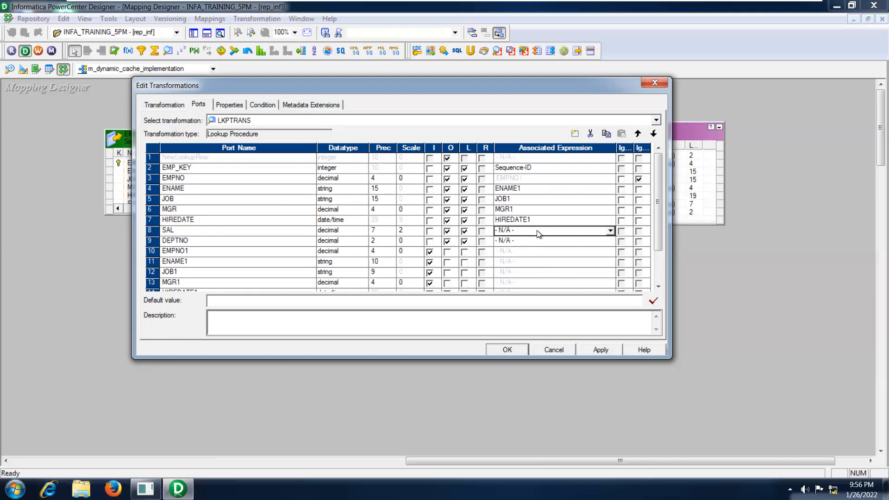
{"action": "left_click", "coordinate": [611, 231]}
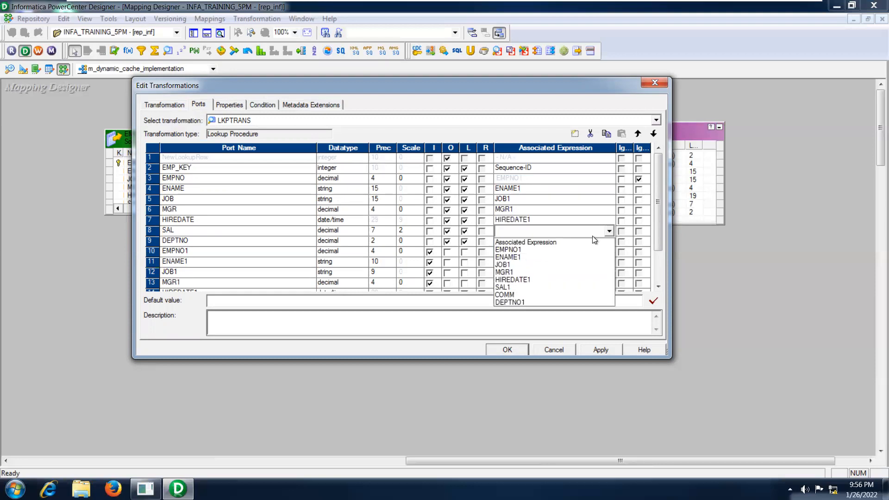
{"action": "left_click", "coordinate": [539, 288]}
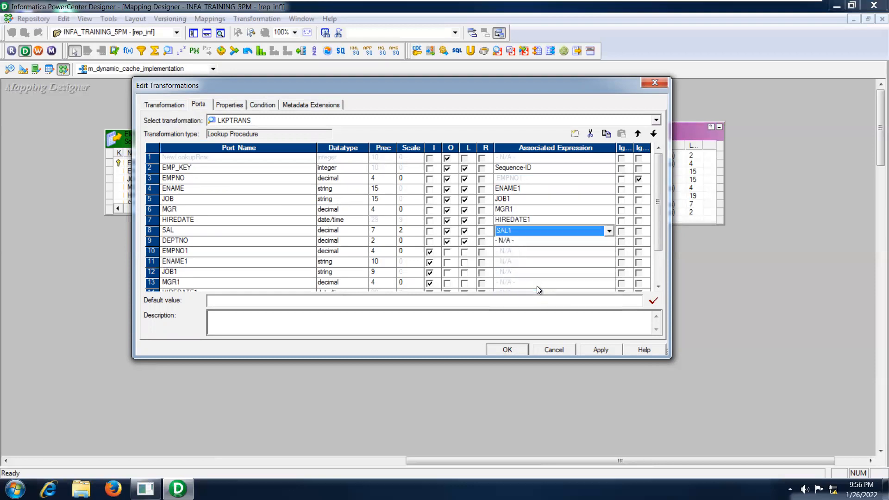
{"action": "left_click", "coordinate": [533, 243]}
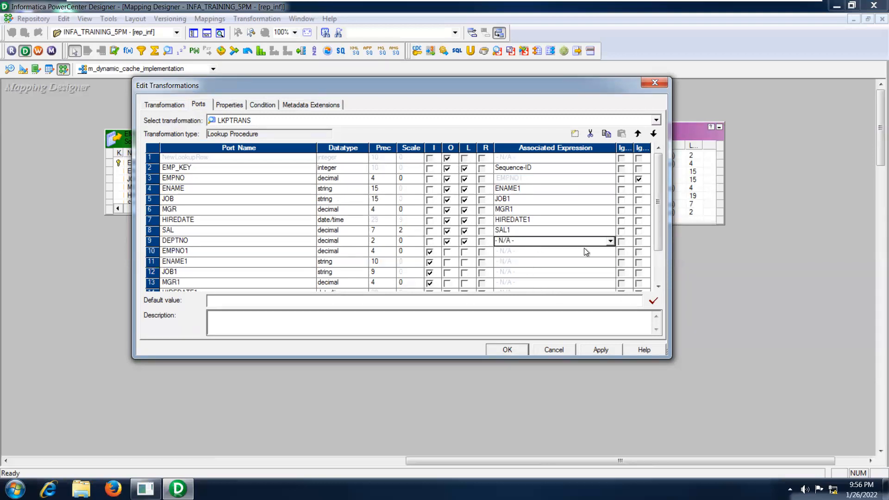
{"action": "left_click", "coordinate": [611, 242]}
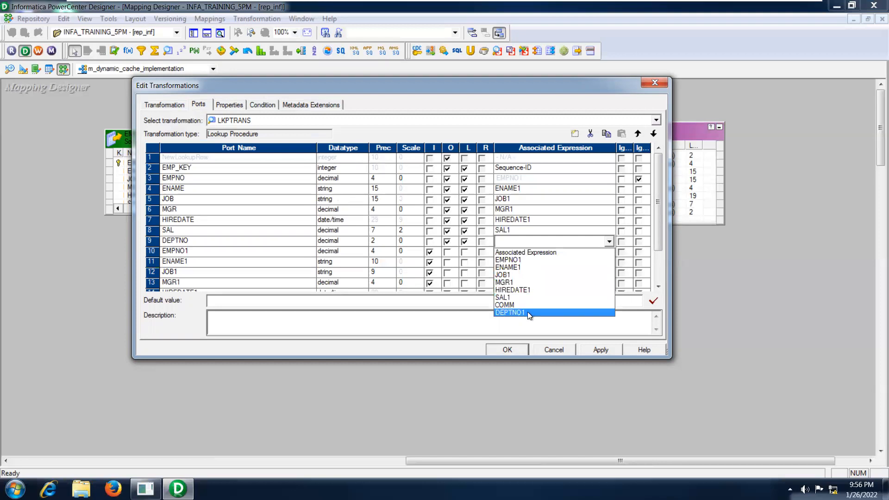
{"action": "left_click", "coordinate": [528, 312]}
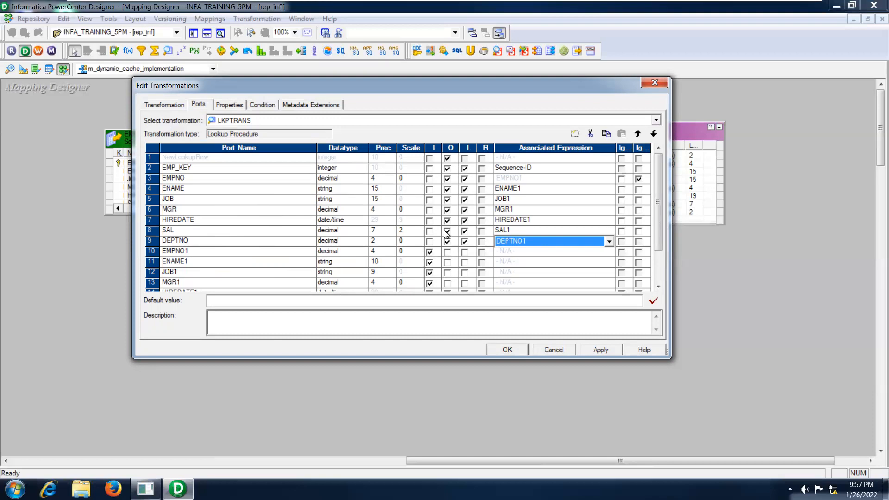
{"action": "left_click", "coordinate": [229, 105]}
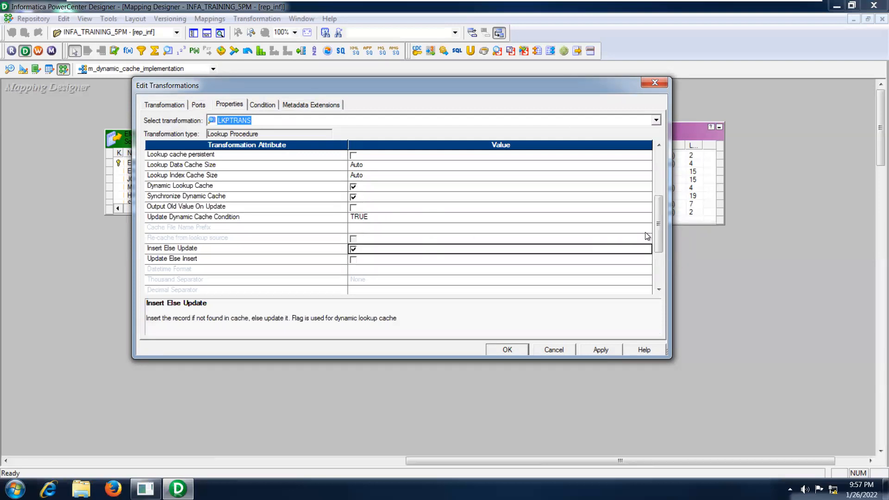
{"action": "left_click_drag", "start_coordinate": [657, 218], "coordinate": [652, 179]}
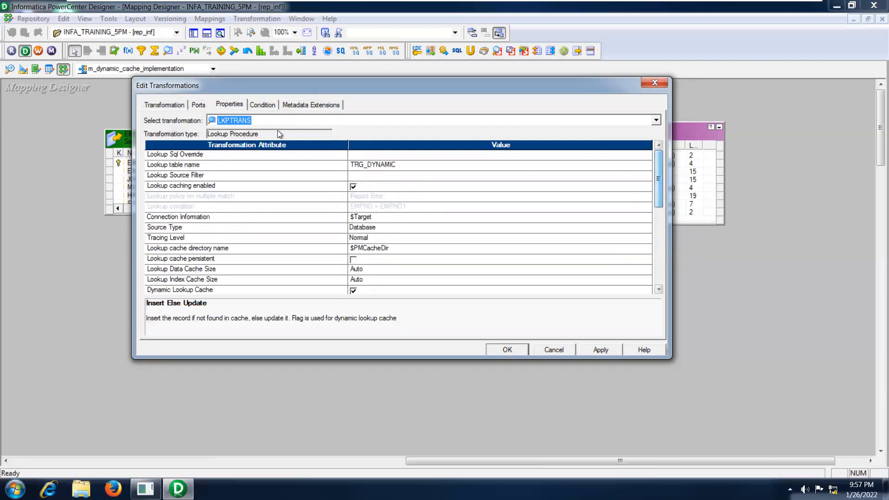
{"action": "left_click", "coordinate": [198, 105]}
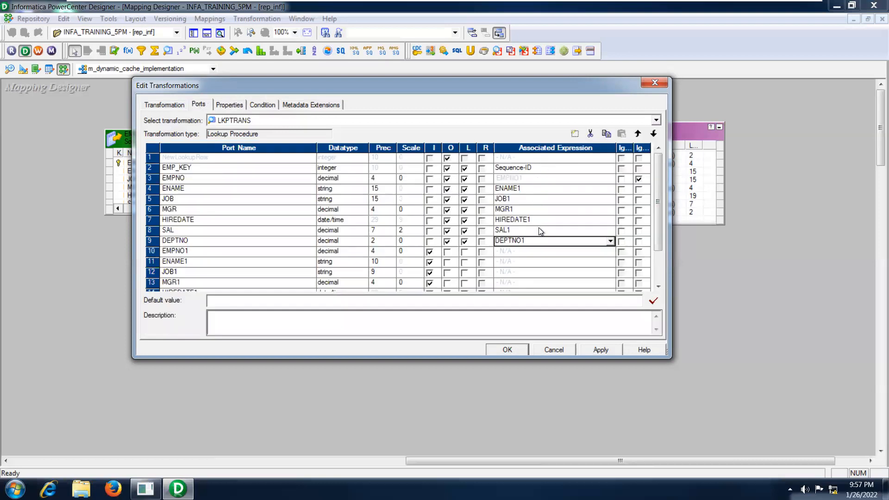
Step: Set the LKPTRANS connection information to the Oracle relational connection and save the lookup's changes
{"action": "left_click", "coordinate": [222, 106]}
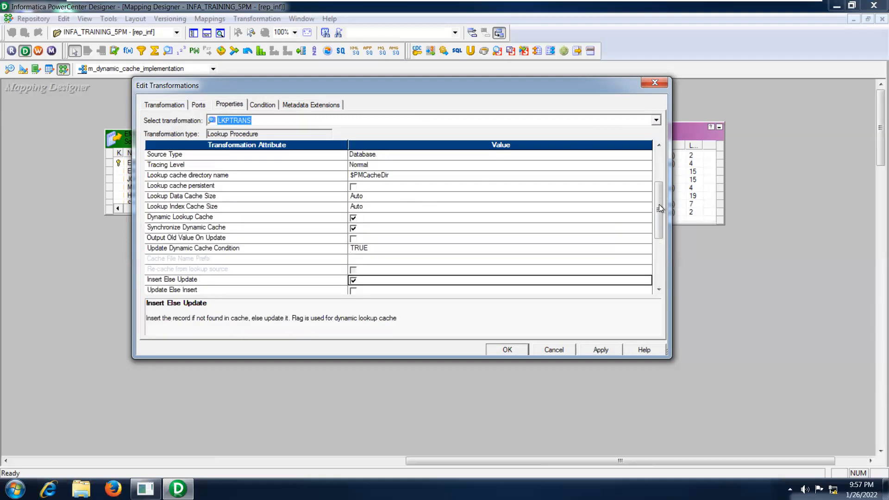
{"action": "left_click_drag", "start_coordinate": [658, 205], "coordinate": [657, 163]}
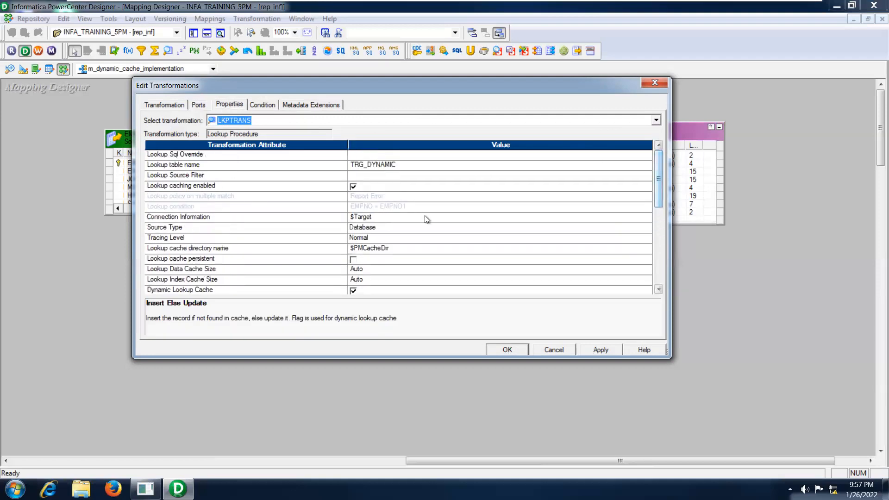
{"action": "left_click", "coordinate": [405, 217]}
{"action": "left_click", "coordinate": [647, 217]}
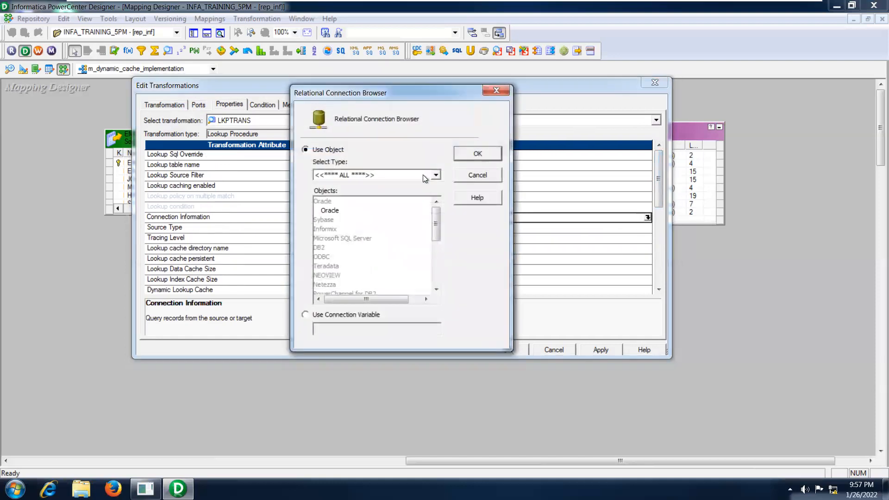
{"action": "left_click", "coordinate": [436, 175]}
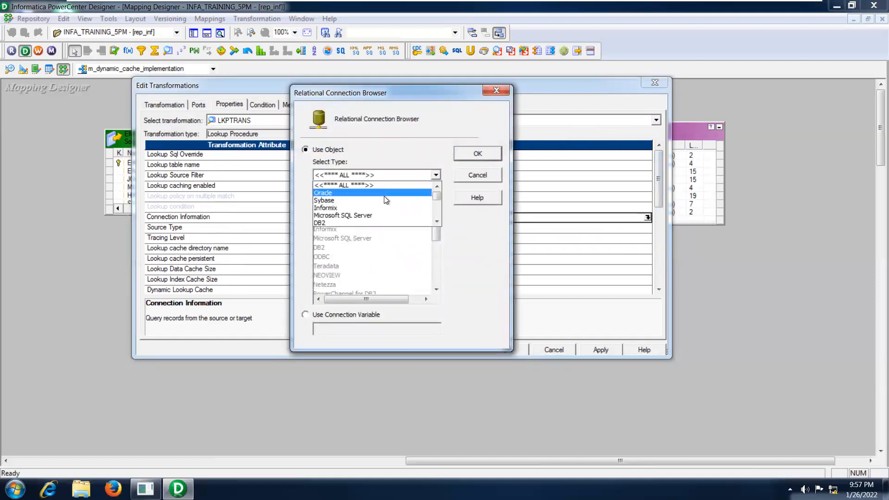
{"action": "left_click", "coordinate": [384, 196]}
{"action": "left_click", "coordinate": [338, 210]}
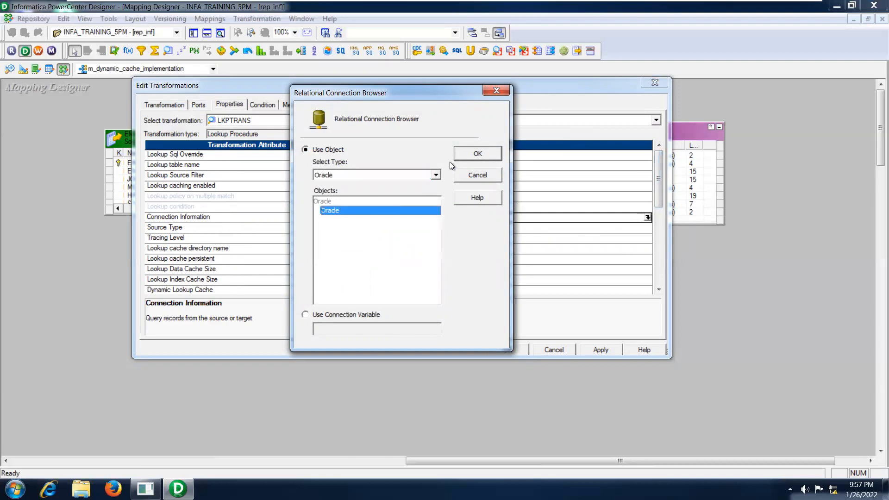
{"action": "left_click", "coordinate": [480, 154]}
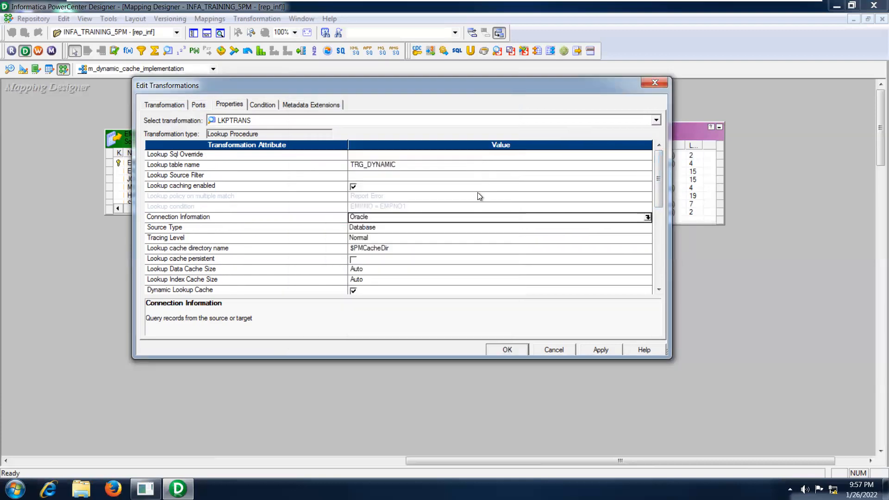
{"action": "left_click", "coordinate": [602, 350]}
{"action": "left_click", "coordinate": [510, 351]}
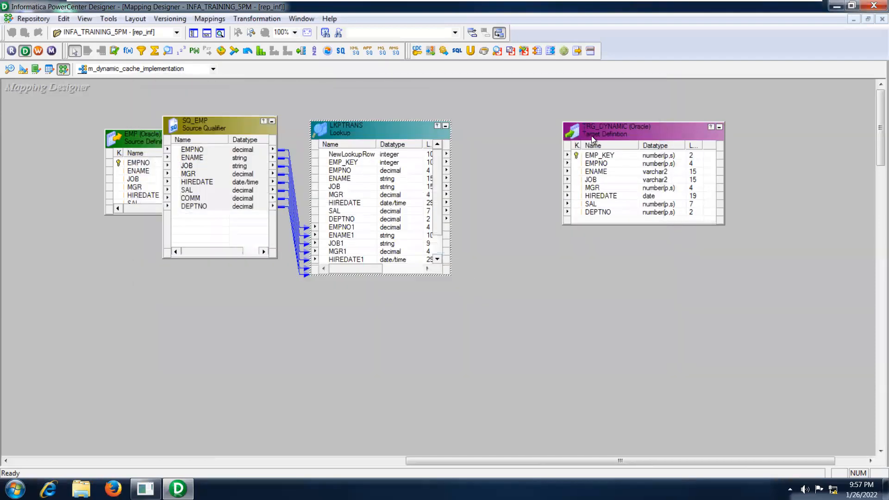
Step: Duplicate the TRG_DYNAMIC target definition, place the copy below the original and enlarge it to show all its columns
{"action": "left_click_drag", "start_coordinate": [593, 135], "coordinate": [632, 127]}
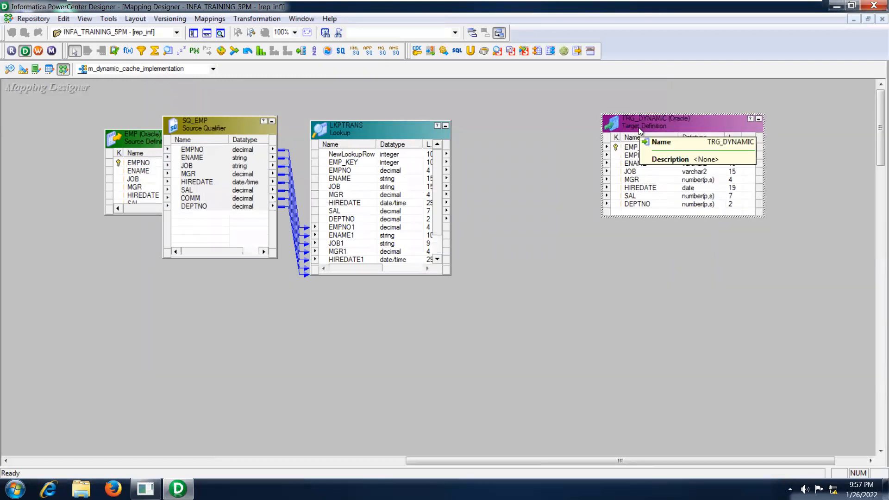
{"action": "key", "text": "ctrl+c"}
{"action": "key", "text": "ctrl+v"}
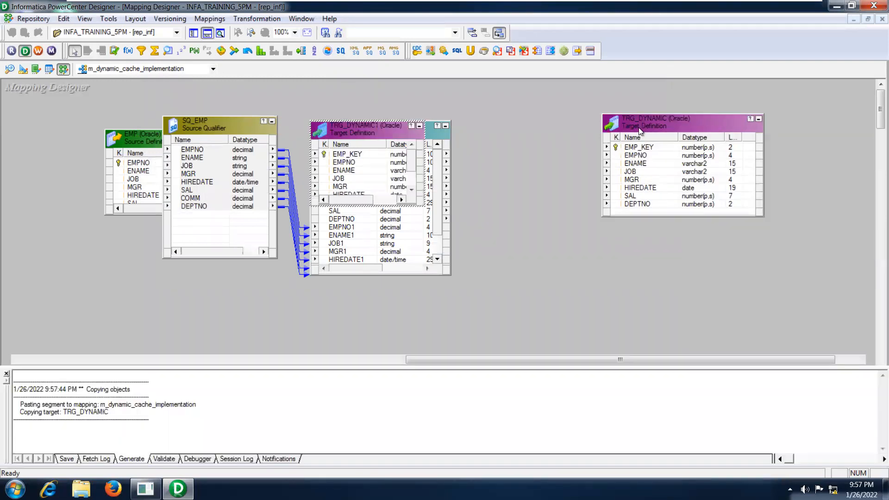
{"action": "left_click_drag", "start_coordinate": [359, 124], "coordinate": [690, 240]}
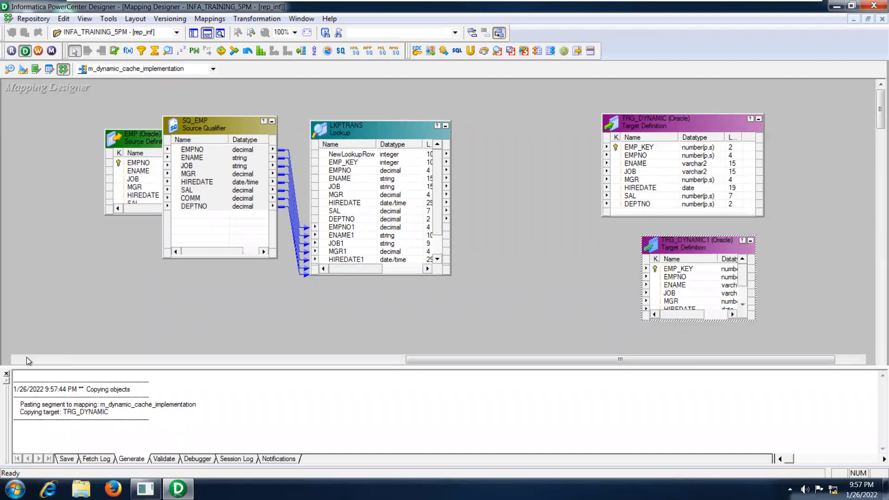
{"action": "left_click", "coordinate": [7, 374]}
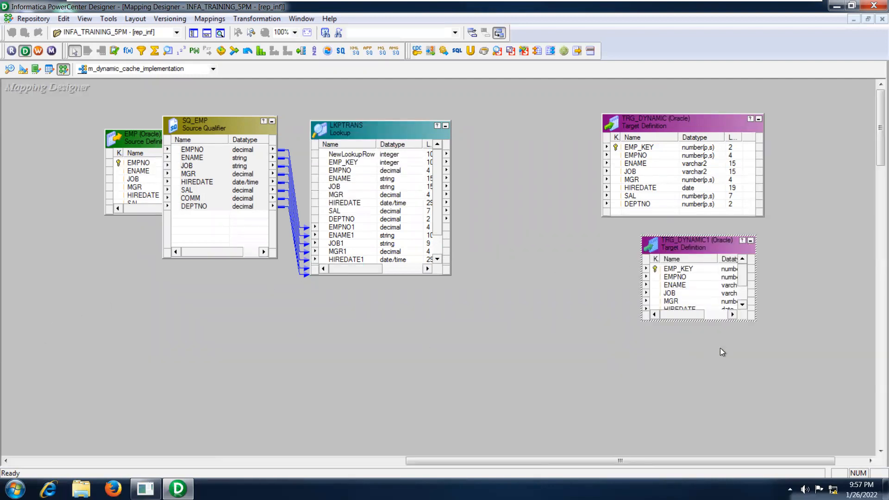
{"action": "left_click_drag", "start_coordinate": [755, 320], "coordinate": [795, 354]}
{"action": "left_click_drag", "start_coordinate": [741, 246], "coordinate": [716, 272]}
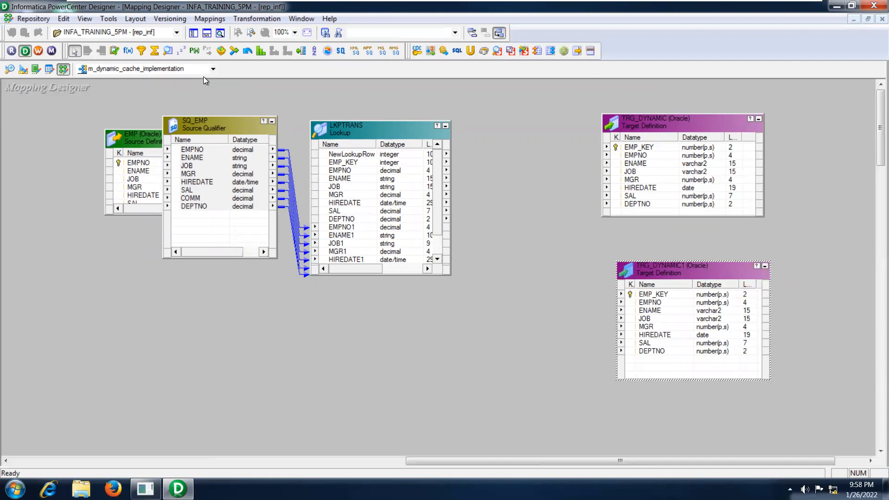
Step: Add a Router transformation between LKPTRANS and the two targets, shift the targets away to make room and widen the router
{"action": "left_click", "coordinate": [221, 50]}
{"action": "left_click", "coordinate": [300, 51]}
{"action": "left_click_drag", "start_coordinate": [494, 127], "coordinate": [575, 274]}
{"action": "left_click_drag", "start_coordinate": [656, 130], "coordinate": [776, 116]}
{"action": "left_click_drag", "start_coordinate": [700, 268], "coordinate": [790, 278]}
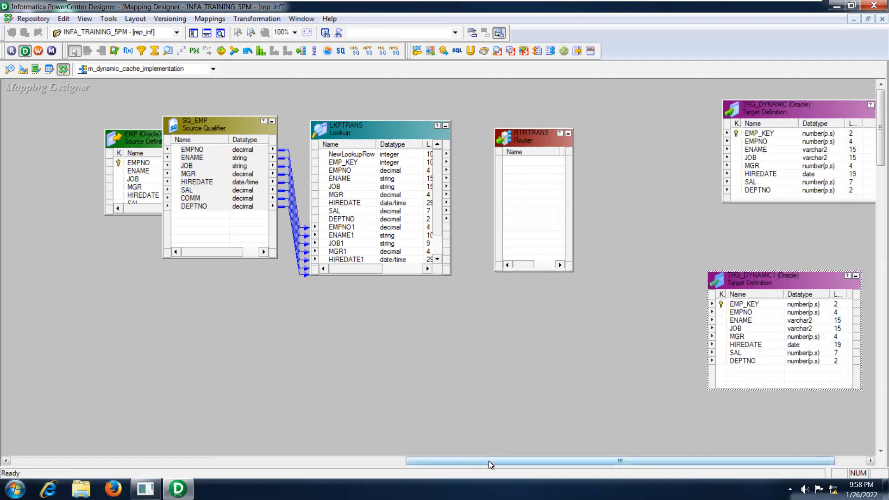
{"action": "left_click_drag", "start_coordinate": [490, 461], "coordinate": [521, 460]}
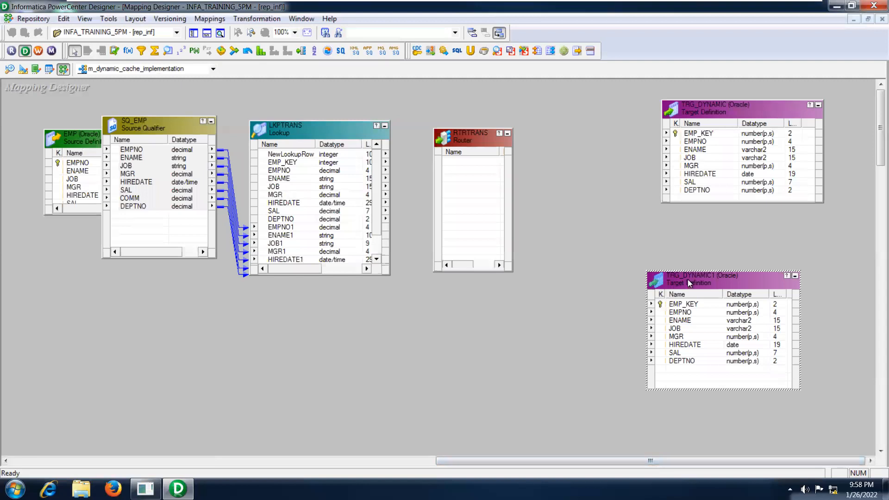
{"action": "left_click_drag", "start_coordinate": [688, 283], "coordinate": [725, 267]}
{"action": "left_click_drag", "start_coordinate": [513, 271], "coordinate": [547, 276]}
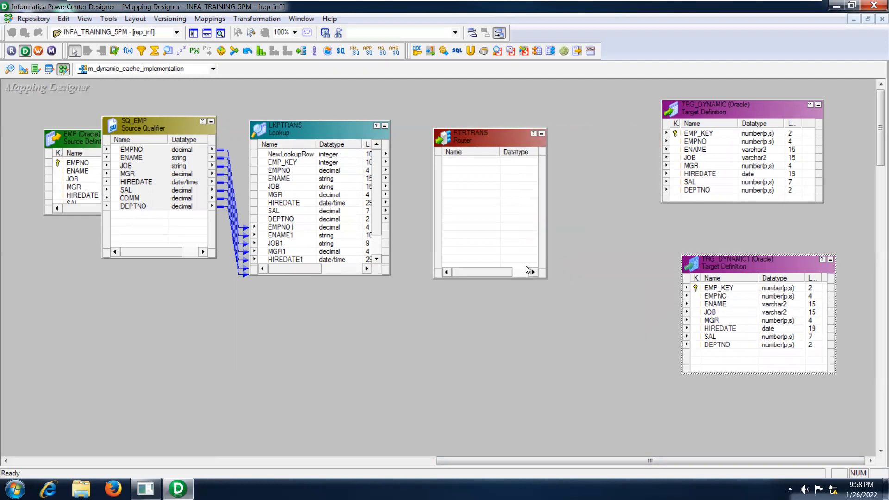
Step: Link the LKPTRANS ports NewLookupRow through DEPTNO into the RTRTRANS router
{"action": "left_click", "coordinate": [312, 155]}
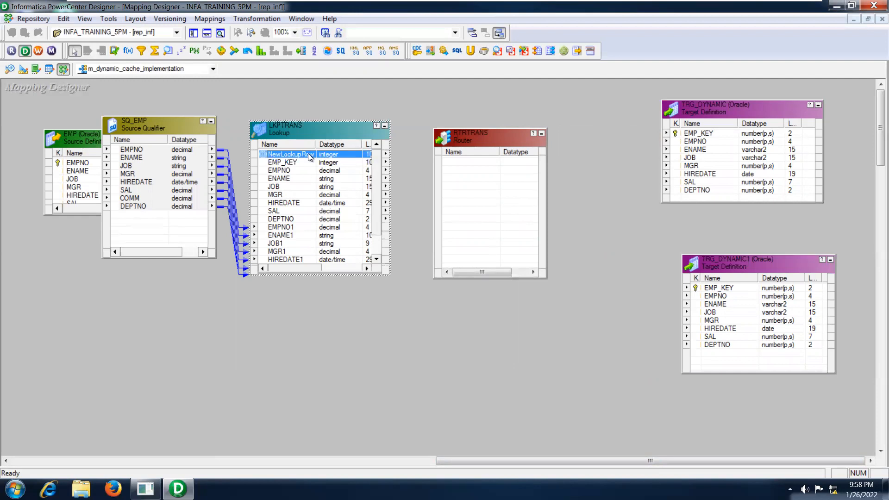
{"action": "key", "text": "shift+Down"}
{"action": "key", "text": "shift+Down"}
{"action": "key", "text": "shift+Down"}
{"action": "key", "text": "shift+Down"}
{"action": "key", "text": "shift+Down"}
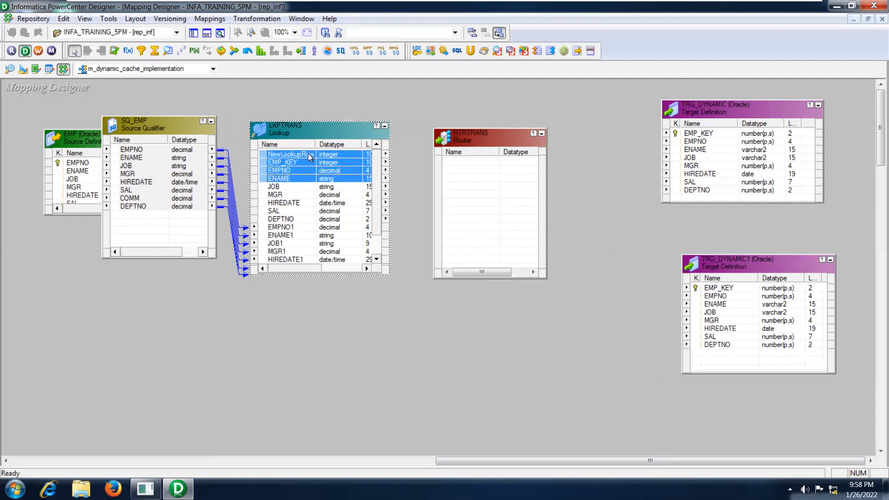
{"action": "key", "text": "shift+Down"}
{"action": "key", "text": "shift+Down"}
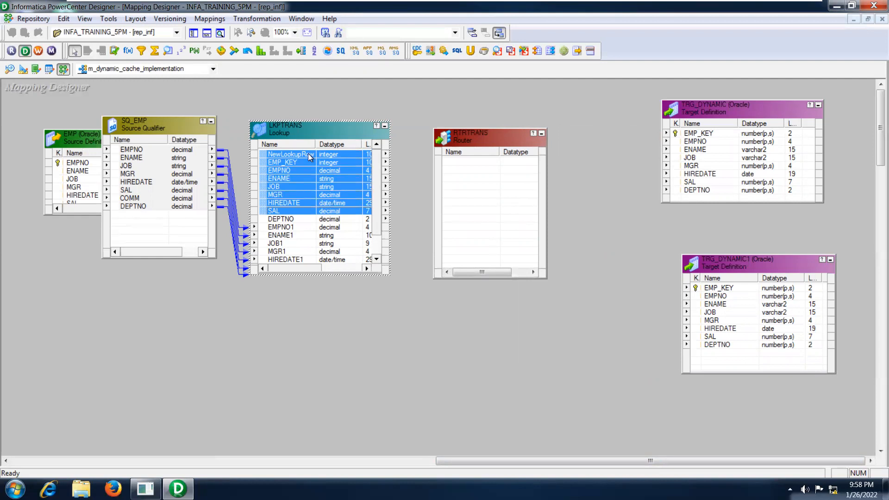
{"action": "key", "text": "shift+Down"}
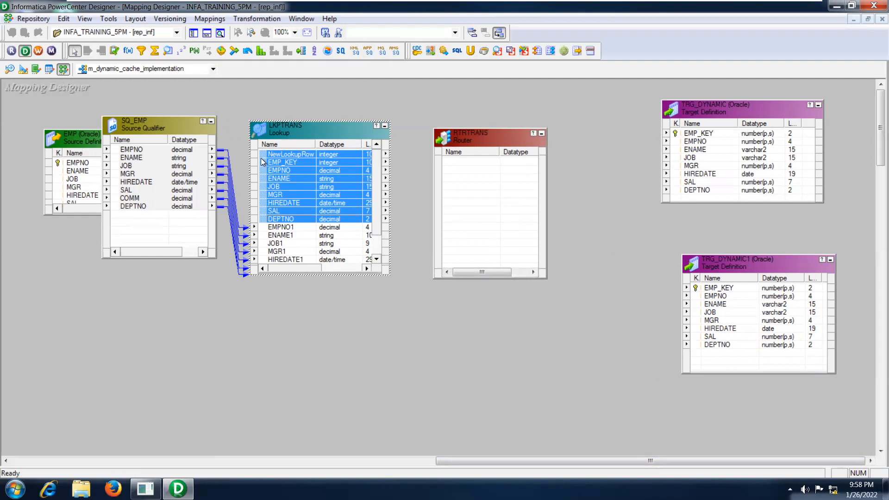
{"action": "left_click_drag", "start_coordinate": [262, 155], "coordinate": [476, 166]}
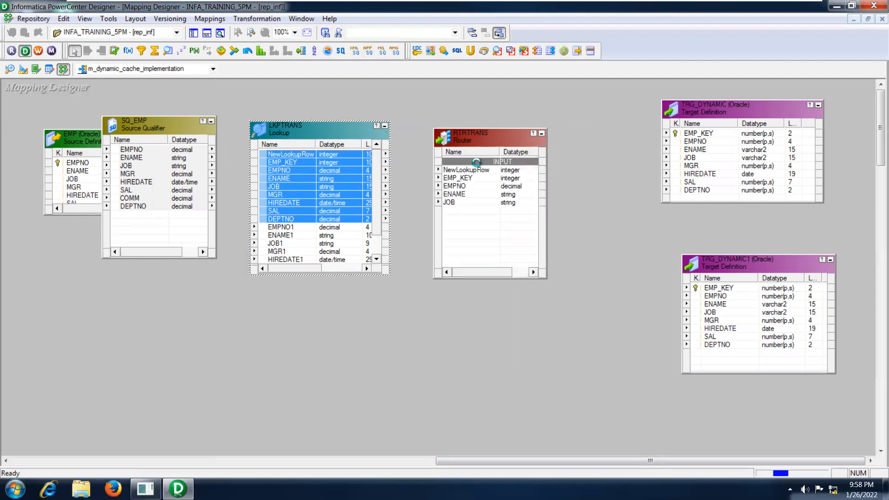
Step: Add two new output groups to the RTRTRANS router
{"action": "double_click", "coordinate": [477, 138]}
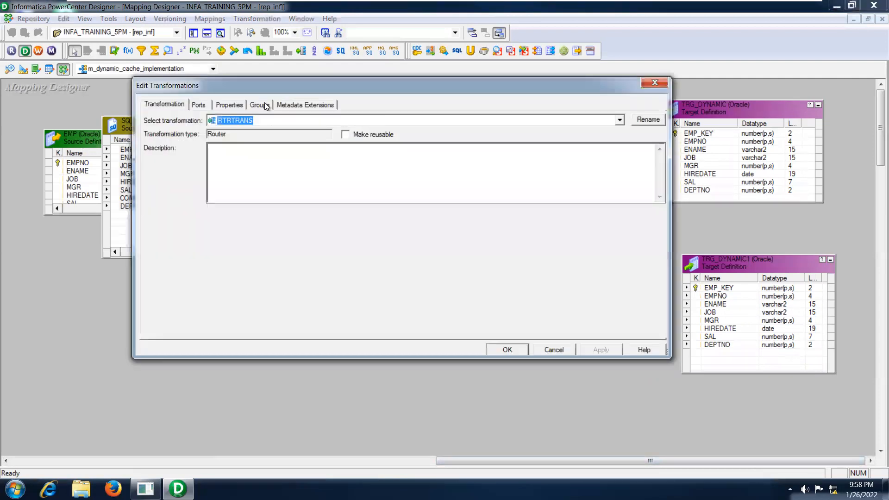
{"action": "left_click", "coordinate": [259, 104]}
{"action": "left_click", "coordinate": [570, 134]}
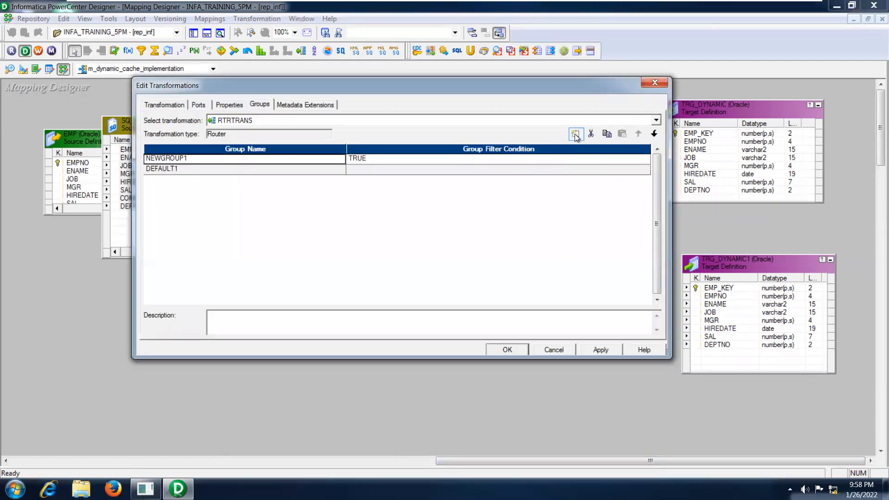
{"action": "left_click", "coordinate": [575, 134]}
Step: Name the router's first group INSERT and its second group UPDATE
{"action": "left_click", "coordinate": [191, 158]}
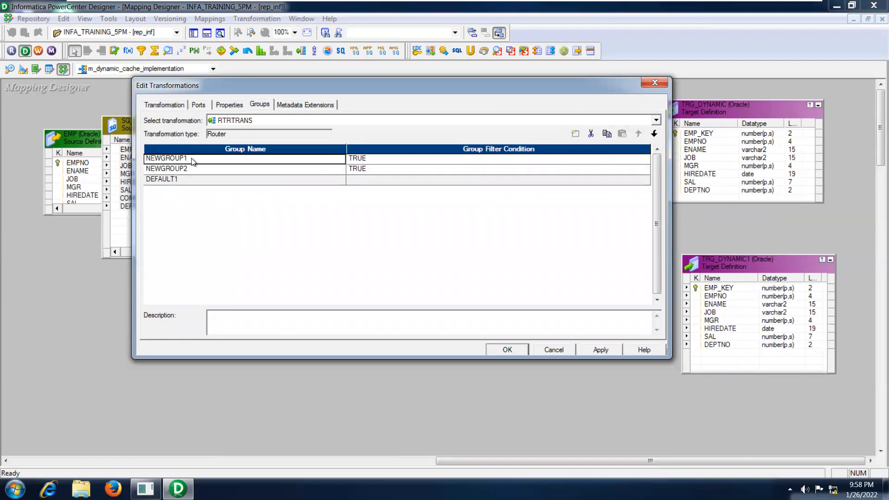
{"action": "left_click", "coordinate": [186, 158]}
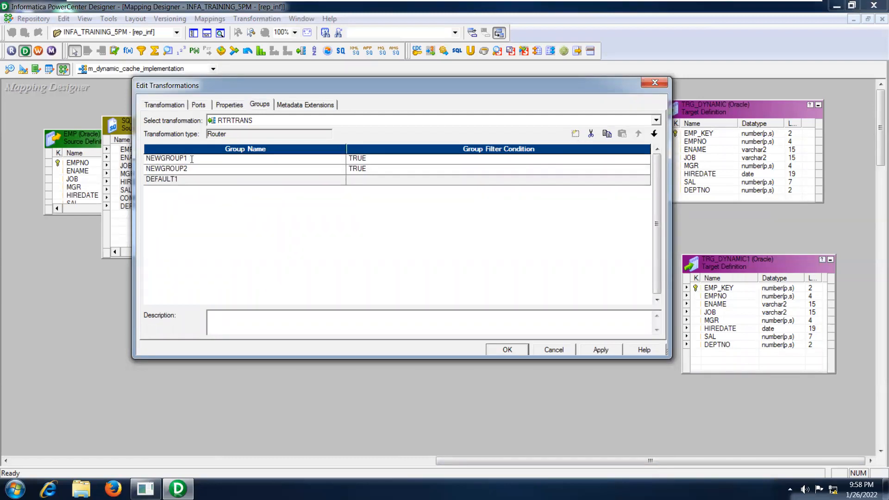
{"action": "key", "text": "BackSpace"}
{"action": "key", "text": "BackSpace"}
{"action": "key", "text": "BackSpace"}
{"action": "key", "text": "BackSpace"}
{"action": "key", "text": "BackSpace"}
{"action": "key", "text": "BackSpace"}
{"action": "key", "text": "BackSpace"}
{"action": "key", "text": "BackSpace"}
{"action": "key", "text": "BackSpace"}
{"action": "key", "text": "BackSpace"}
{"action": "type", "text": "INSERT"}
{"action": "left_click", "coordinate": [188, 168]}
{"action": "key", "text": "BackSpace"}
{"action": "key", "text": "BackSpace"}
{"action": "key", "text": "BackSpace"}
{"action": "key", "text": "BackSpace"}
{"action": "key", "text": "BackSpace"}
{"action": "key", "text": "BackSpace"}
{"action": "key", "text": "BackSpace"}
{"action": "key", "text": "BackSpace"}
{"action": "key", "text": "BackSpace"}
{"action": "type", "text": "UPDATE"}
Step: Set the INSERT group's filter condition to NewLookupRow=1 and validate the expression
{"action": "left_click", "coordinate": [415, 159]}
{"action": "left_click", "coordinate": [646, 159]}
{"action": "key", "text": "BackSpace"}
{"action": "key", "text": "BackSpace"}
{"action": "key", "text": "BackSpace"}
{"action": "key", "text": "BackSpace"}
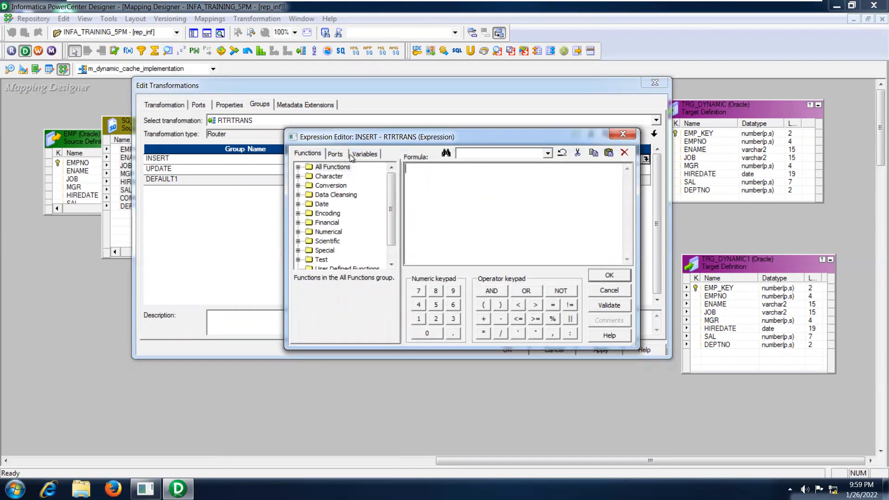
{"action": "left_click", "coordinate": [340, 154]}
{"action": "double_click", "coordinate": [338, 188]}
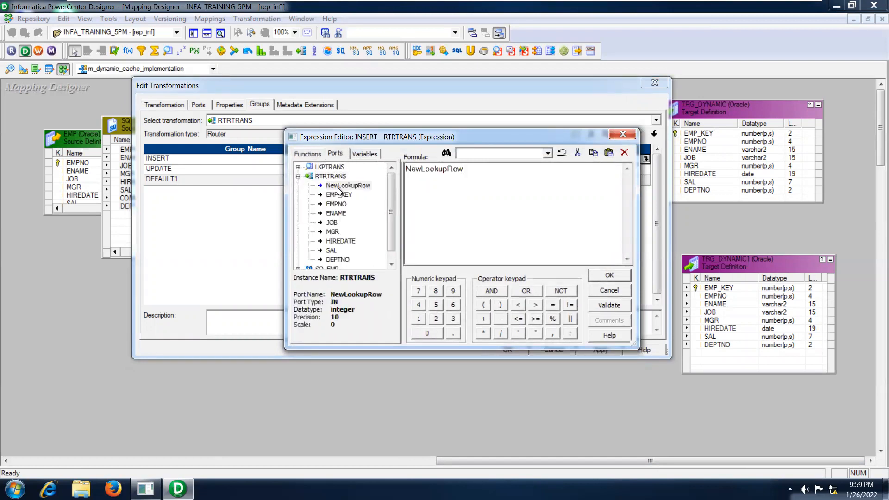
{"action": "type", "text": "=1"}
{"action": "left_click", "coordinate": [605, 305]}
{"action": "left_click", "coordinate": [507, 271]}
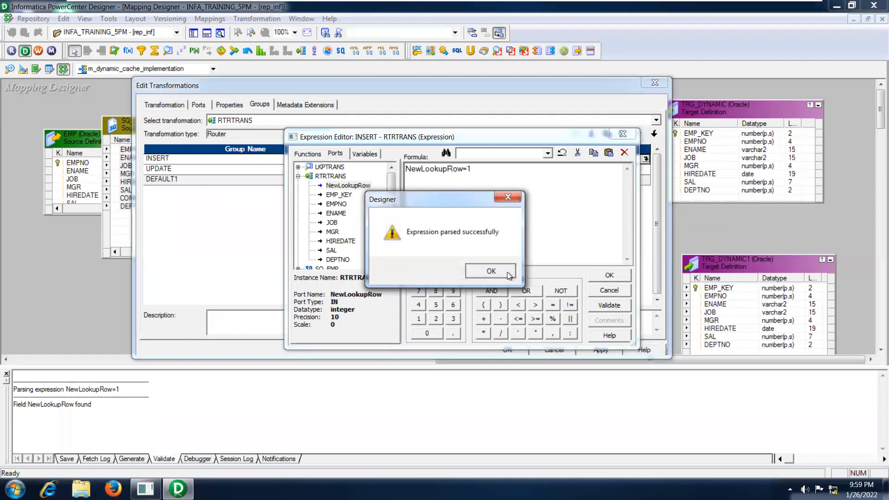
{"action": "left_click", "coordinate": [610, 276]}
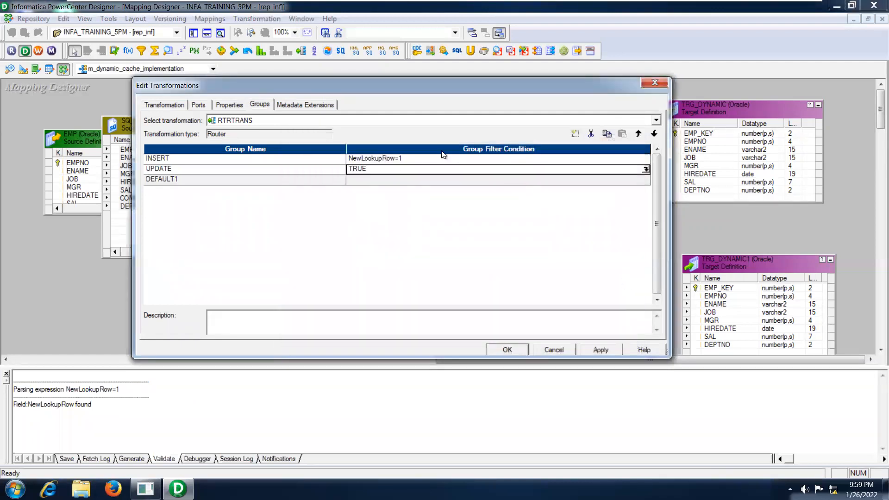
Step: Set the UPDATE group's filter condition to NewLookupRow=2, validate the expression and save the router's changes
{"action": "left_click", "coordinate": [646, 170]}
{"action": "key", "text": "BackSpace"}
{"action": "key", "text": "BackSpace"}
{"action": "key", "text": "BackSpace"}
{"action": "key", "text": "BackSpace"}
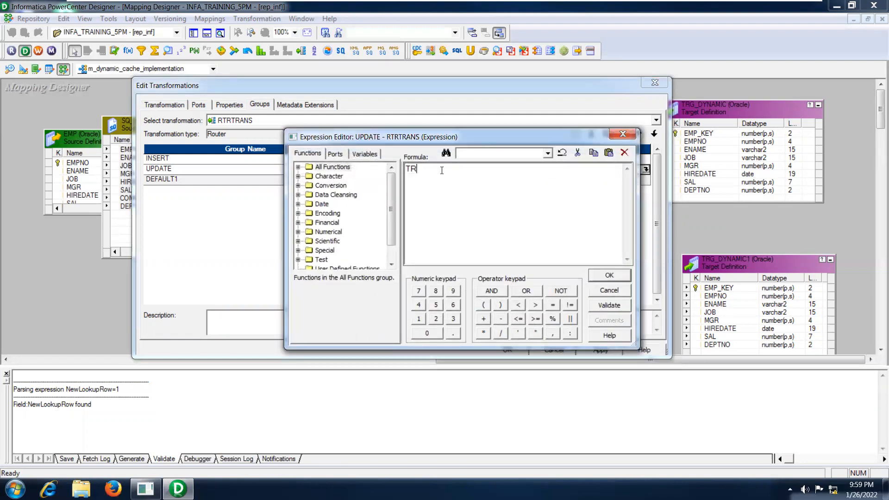
{"action": "left_click", "coordinate": [334, 153]}
{"action": "double_click", "coordinate": [343, 186]}
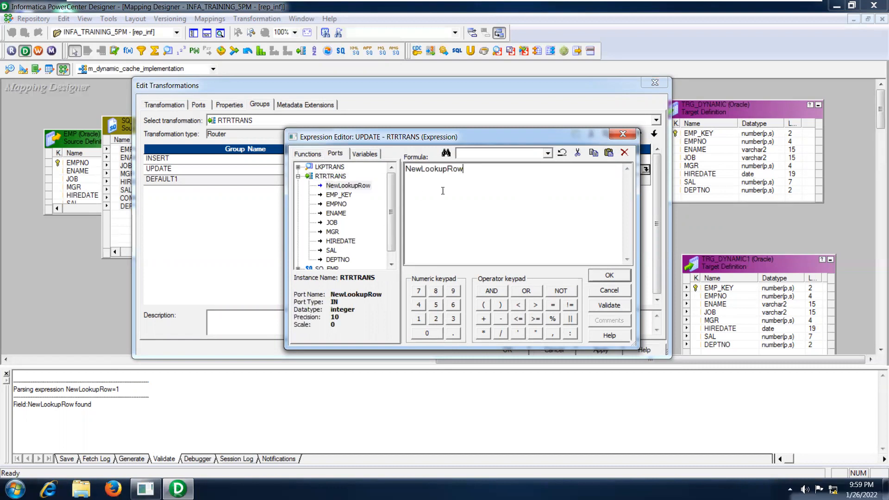
{"action": "type", "text": "=2"}
{"action": "left_click", "coordinate": [610, 306]}
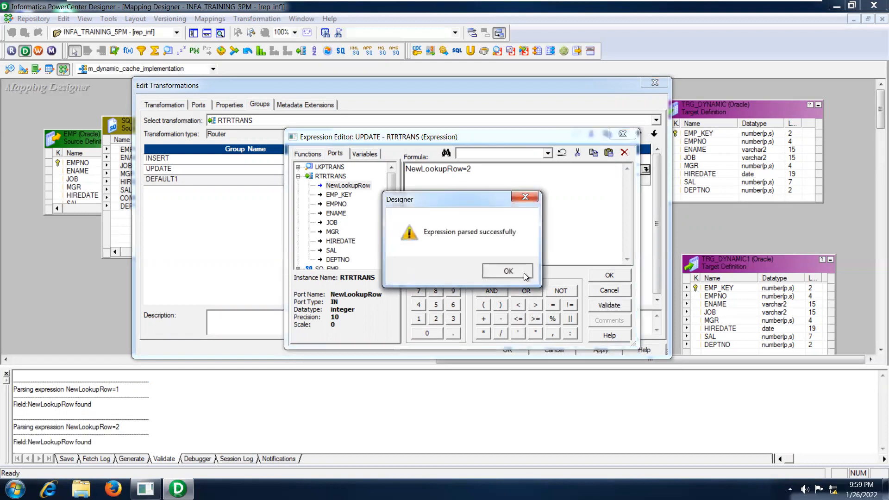
{"action": "left_click", "coordinate": [524, 273]}
{"action": "left_click", "coordinate": [610, 276]}
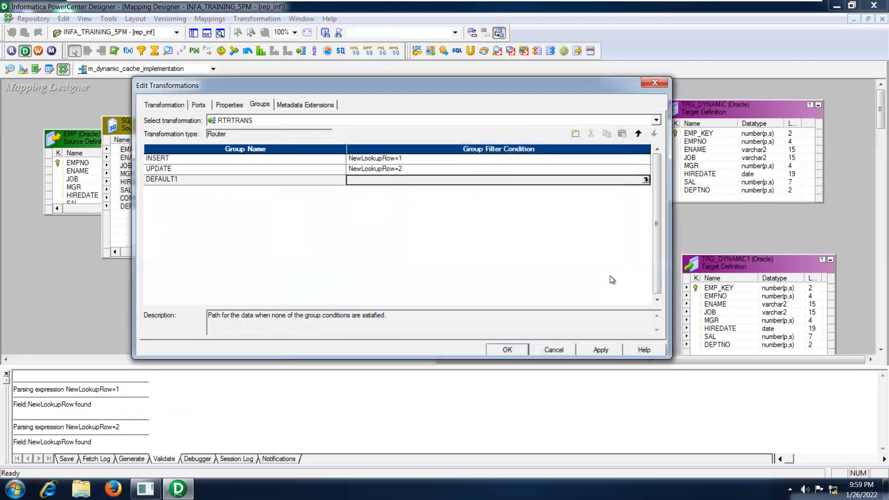
{"action": "left_click", "coordinate": [607, 349]}
{"action": "left_click", "coordinate": [518, 346]}
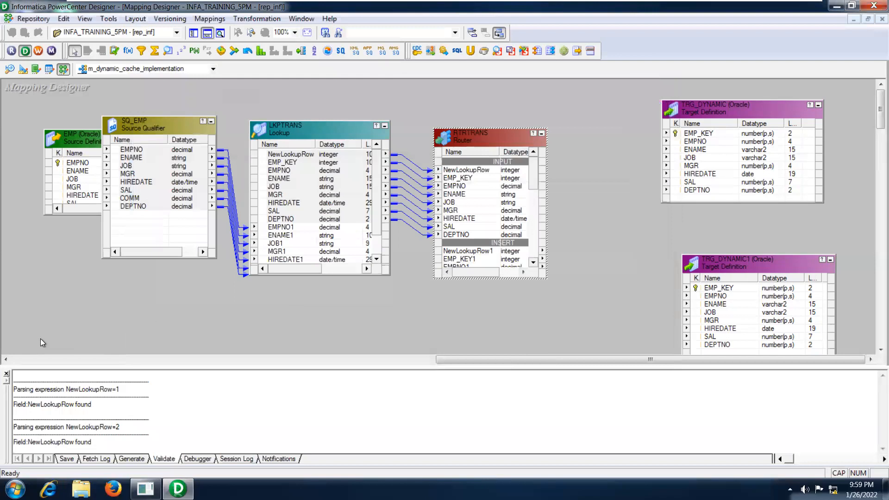
Step: Close the validation output and move the TRG_DYNAMIC1 target further down below TRG_DYNAMIC
{"action": "left_click", "coordinate": [6, 373]}
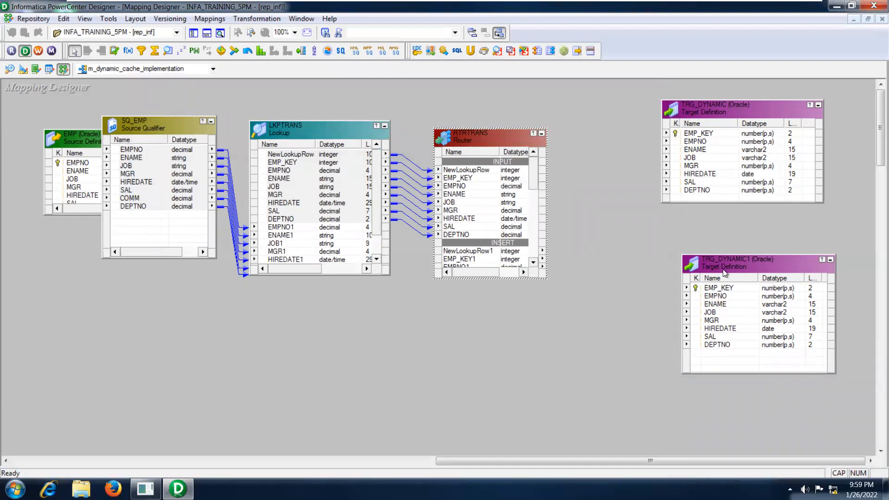
{"action": "left_click_drag", "start_coordinate": [725, 273], "coordinate": [729, 296]}
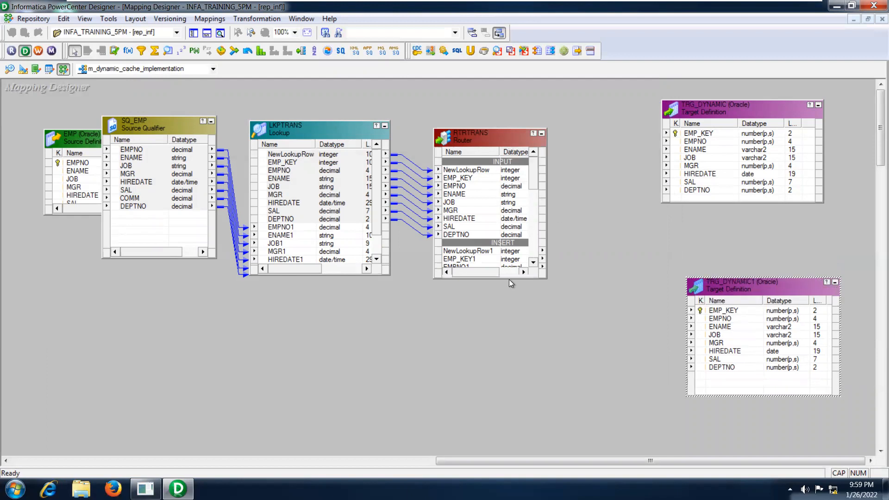
Step: Lengthen the router to show its INSERT group and reposition TRG_DYNAMIC and TRG_DYNAMIC1 lower and closer to it
{"action": "left_click_drag", "start_coordinate": [510, 278], "coordinate": [536, 368]}
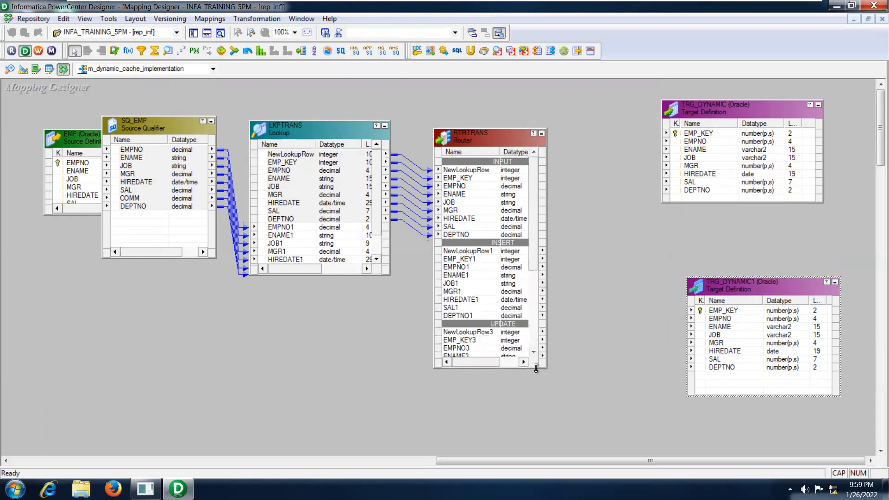
{"action": "left_click_drag", "start_coordinate": [714, 111], "coordinate": [674, 178]}
{"action": "left_click_drag", "start_coordinate": [728, 293], "coordinate": [686, 355]}
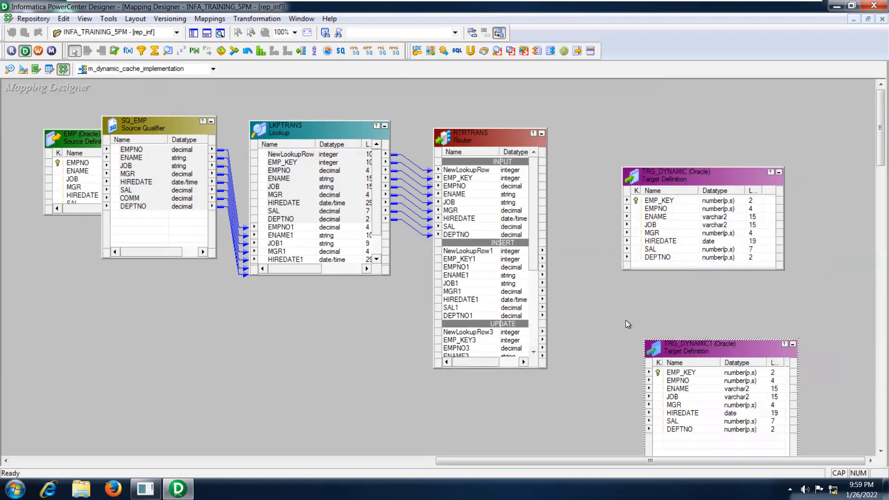
Step: Link the router's INSERT group ports EMP_KEY1 through DEPTNO1 to the TRG_DYNAMIC target, leaving out NewLookupRow1
{"action": "left_click", "coordinate": [471, 260]}
{"action": "left_click", "coordinate": [466, 252]}
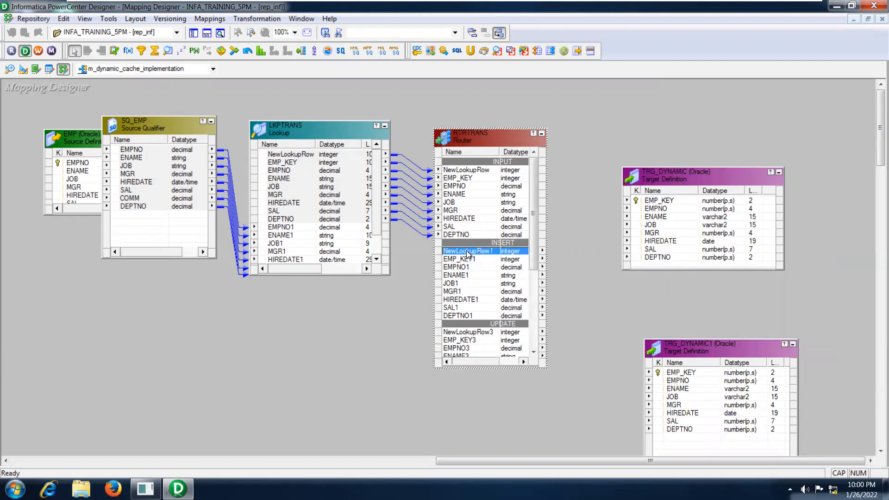
{"action": "key", "text": "Down"}
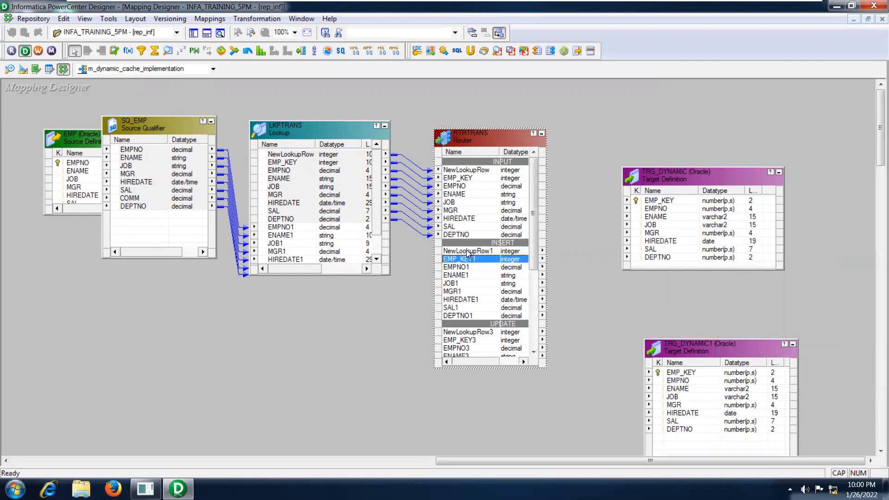
{"action": "left_click", "coordinate": [469, 253]}
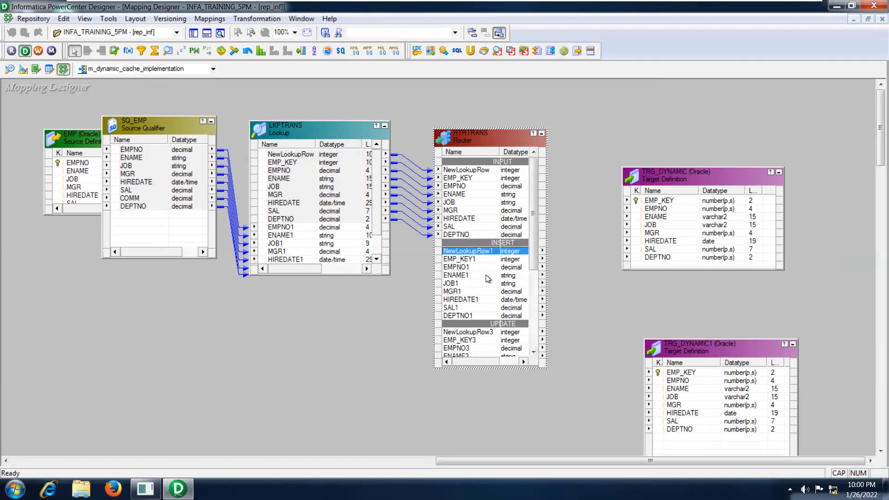
{"action": "left_click", "coordinate": [471, 260]}
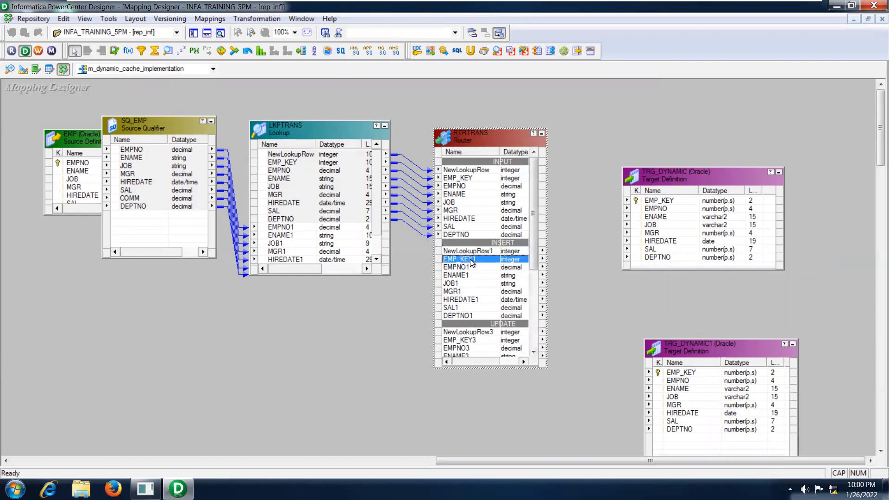
{"action": "key", "text": "shift+Down"}
{"action": "key", "text": "shift+Down"}
{"action": "key", "text": "shift+Down"}
{"action": "key", "text": "shift+Down"}
{"action": "key", "text": "shift+Down"}
{"action": "key", "text": "shift+Down"}
{"action": "key", "text": "shift+Down"}
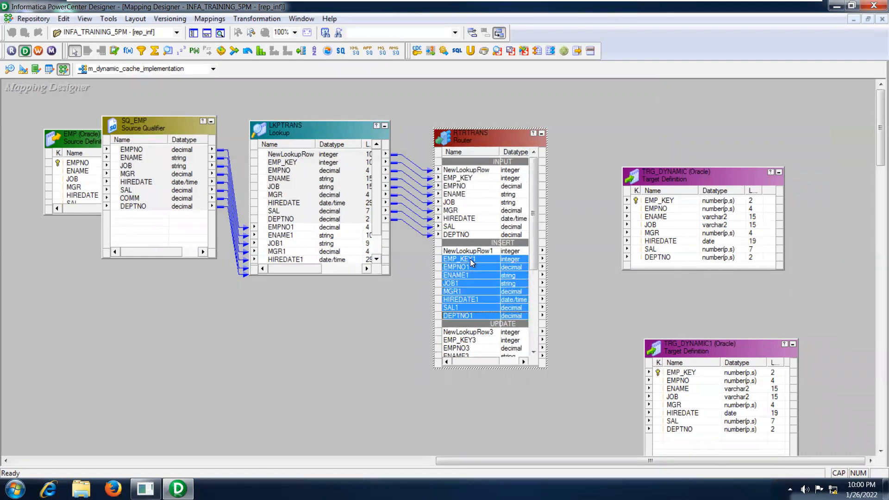
{"action": "left_click_drag", "start_coordinate": [472, 262], "coordinate": [662, 231]}
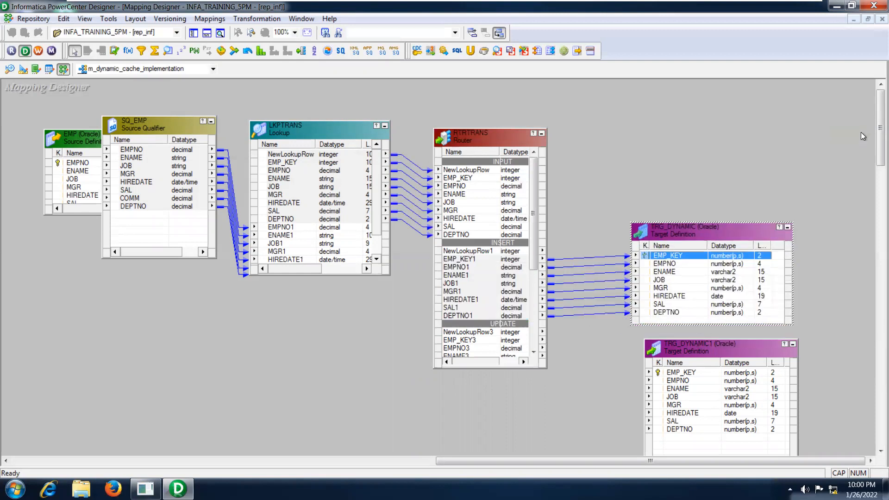
Step: Space the two targets further apart and lengthen the router until its whole UPDATE group is shown
{"action": "scroll", "coordinate": [862, 139], "scroll_direction": "down", "scroll_amount": 5}
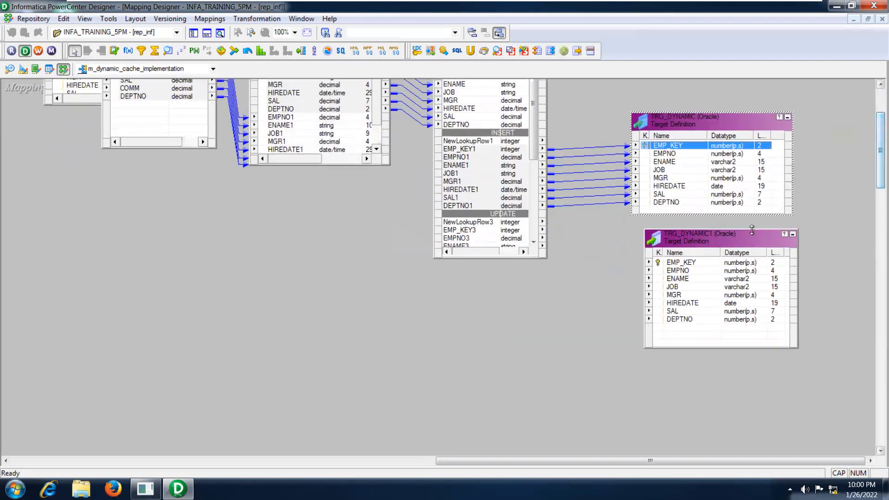
{"action": "left_click_drag", "start_coordinate": [713, 241], "coordinate": [721, 287]}
{"action": "left_click_drag", "start_coordinate": [701, 122], "coordinate": [690, 130]}
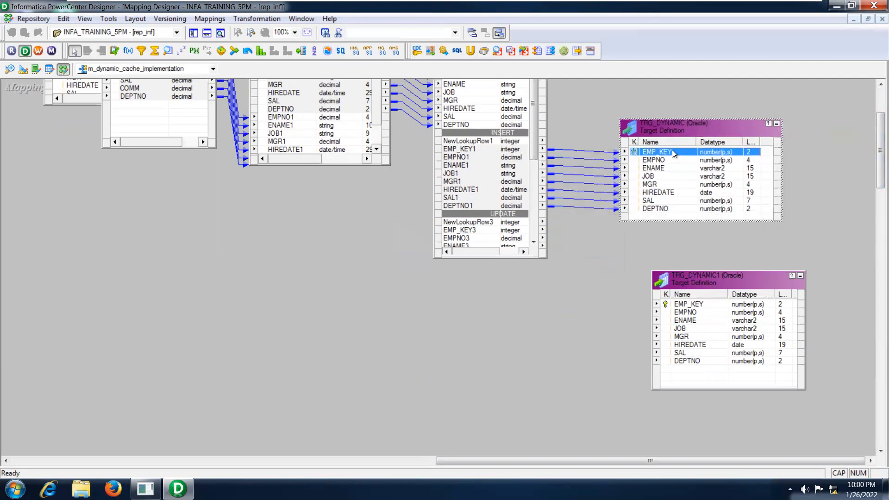
{"action": "left_click", "coordinate": [483, 149]}
{"action": "left_click", "coordinate": [483, 149]}
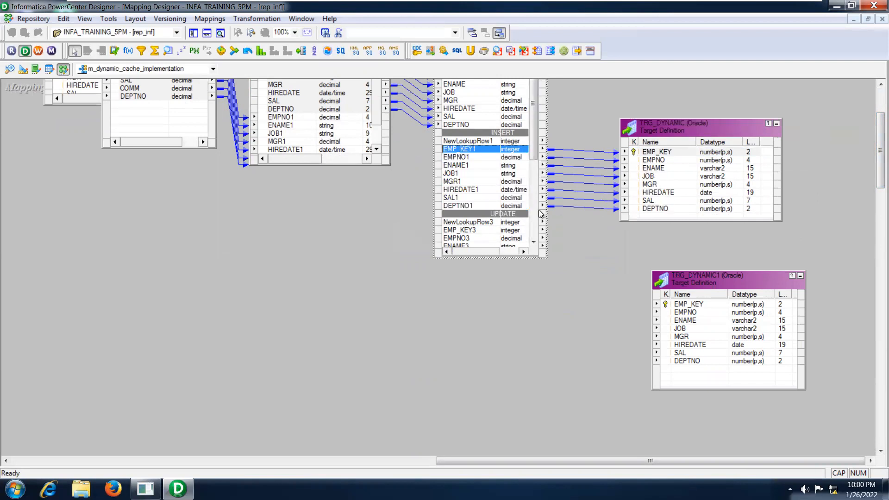
{"action": "left_click_drag", "start_coordinate": [509, 258], "coordinate": [527, 362]}
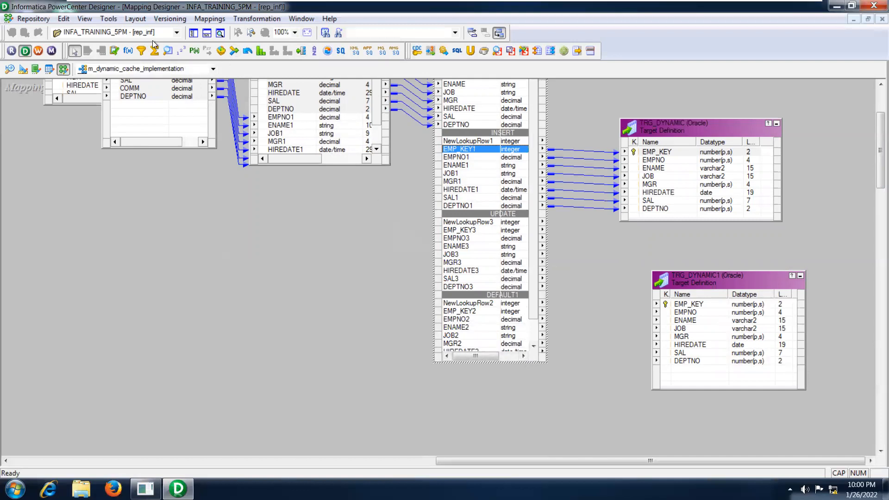
Step: Add a widened Update Strategy transformation between the router's UPDATE group and TRG_DYNAMIC1, shifting the target aside to make room
{"action": "left_click", "coordinate": [114, 50]}
{"action": "left_click_drag", "start_coordinate": [568, 274], "coordinate": [645, 394]}
{"action": "left_click_drag", "start_coordinate": [687, 293], "coordinate": [752, 295]}
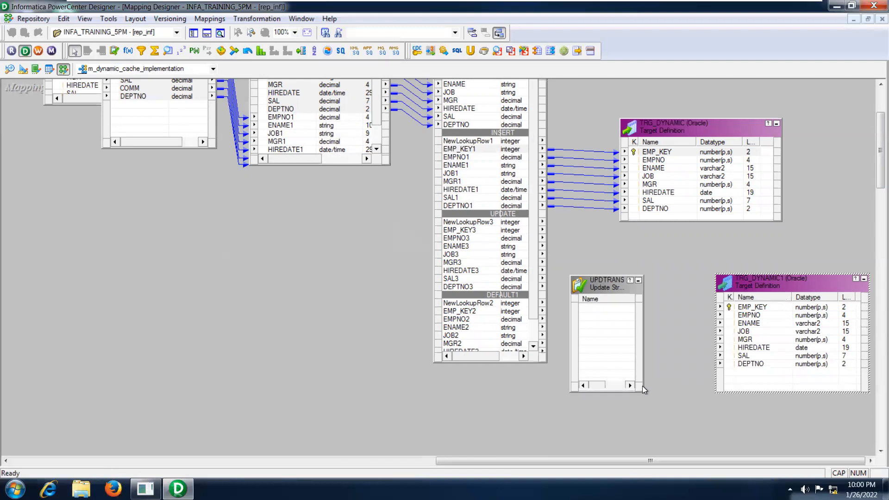
{"action": "left_click_drag", "start_coordinate": [643, 389], "coordinate": [683, 386]}
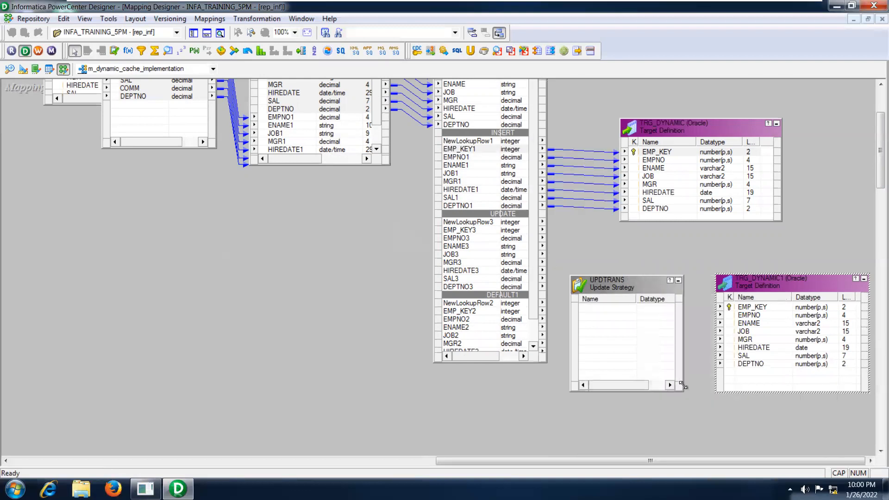
Step: Link the router's UPDATE group ports EMP_KEY3 through DEPTNO3 into the Update Strategy transformation
{"action": "left_click", "coordinate": [450, 234]}
{"action": "key", "text": "shift+Down"}
{"action": "key", "text": "shift+Down"}
{"action": "key", "text": "shift+Down"}
{"action": "key", "text": "shift+Down"}
{"action": "key", "text": "shift+Down"}
{"action": "key", "text": "shift+Down"}
{"action": "key", "text": "shift+Down"}
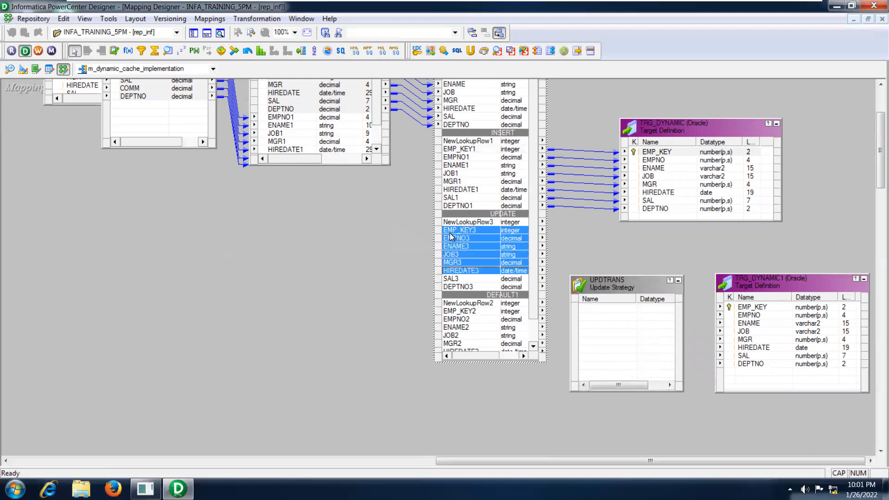
{"action": "left_click_drag", "start_coordinate": [449, 229], "coordinate": [638, 331]}
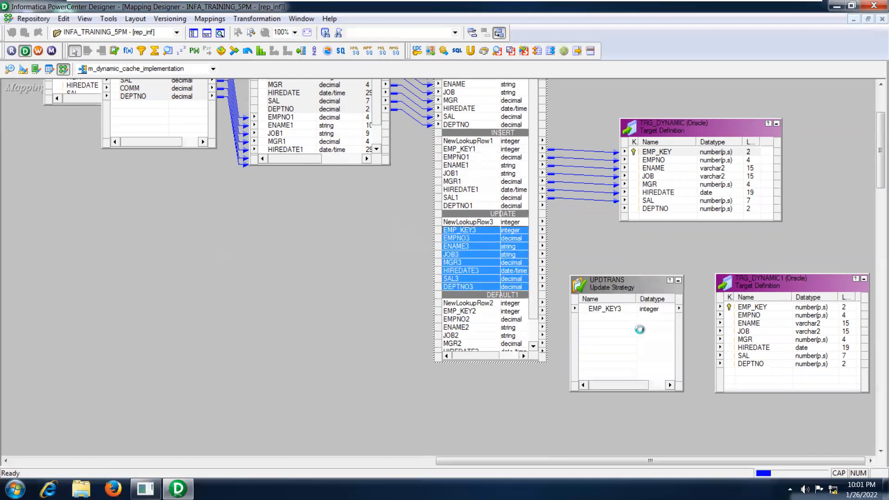
Step: Set the Update Strategy Expression to DD_UPDATE, validate it, apply the change and close the validation output
{"action": "double_click", "coordinate": [629, 283]}
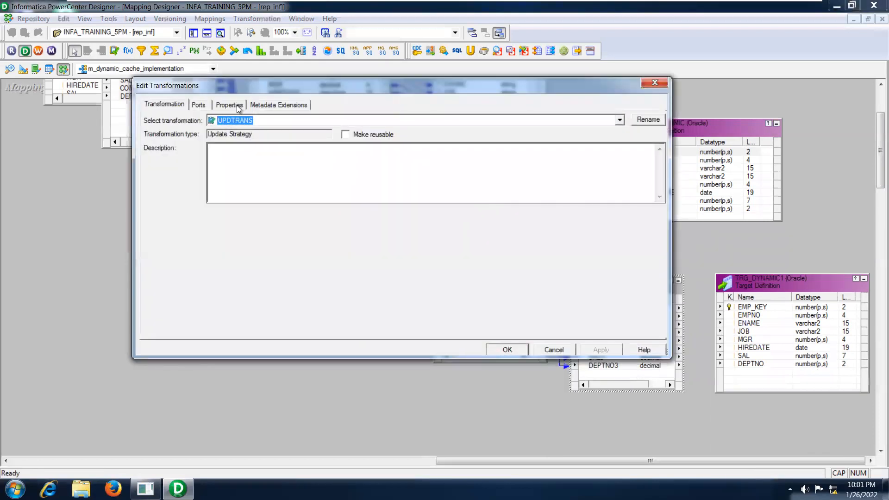
{"action": "left_click", "coordinate": [237, 104]}
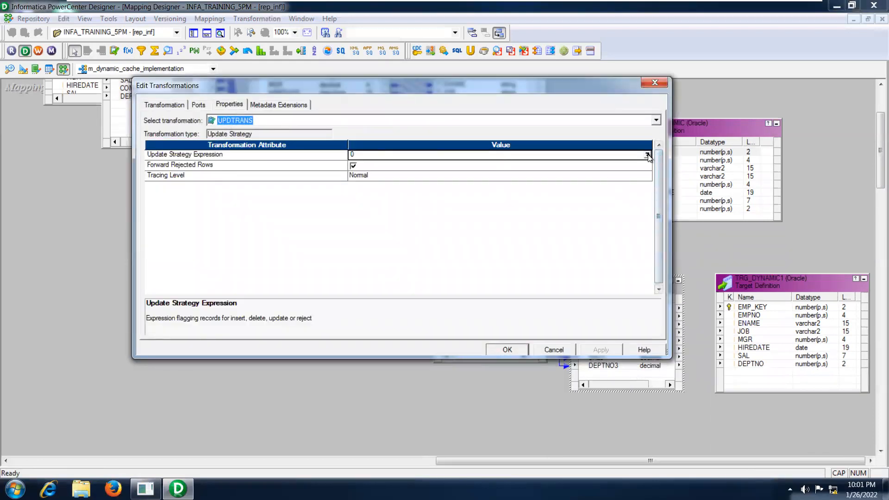
{"action": "left_click", "coordinate": [648, 155]}
{"action": "key", "text": "BackSpace"}
{"action": "type", "text": "DD_UPDATE"}
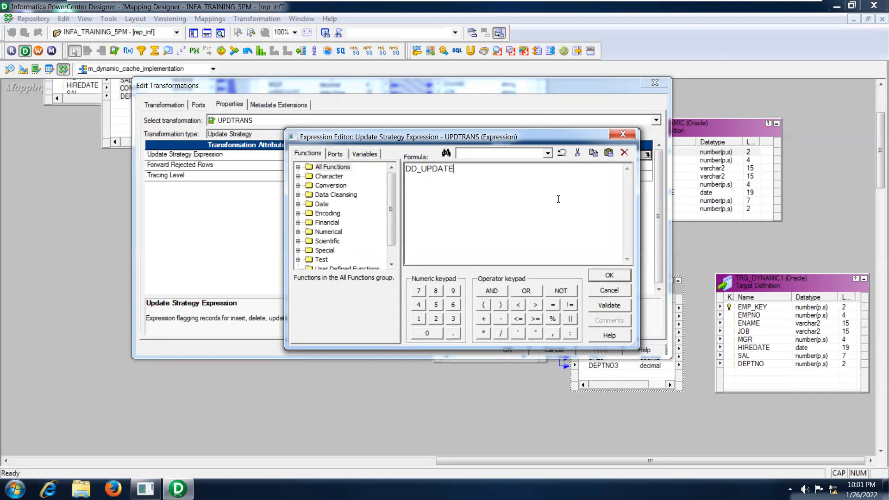
{"action": "left_click", "coordinate": [609, 305]}
{"action": "left_click", "coordinate": [529, 275]}
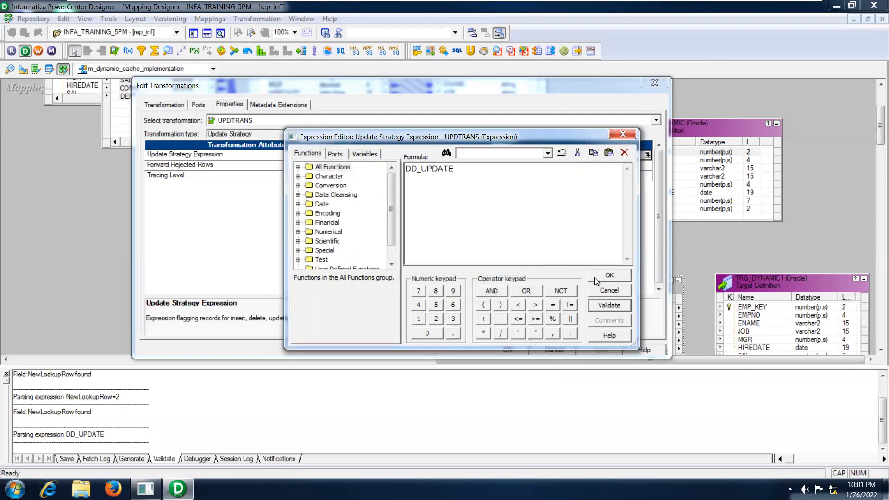
{"action": "left_click", "coordinate": [607, 276]}
{"action": "left_click", "coordinate": [604, 350]}
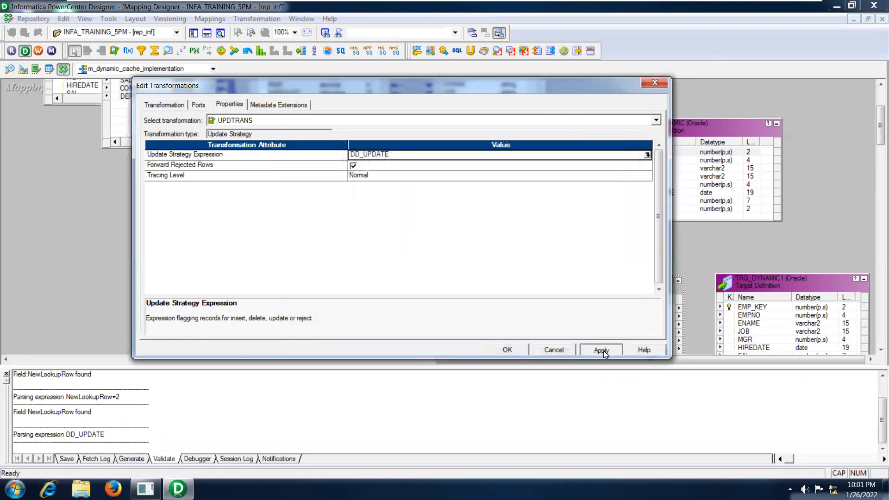
{"action": "left_click", "coordinate": [510, 349]}
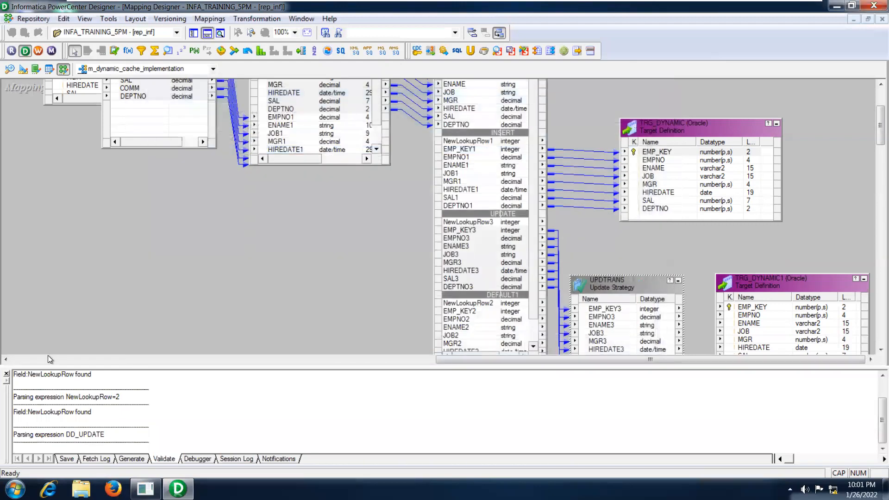
{"action": "left_click", "coordinate": [6, 373]}
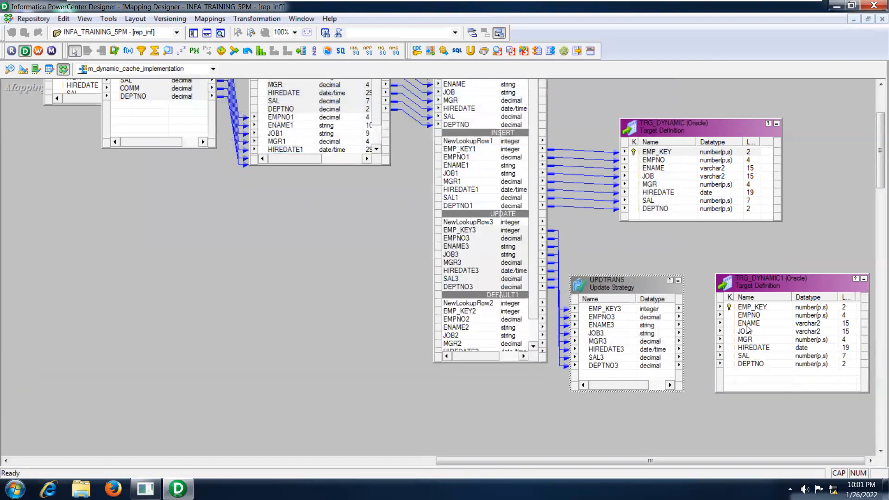
Step: Link the Update Strategy ports EMP_KEY3 through DEPTNO3 to the matching columns of TRG_DYNAMIC1
{"action": "left_click", "coordinate": [616, 311]}
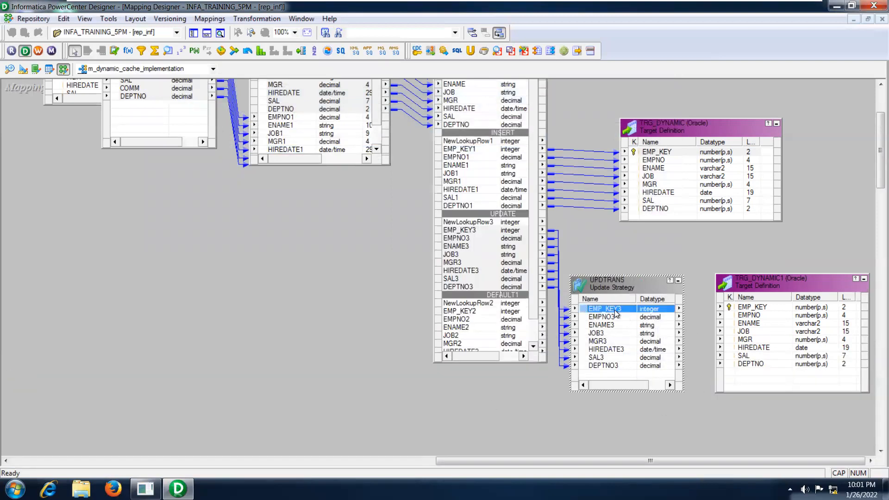
{"action": "key", "text": "shift+Down"}
{"action": "key", "text": "shift+Down"}
{"action": "key", "text": "shift+Down"}
{"action": "key", "text": "shift+Down"}
{"action": "key", "text": "shift+Down"}
{"action": "key", "text": "shift+Down"}
{"action": "key", "text": "shift+Down"}
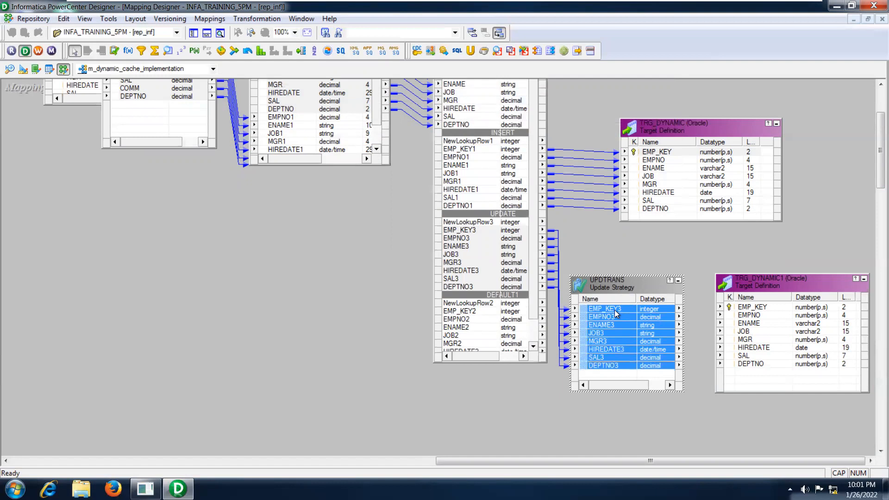
{"action": "left_click_drag", "start_coordinate": [584, 310], "coordinate": [763, 308]}
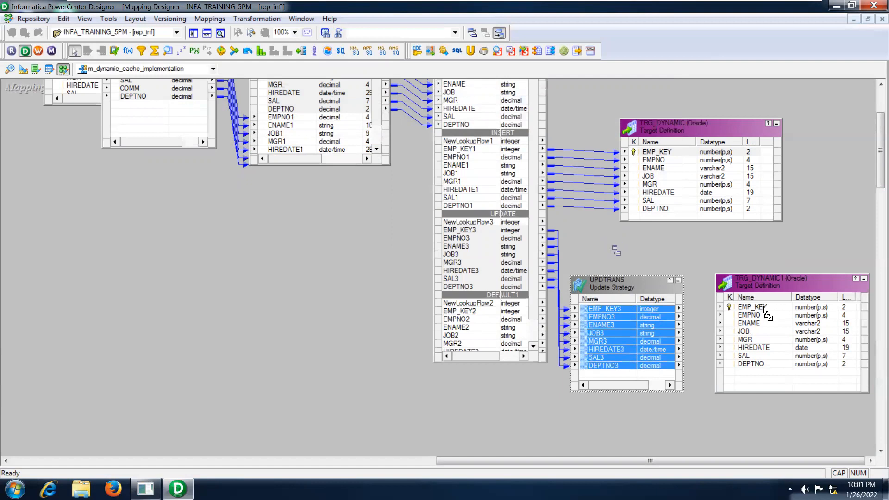
Step: Arrange all objects in the mapping, save it to the repository and close the save output
{"action": "right_click", "coordinate": [213, 236]}
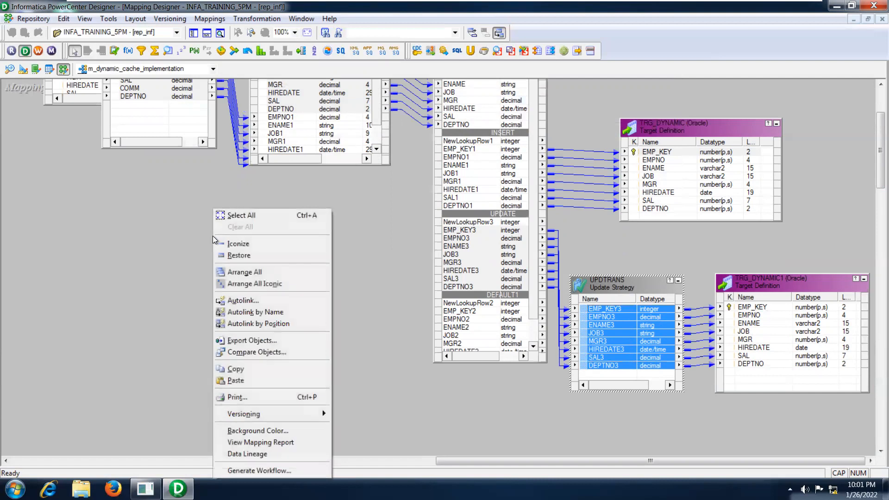
{"action": "left_click", "coordinate": [237, 272]}
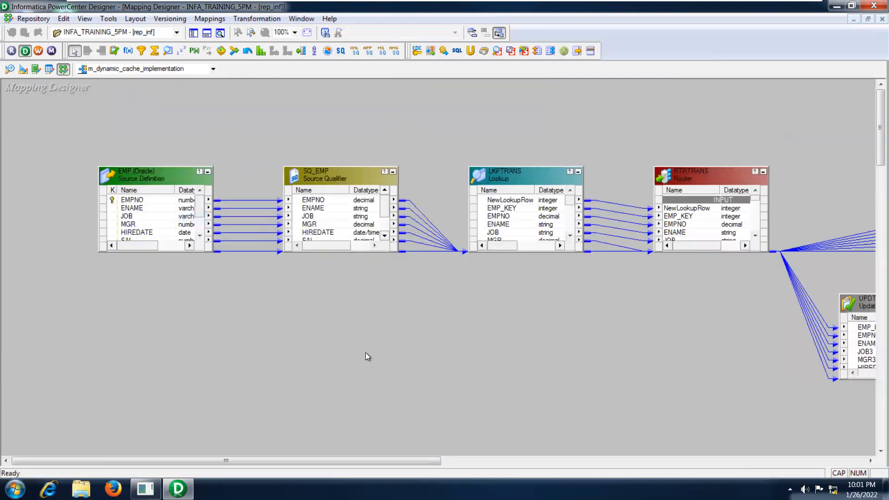
{"action": "key", "text": "ctrl+s"}
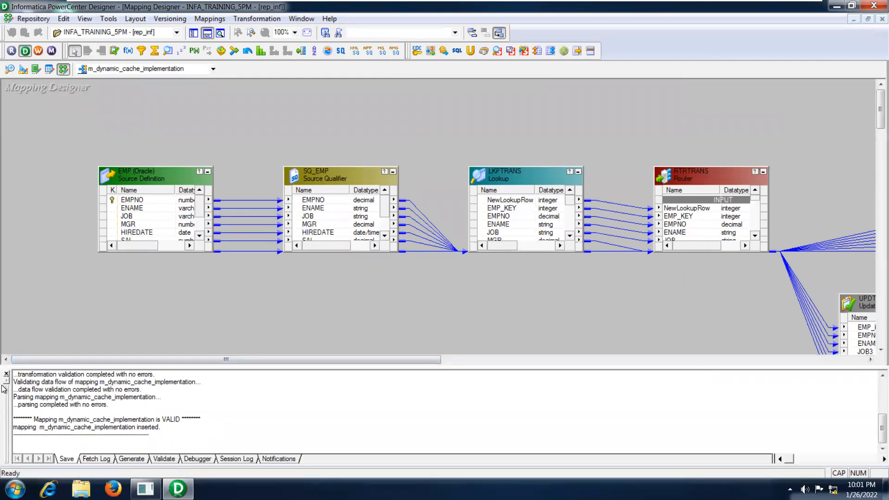
{"action": "left_click", "coordinate": [7, 374]}
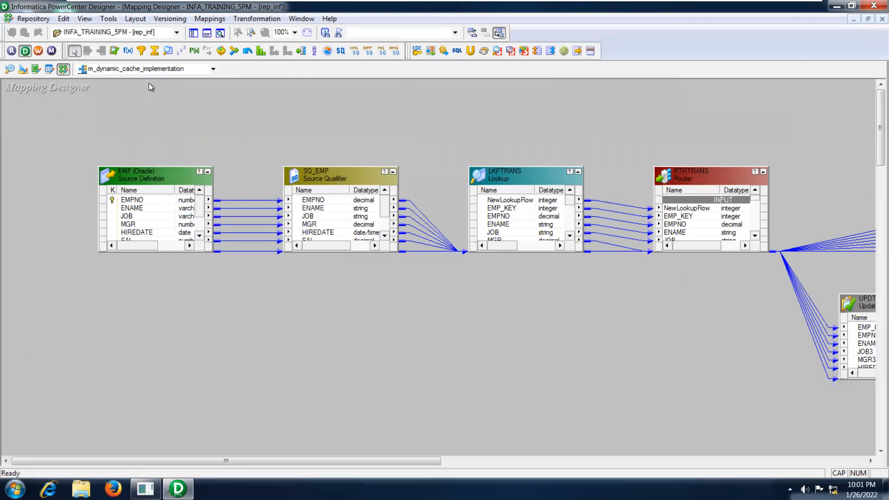
Step: Show the repository navigator, copy the mapping name m_dynamic_cache_implementation from its edit dialog and close the dialog
{"action": "left_click", "coordinate": [194, 34]}
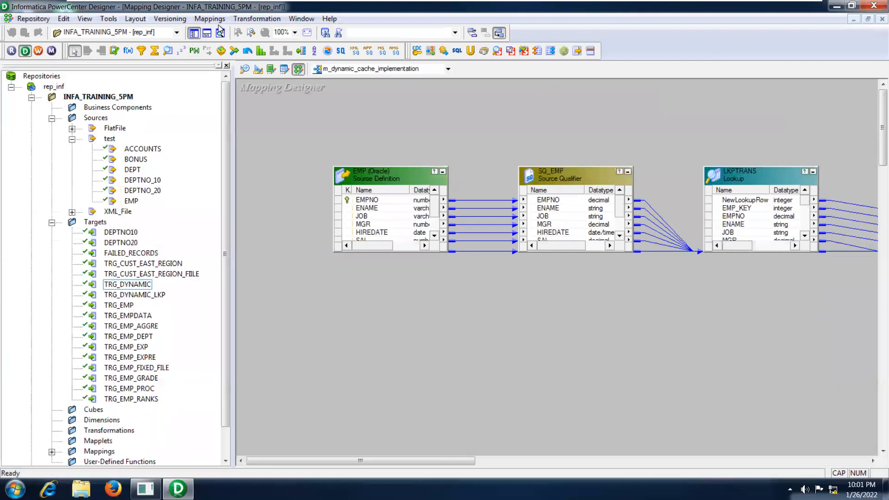
{"action": "left_click", "coordinate": [210, 19]}
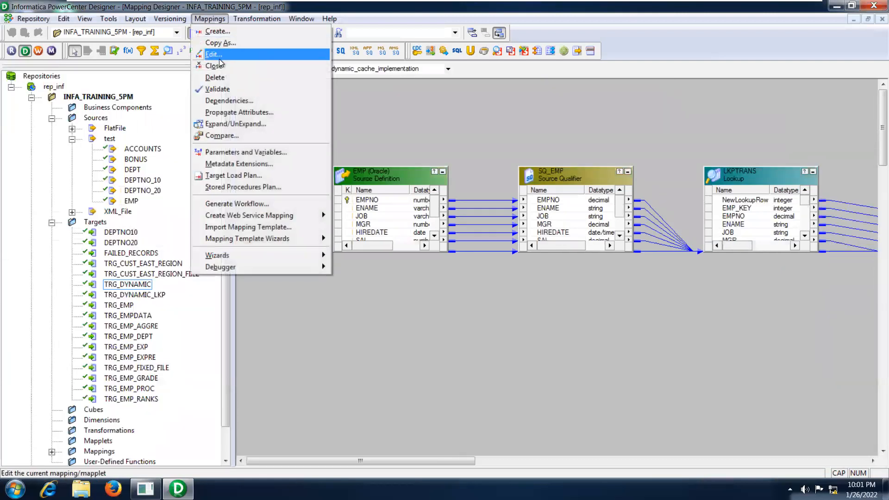
{"action": "left_click", "coordinate": [220, 56]}
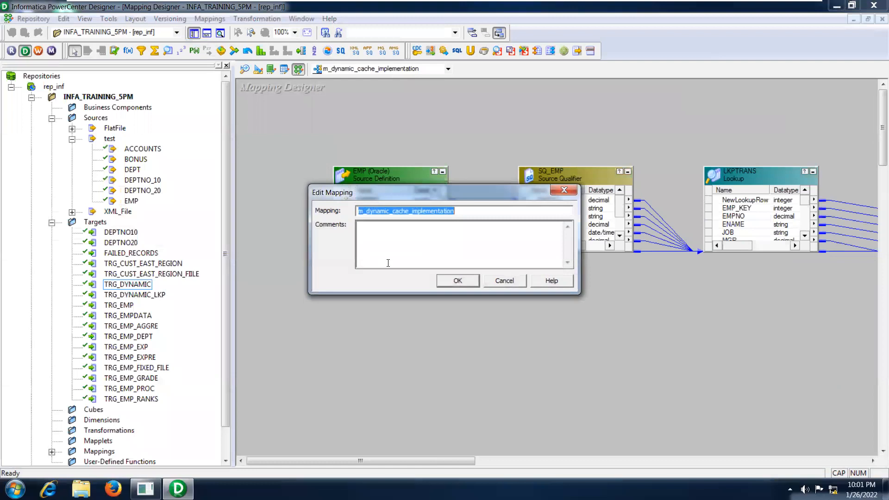
{"action": "type", "text": "C"}
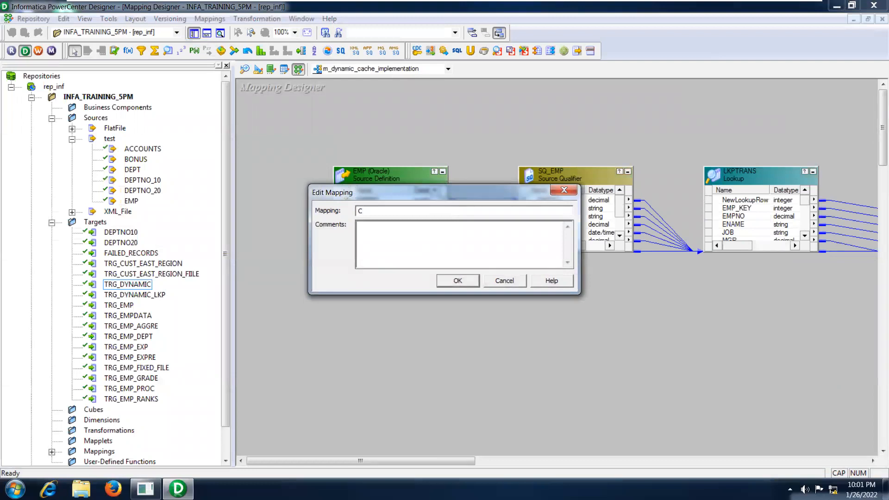
{"action": "key", "text": "ctrl+z"}
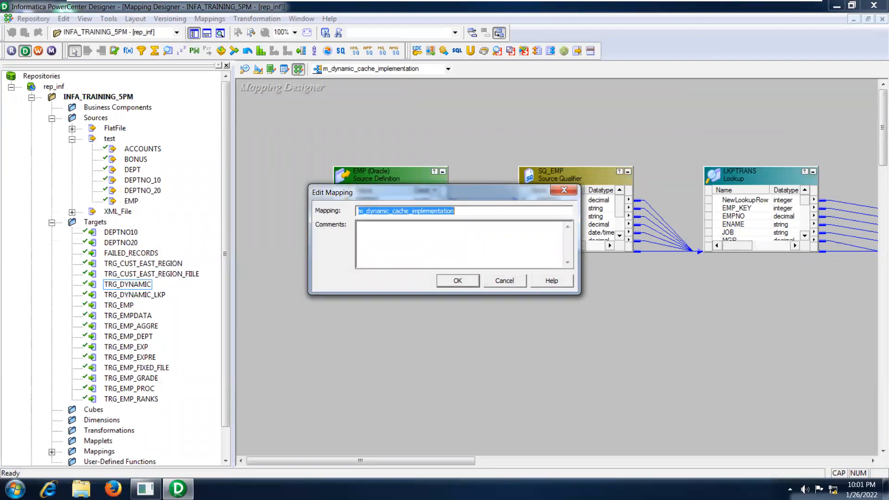
{"action": "left_click", "coordinate": [451, 282]}
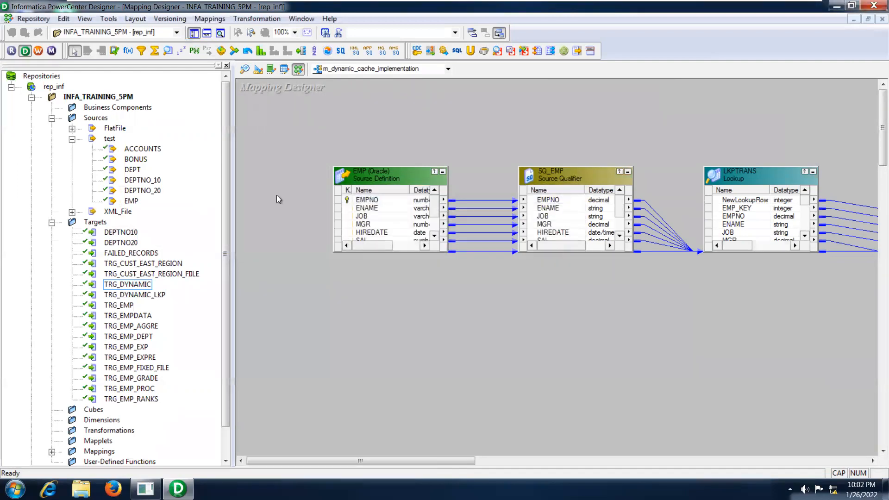
Step: Switch to PowerCenter Workflow Manager, open the Task Developer and clear its workspace
{"action": "left_click", "coordinate": [41, 51]}
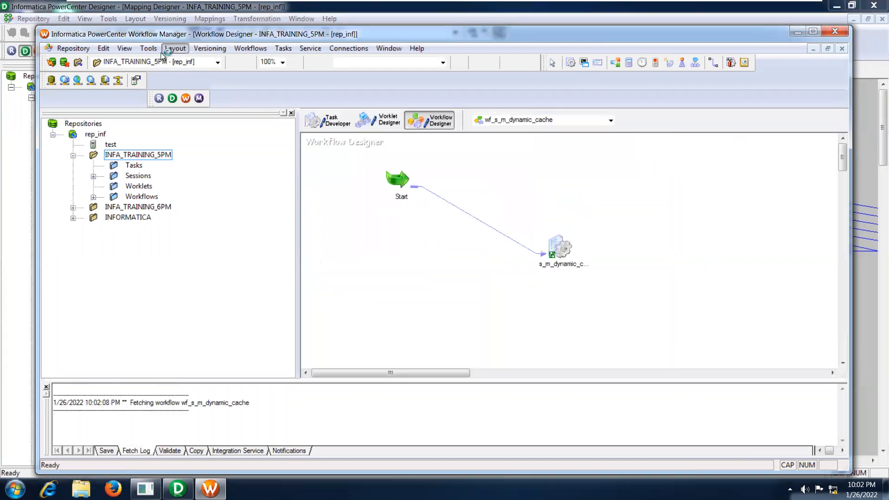
{"action": "left_click", "coordinate": [161, 52]}
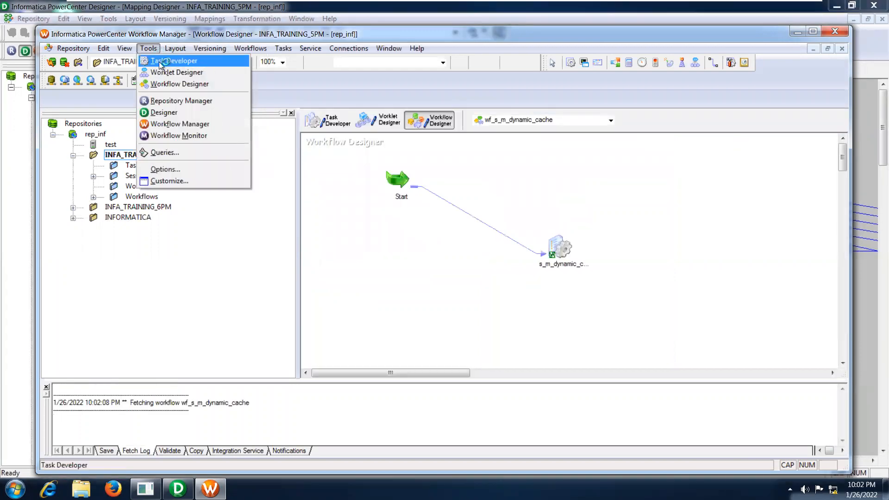
{"action": "left_click", "coordinate": [160, 61]}
{"action": "right_click", "coordinate": [405, 217]}
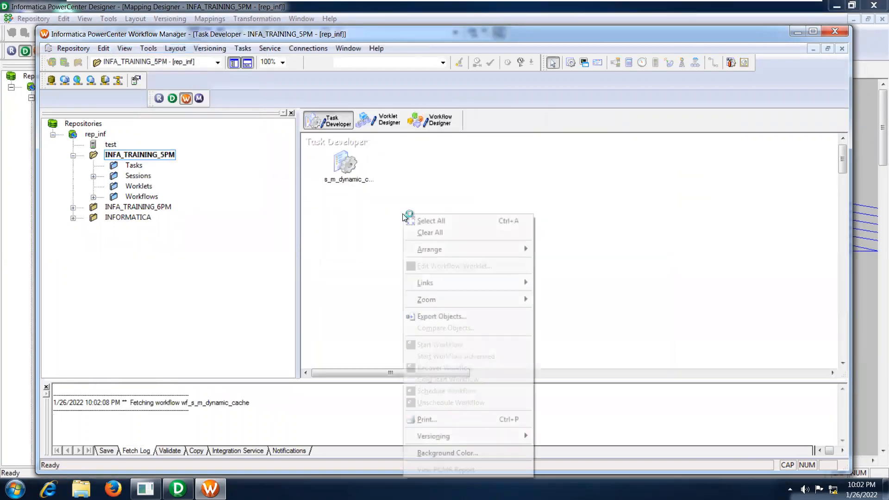
{"action": "left_click", "coordinate": [424, 232]}
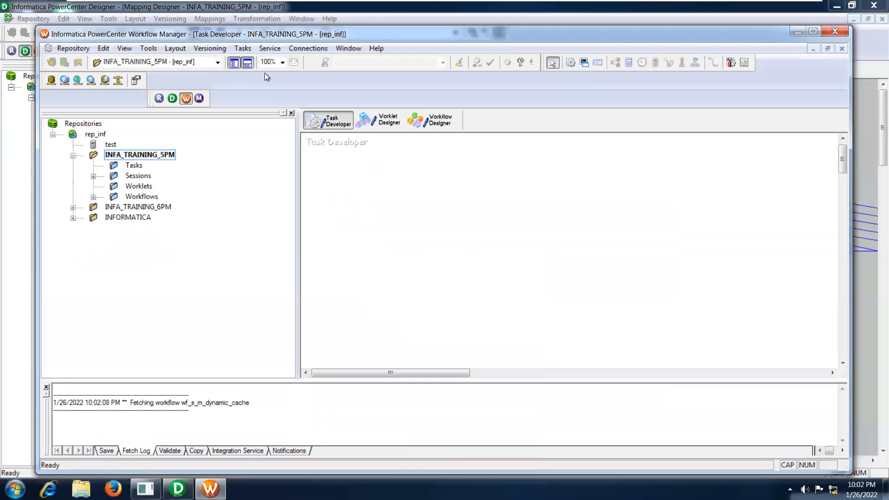
Step: Create a session task named s_m_dynamic_cache_implementation and associate it with the m_dynamic_cache_implementation mapping
{"action": "left_click", "coordinate": [243, 48]}
{"action": "left_click", "coordinate": [250, 62]}
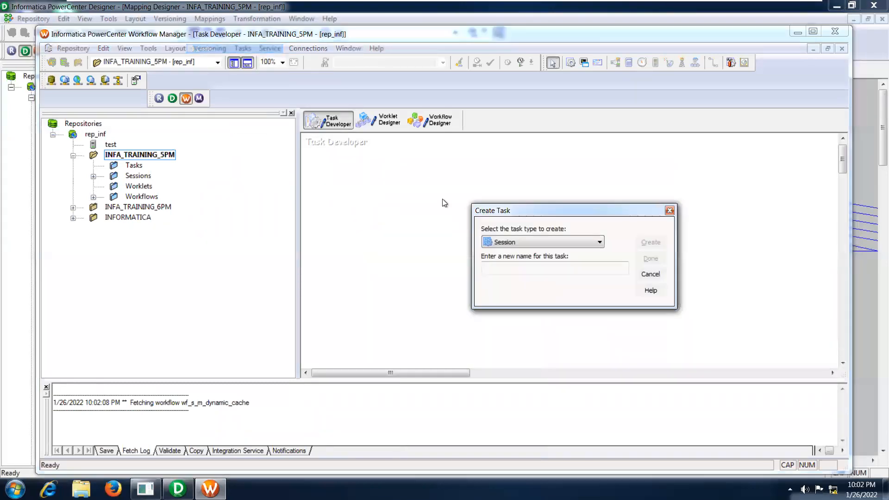
{"action": "left_click", "coordinate": [496, 268]}
{"action": "key", "text": "Caps_Lock"}
{"action": "type", "text": "s"}
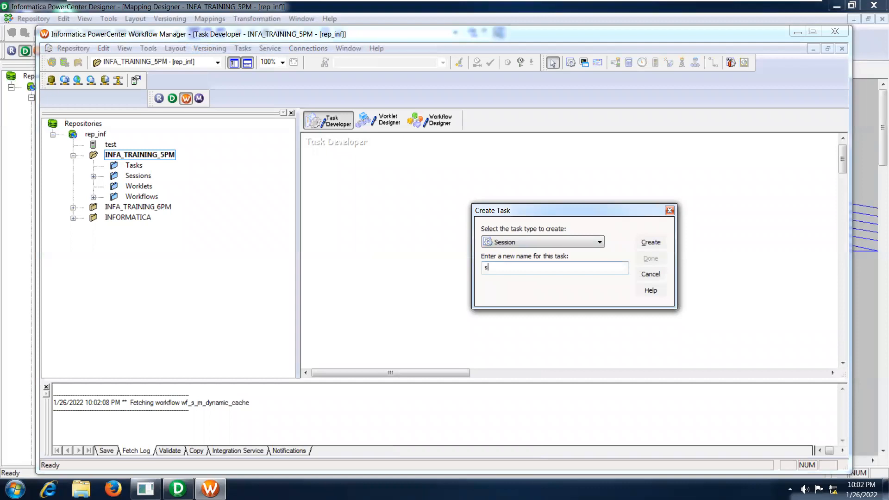
{"action": "type", "text": "_m_dynamic_cache_implementation"}
{"action": "left_click", "coordinate": [651, 242]}
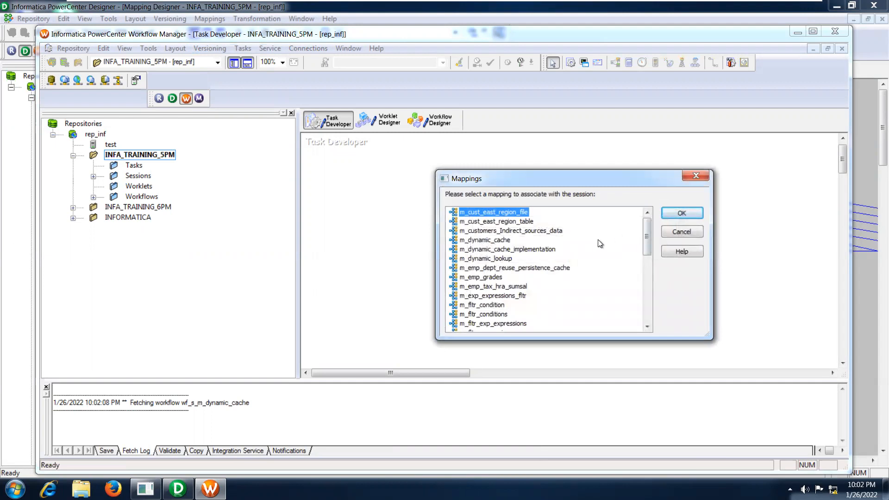
{"action": "left_click", "coordinate": [545, 250]}
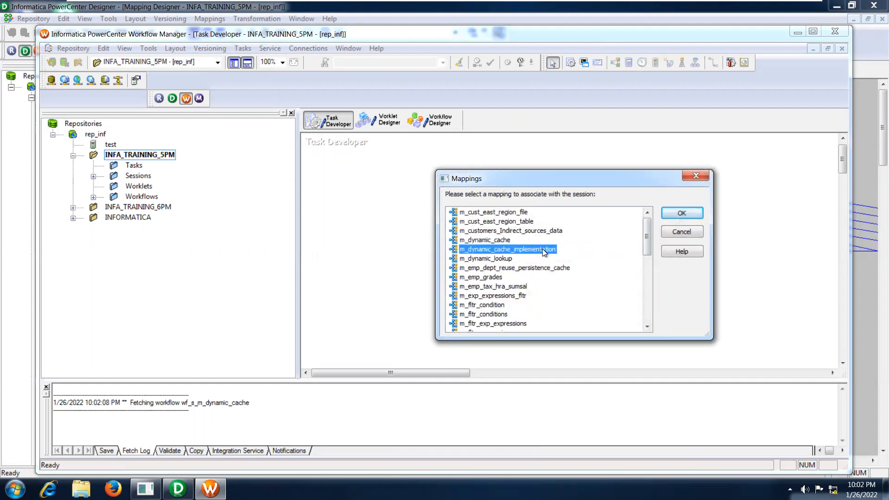
{"action": "left_click", "coordinate": [682, 213]}
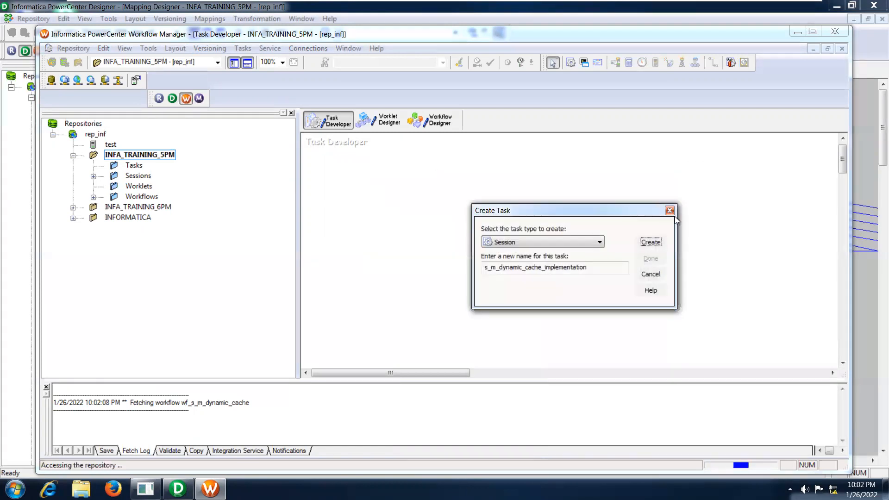
{"action": "left_click", "coordinate": [651, 259]}
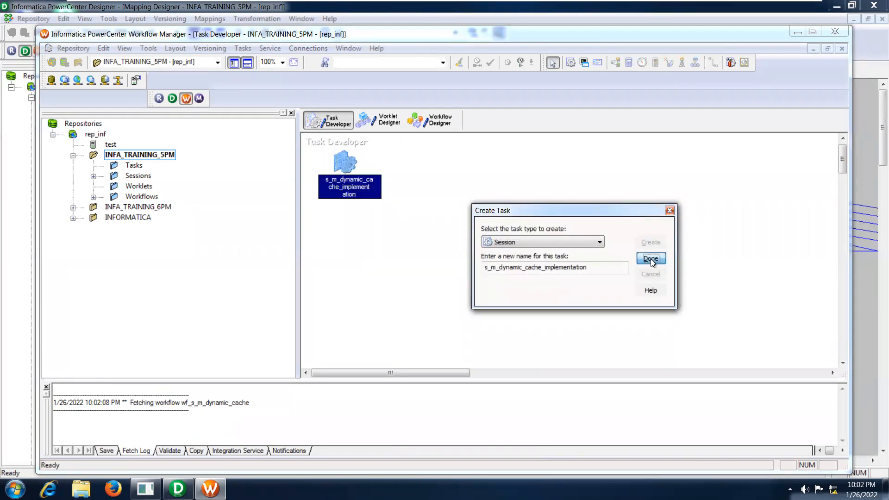
Step: Open the new session's mapping settings in a maximized editor and assign the Oracle relational connection to the SQ_EMP source
{"action": "double_click", "coordinate": [347, 163]}
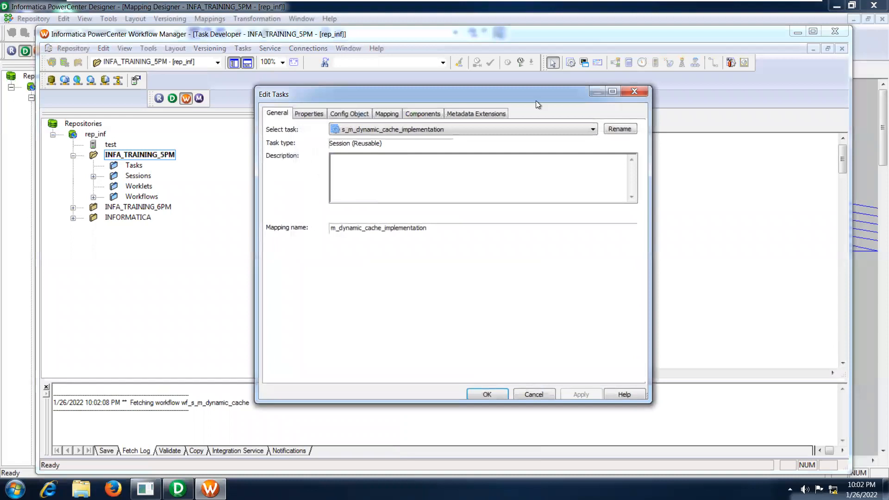
{"action": "left_click", "coordinate": [613, 92]}
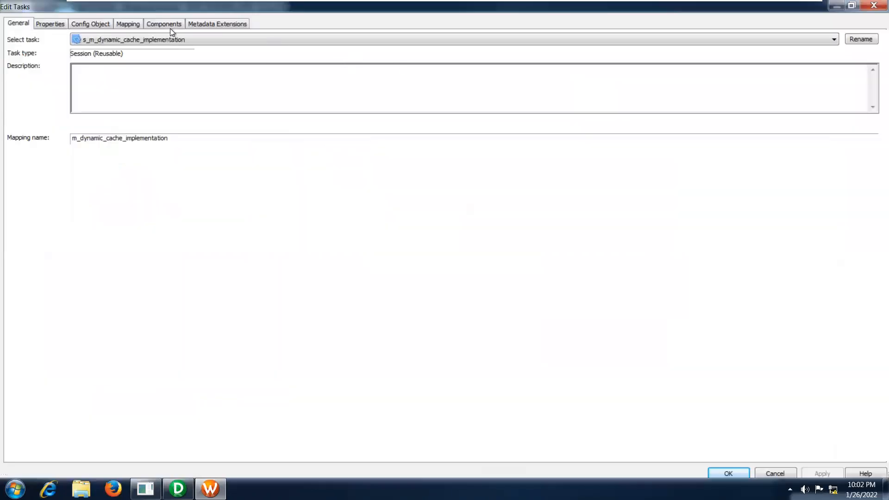
{"action": "left_click", "coordinate": [129, 25]}
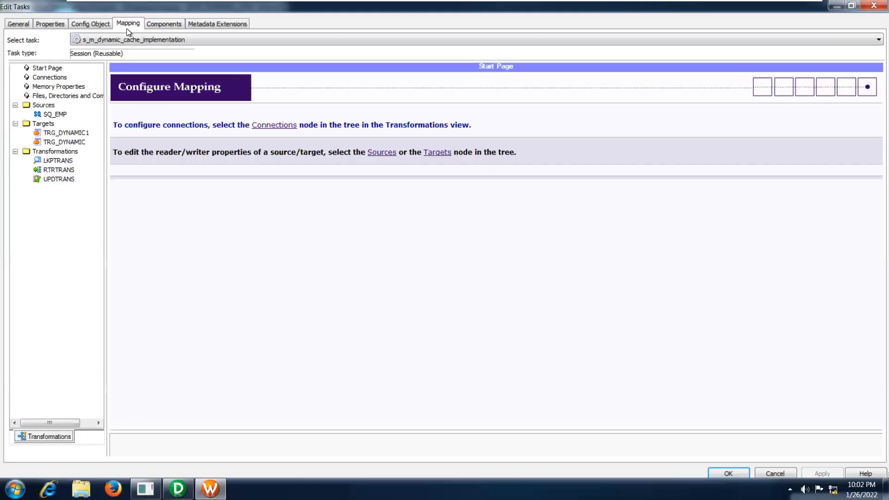
{"action": "left_click", "coordinate": [56, 114]}
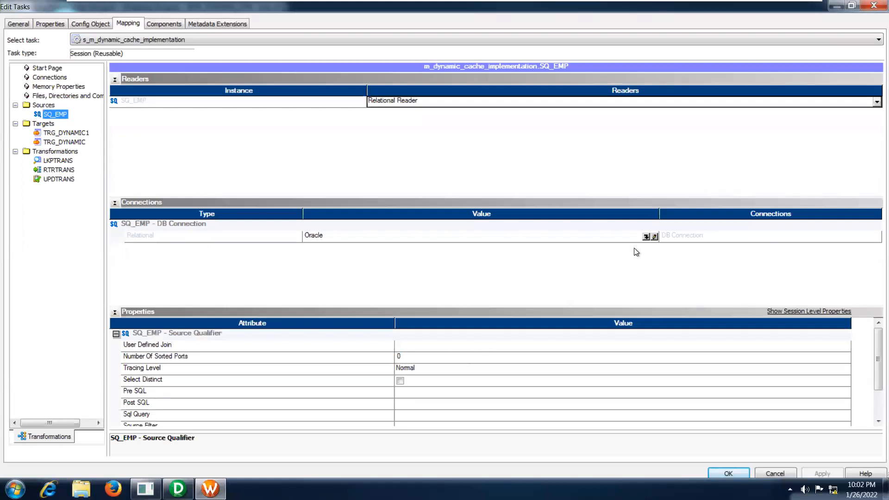
{"action": "left_click", "coordinate": [646, 238]}
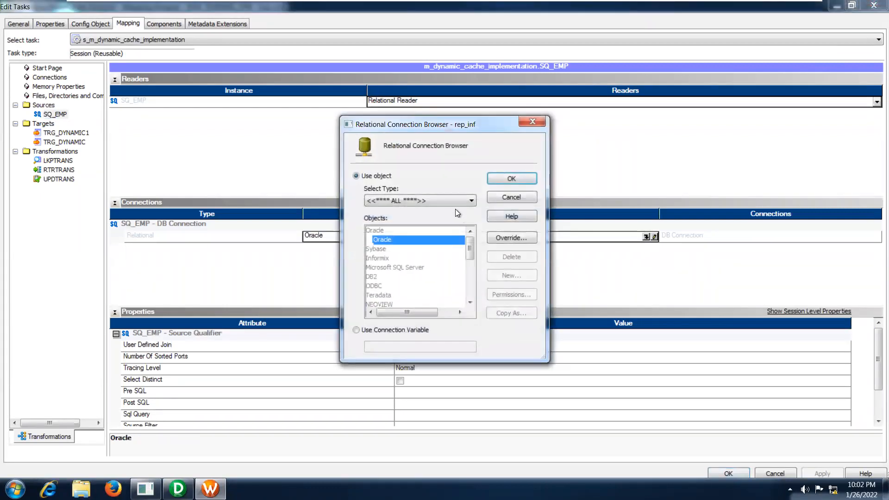
{"action": "left_click", "coordinate": [452, 204]}
{"action": "left_click", "coordinate": [435, 219]}
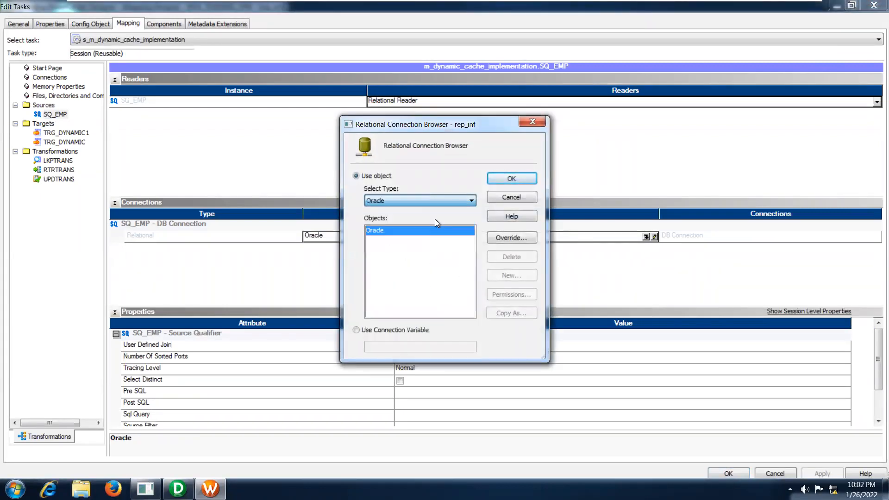
{"action": "left_click", "coordinate": [512, 179]}
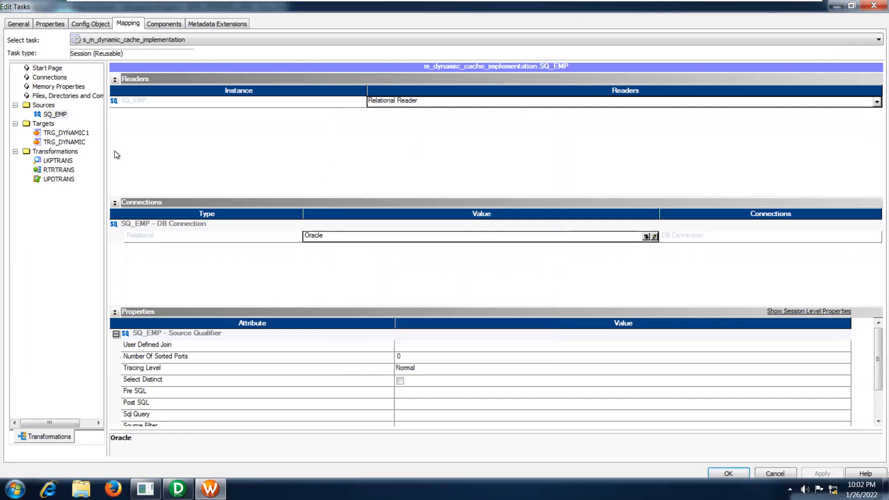
Step: Assign the Oracle relational connection to the TRG_DYNAMIC1 target
{"action": "left_click", "coordinate": [78, 133]}
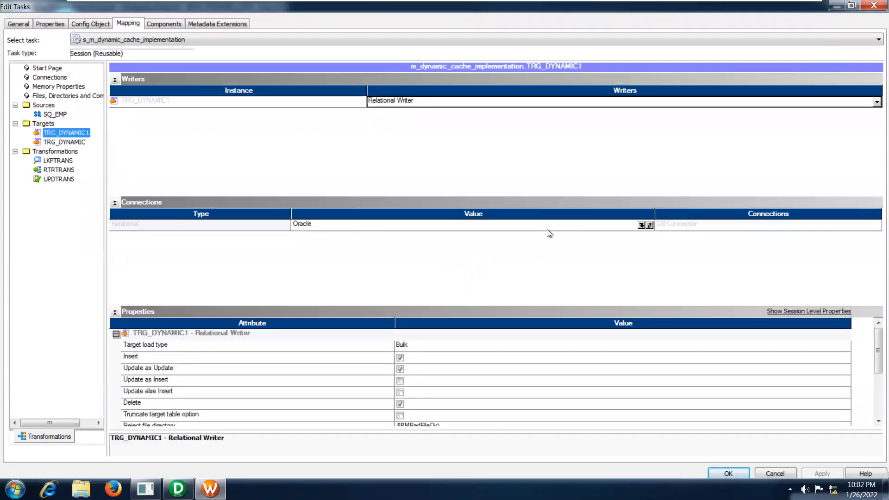
{"action": "left_click", "coordinate": [645, 226]}
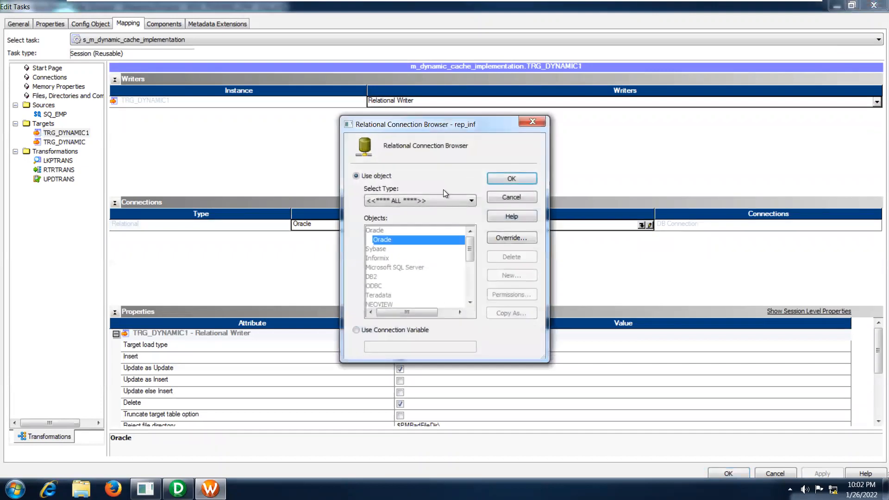
{"action": "left_click", "coordinate": [440, 202]}
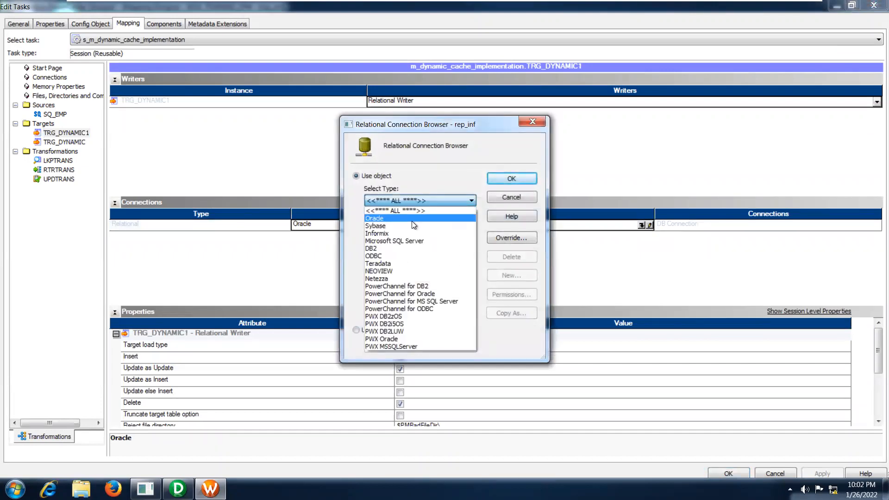
{"action": "left_click", "coordinate": [412, 221]}
{"action": "left_click", "coordinate": [517, 176]}
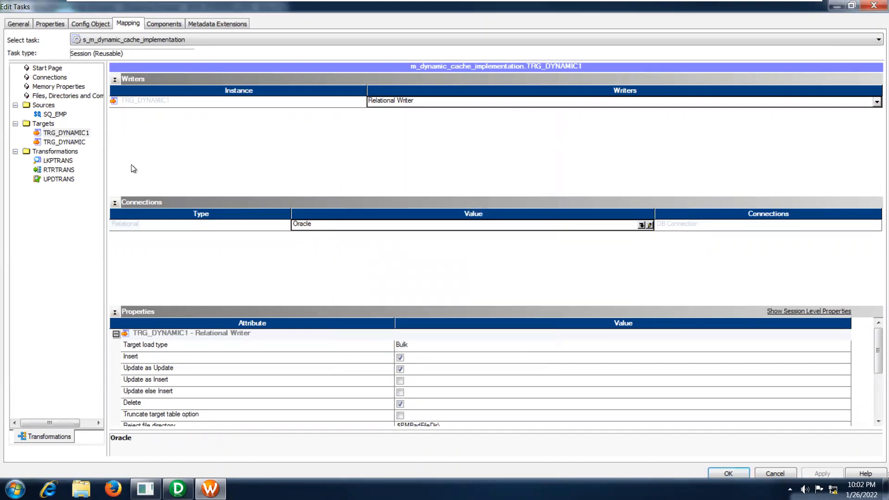
Step: Set TRG_DYNAMIC1's target load type to Normal, leave the truncate target table option off and apply the changes
{"action": "left_click", "coordinate": [412, 346]}
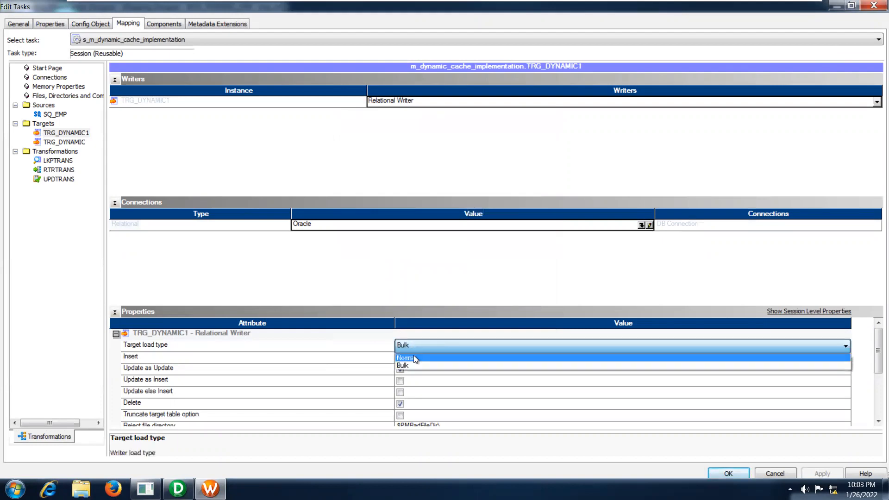
{"action": "left_click", "coordinate": [414, 358]}
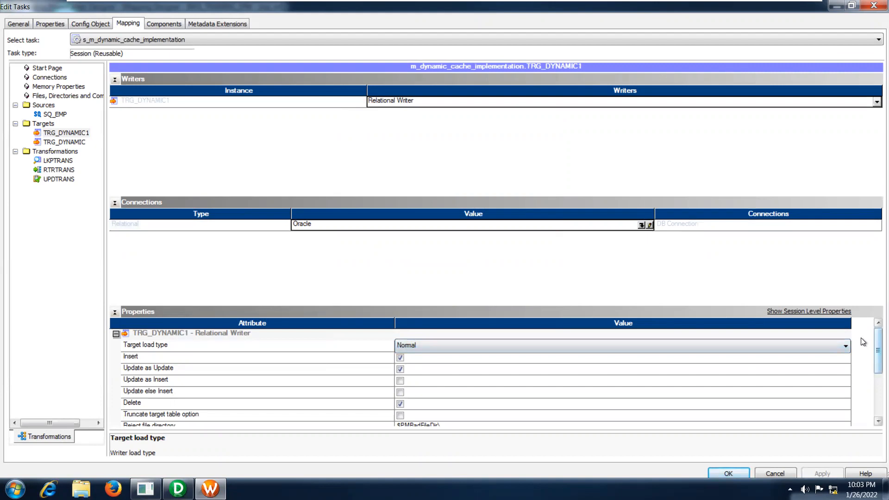
{"action": "scroll", "coordinate": [861, 345], "scroll_direction": "down", "scroll_amount": 1}
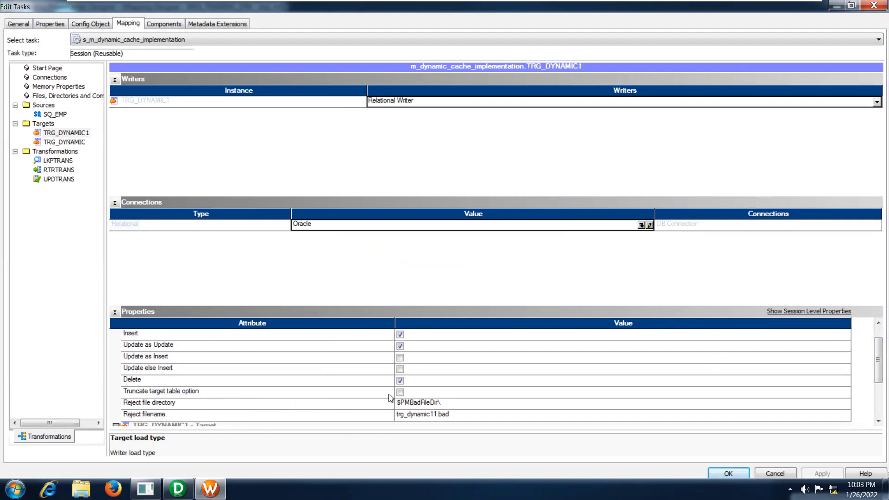
{"action": "left_click", "coordinate": [400, 392]}
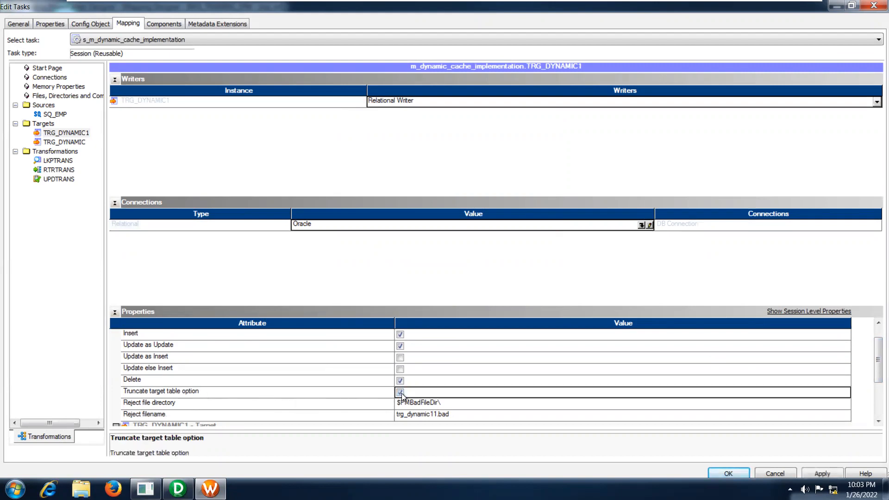
{"action": "left_click", "coordinate": [401, 393]}
{"action": "left_click", "coordinate": [823, 474]}
{"action": "scroll", "coordinate": [634, 369], "scroll_direction": "up", "scroll_amount": 1}
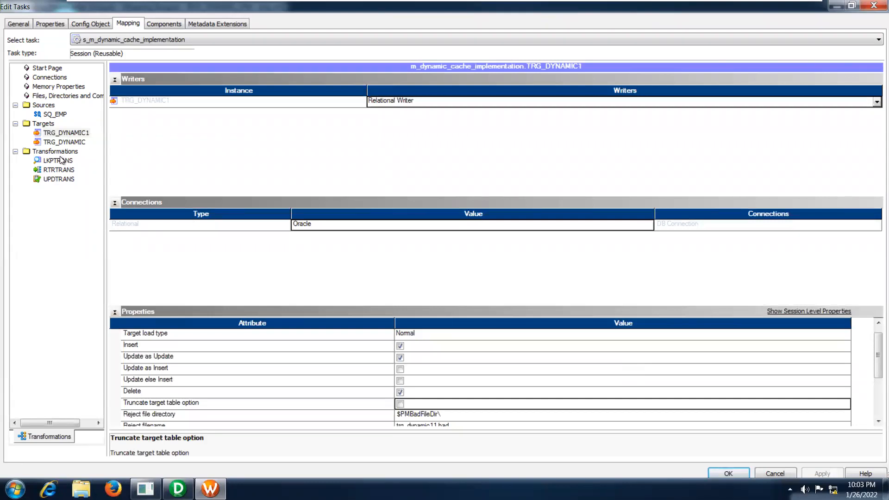
Step: Set the target load type of the TRG_DYNAMIC target to Normal
{"action": "left_click", "coordinate": [65, 142]}
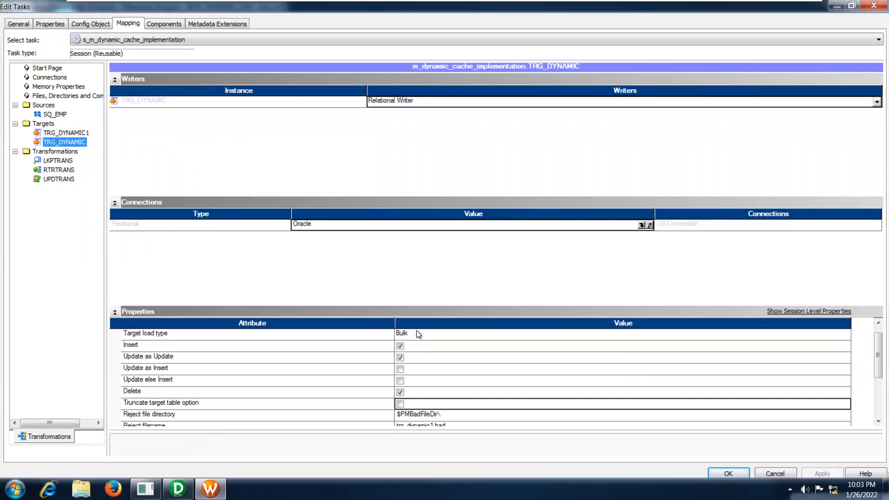
{"action": "left_click", "coordinate": [435, 338]}
{"action": "left_click", "coordinate": [429, 348]}
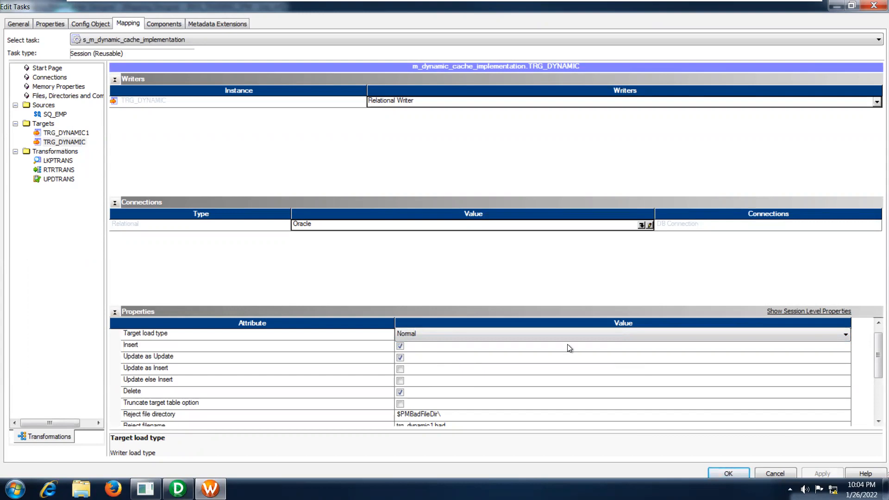
Step: Check the Oracle connection of the LKPTRANS lookup, apply the session settings, close the editor and save the session
{"action": "left_click", "coordinate": [58, 161]}
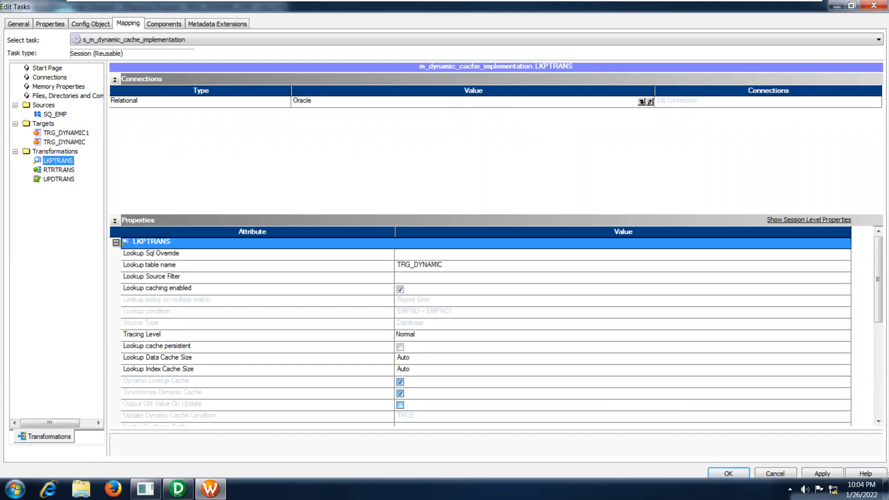
{"action": "left_click", "coordinate": [823, 474]}
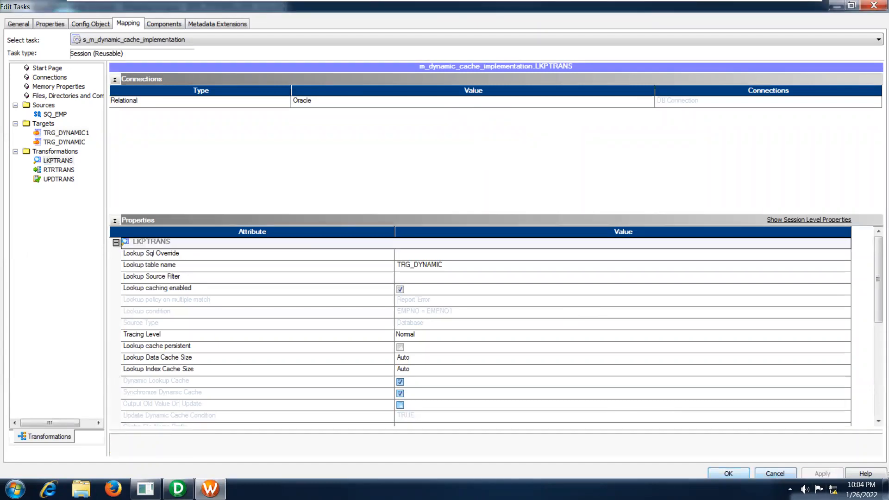
{"action": "left_click", "coordinate": [729, 474]}
{"action": "key", "text": "ctrl+s"}
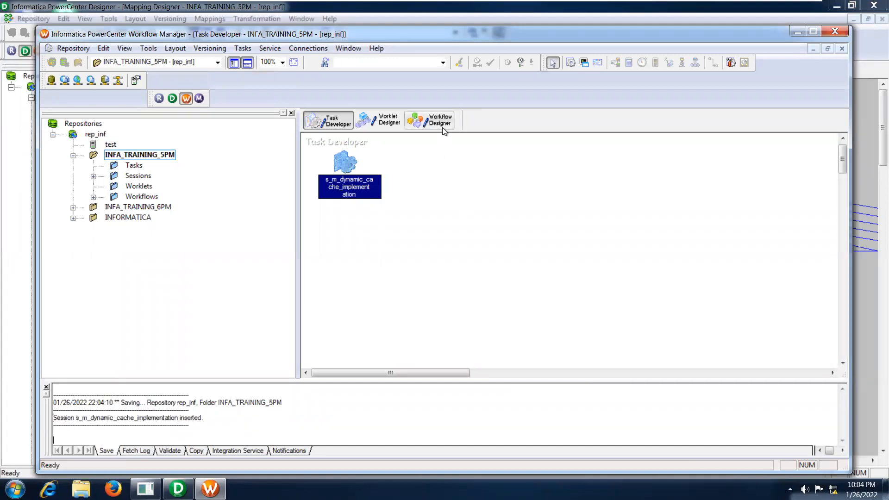
Step: Create a workflow named wf_s_m_dynamic_cache_implementation in the Workflow Designer, keeping the integration service test
{"action": "left_click", "coordinate": [430, 120]}
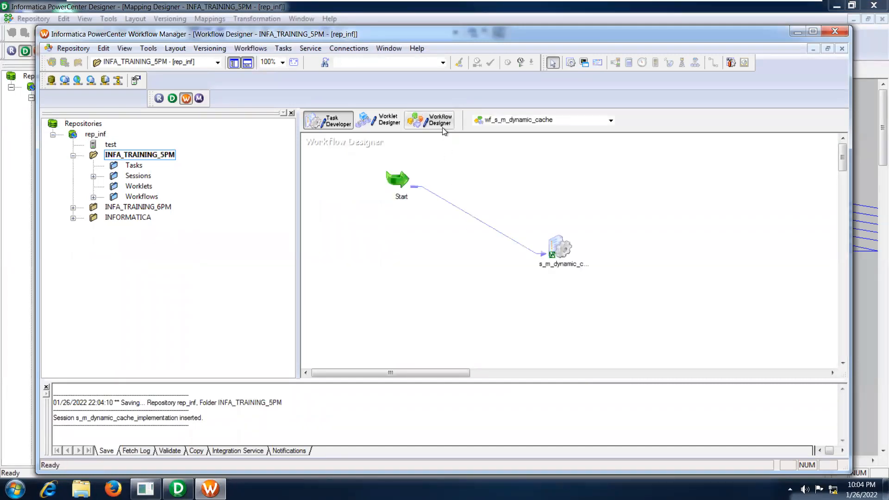
{"action": "left_click", "coordinate": [259, 49]}
{"action": "left_click", "coordinate": [265, 65]}
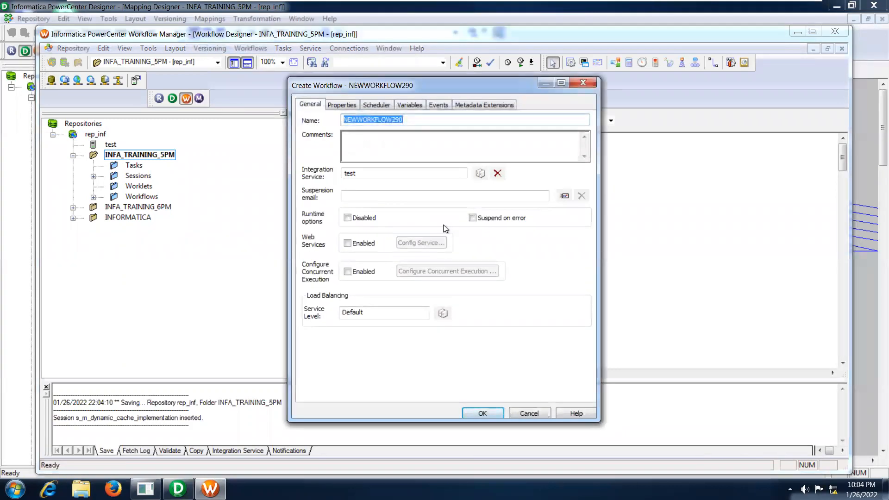
{"action": "type", "text": "wf_v"}
{"action": "type", "text": "m_dynamic_cache_implementation"}
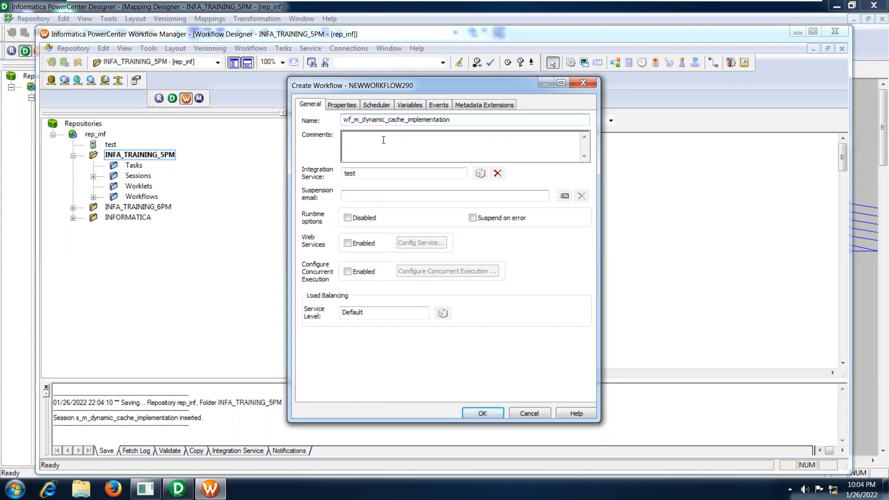
{"action": "left_click", "coordinate": [356, 119]}
{"action": "type", "text": "s_"}
{"action": "left_click", "coordinate": [490, 413]}
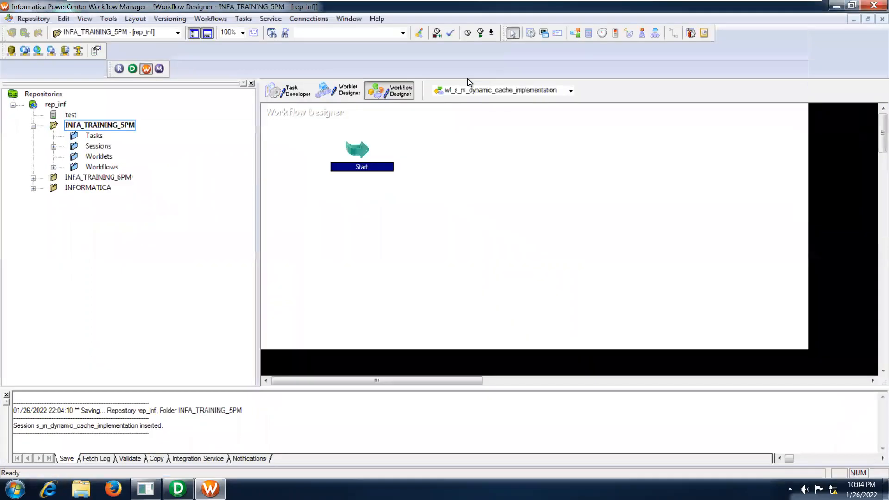
Step: Add the reusable session s_m_dynamic_cache_implementation to the new workflow in an enlarged workspace
{"action": "left_click", "coordinate": [814, 31]}
{"action": "left_click", "coordinate": [7, 395]}
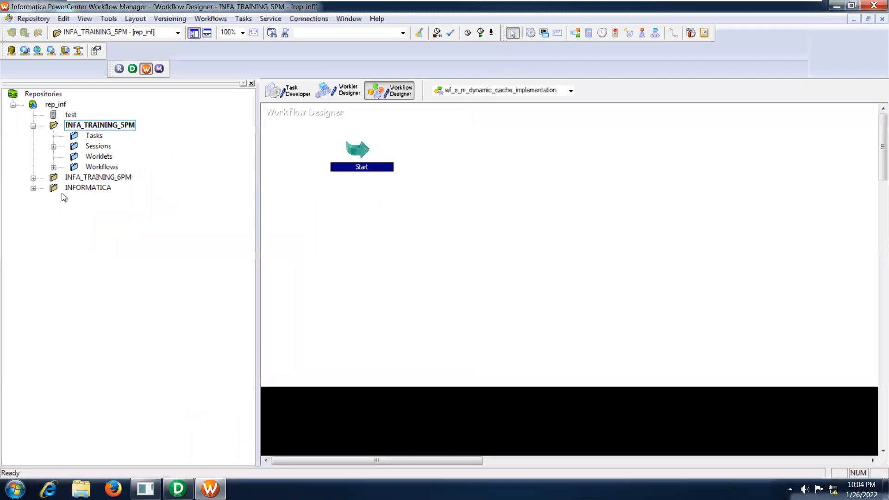
{"action": "double_click", "coordinate": [97, 145]}
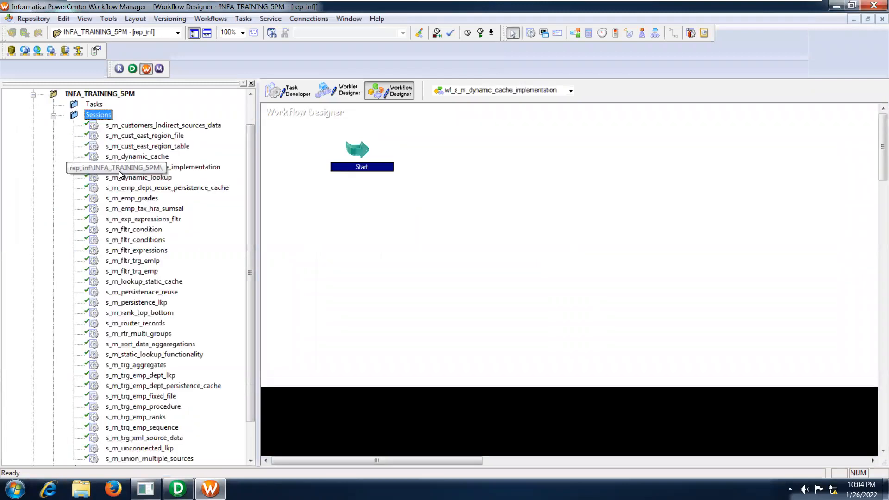
{"action": "left_click_drag", "start_coordinate": [203, 168], "coordinate": [512, 220]}
Step: Link the Start task to the s_m_dynamic_cache_implementation session and save the workflow
{"action": "left_click", "coordinate": [678, 36]}
{"action": "left_click_drag", "start_coordinate": [355, 149], "coordinate": [510, 225]}
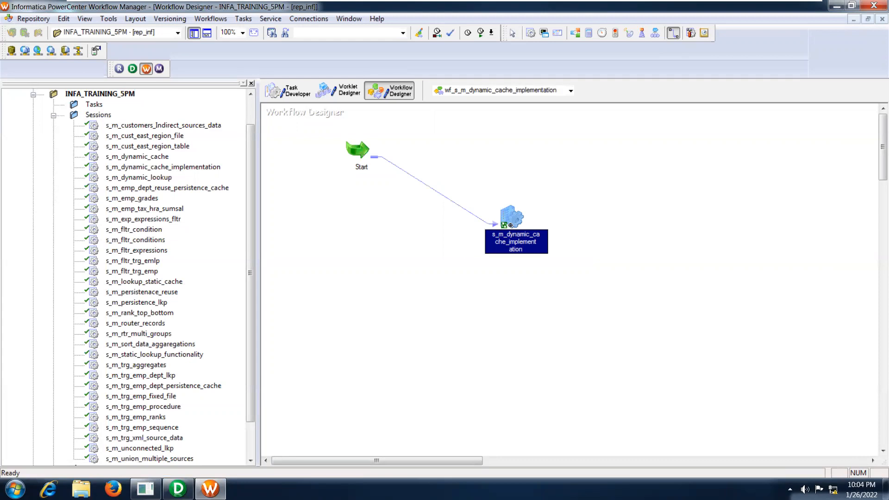
{"action": "key", "text": "ctrl+s"}
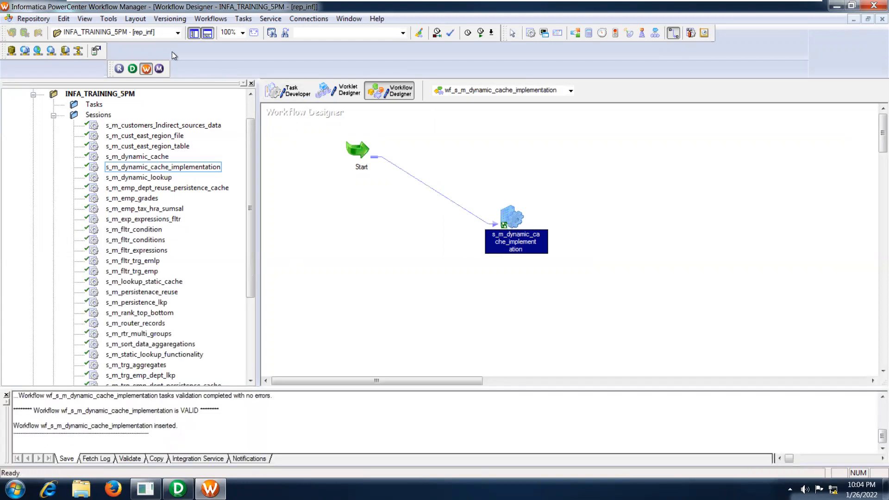
Step: Open the Workflow Monitor, return to the Workflow Manager and start the wf_s_m_dynamic_cache_implementation workflow
{"action": "left_click", "coordinate": [159, 68]}
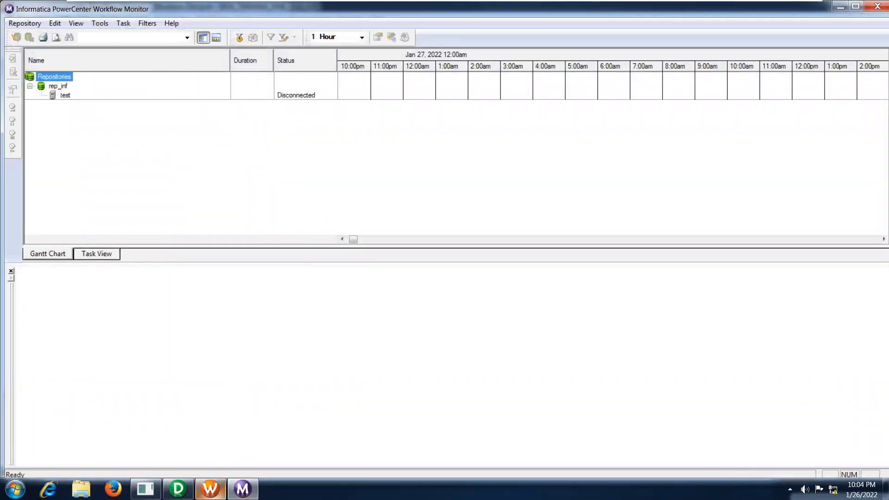
{"action": "left_click", "coordinate": [210, 489]}
{"action": "left_click", "coordinate": [210, 19]}
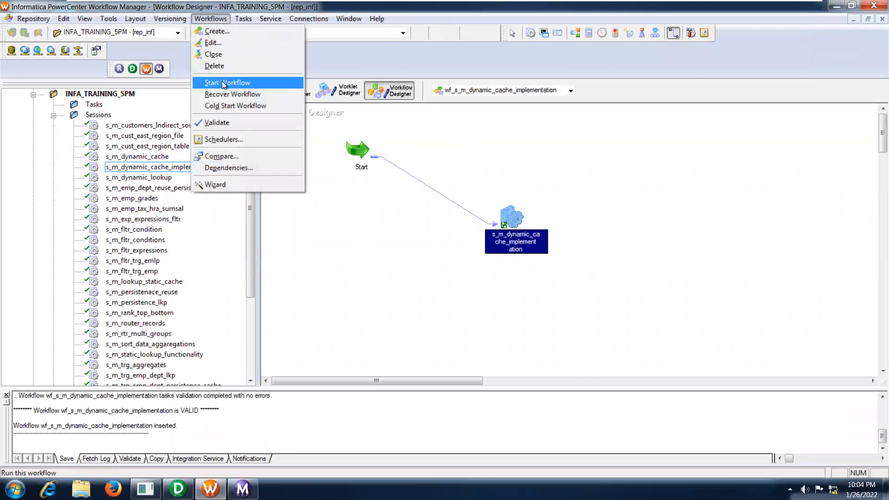
{"action": "left_click", "coordinate": [223, 84]}
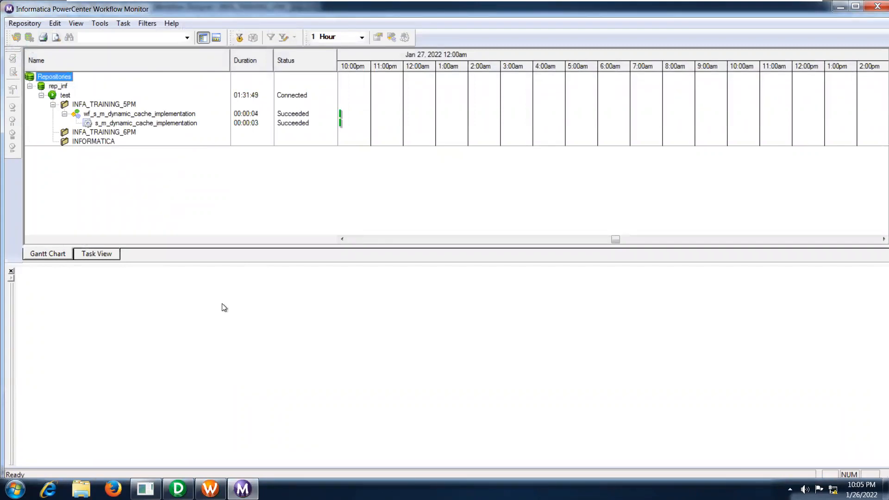
Step: Look over the mapping's two targets in the Designer, switch to SQL Plus and query all rows of TRG_DYNAMIC
{"action": "left_click", "coordinate": [178, 489]}
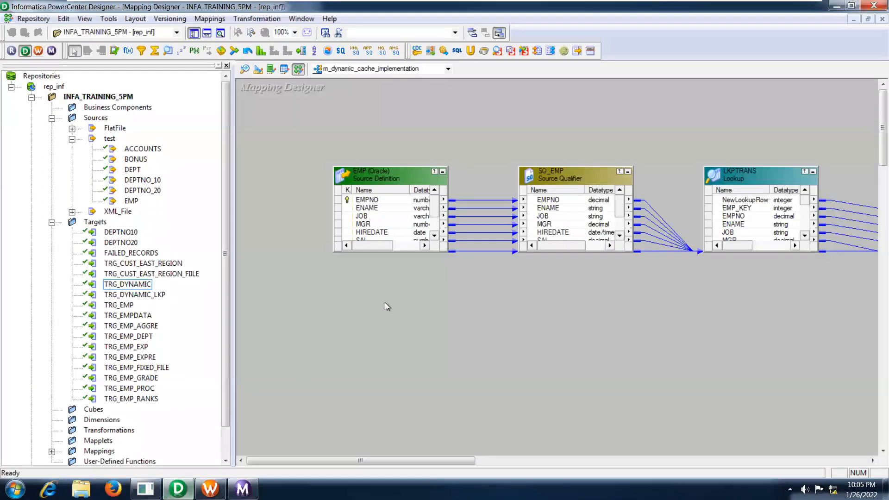
{"action": "left_click_drag", "start_coordinate": [341, 459], "coordinate": [649, 400]}
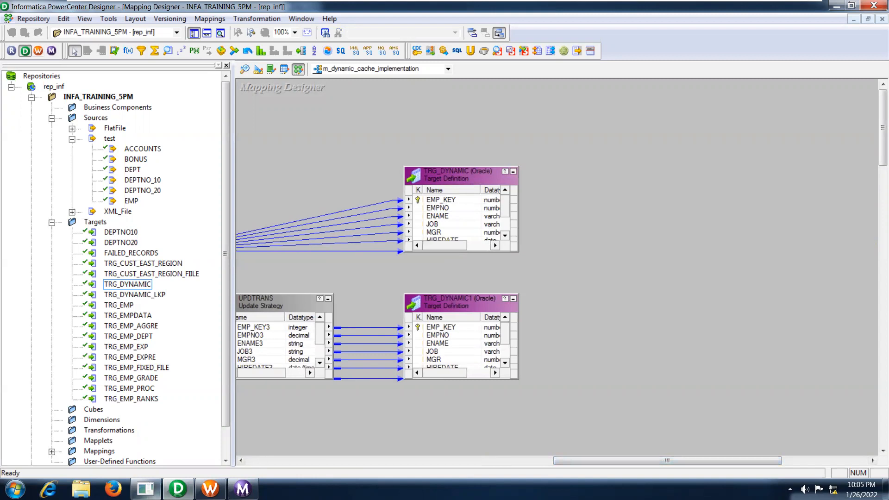
{"action": "left_click", "coordinate": [146, 489]}
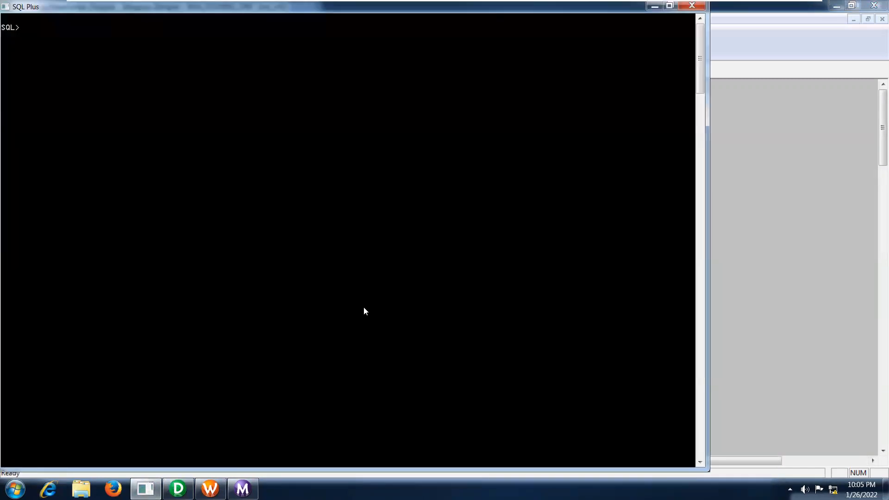
{"action": "type", "text": "SELECT * FROM TRG_DYNAMIC"}
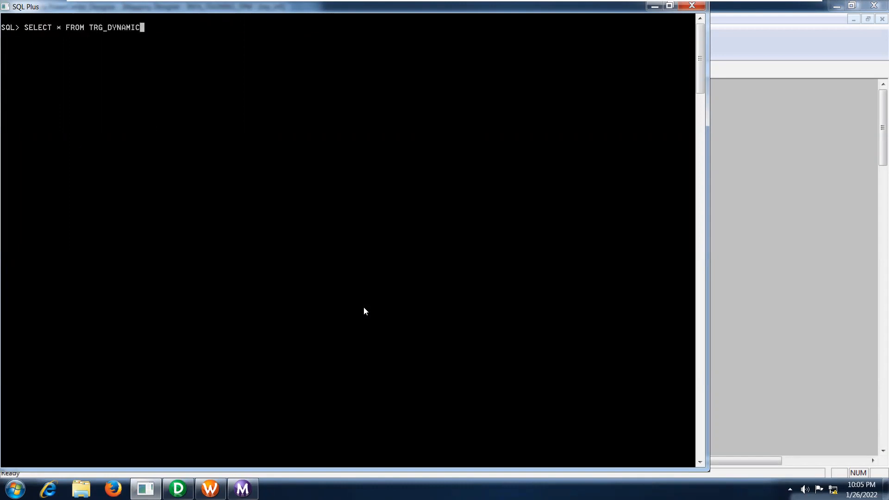
{"action": "type", "text": ";"}
{"action": "key", "text": "Return"}
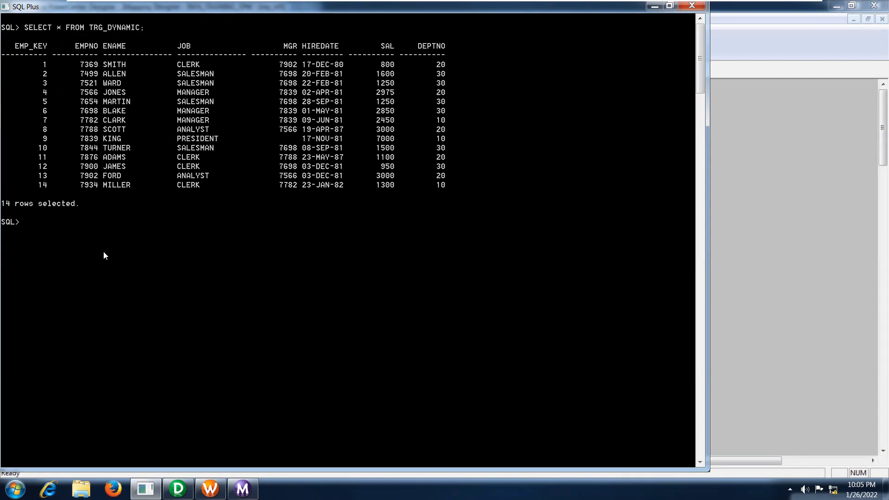
Step: Update the EMP row of the department 10 clerk with a new ENAME, filtering by EMPNO, and commit the change
{"action": "type", "text": "UPDATE EMP SET ENAME="}
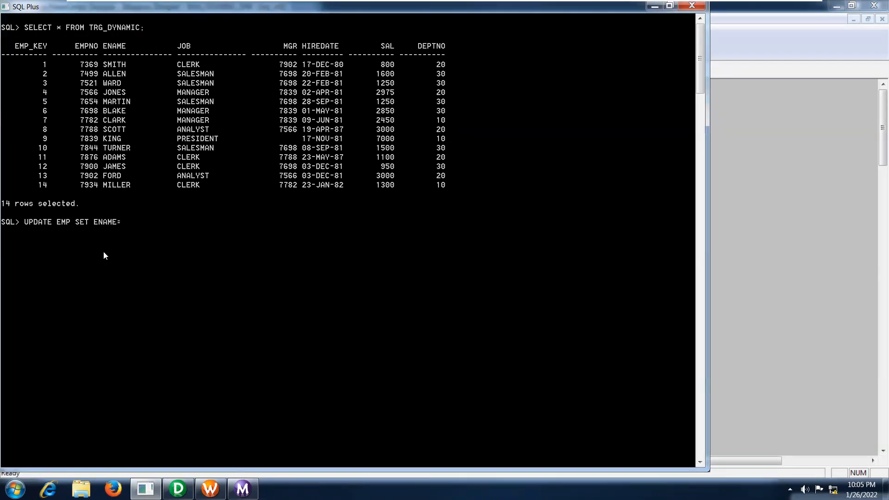
{"action": "type", "text": "'SMITH_2' WHERE EMPNO=7934"}
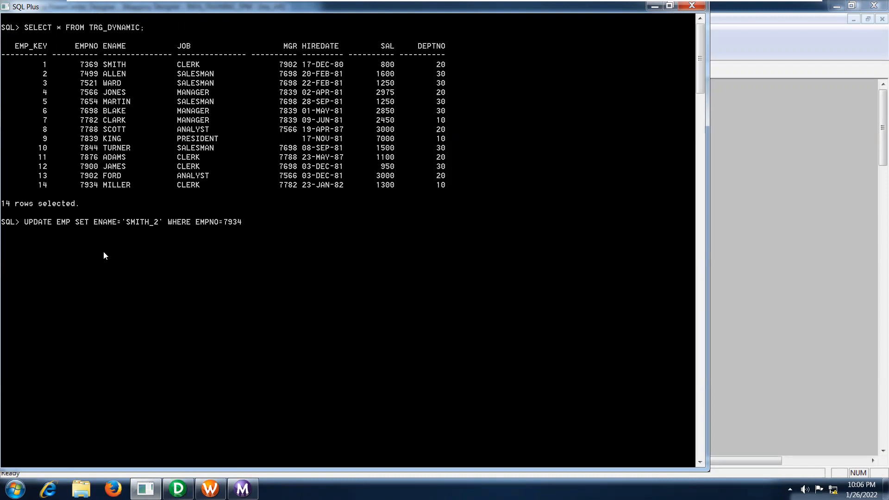
{"action": "type", "text": ";"}
{"action": "key", "text": "Return"}
{"action": "type", "text": "COMMIT"}
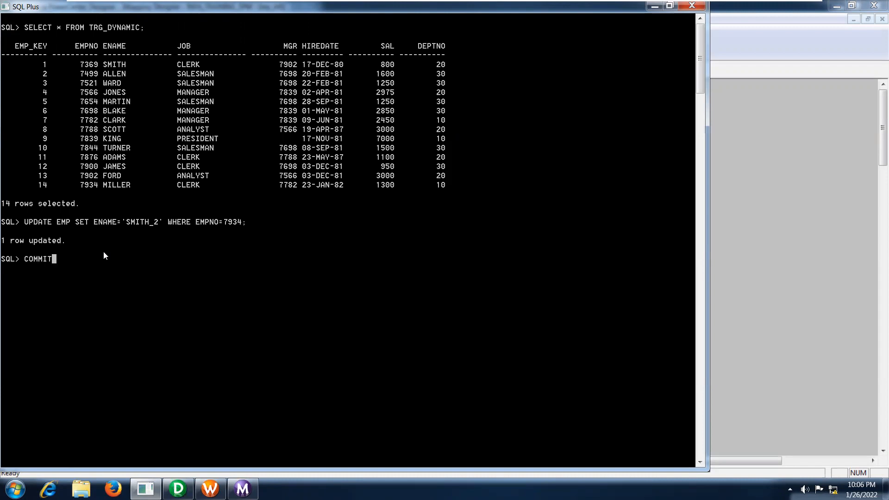
{"action": "type", "text": ";"}
{"action": "key", "text": "Return"}
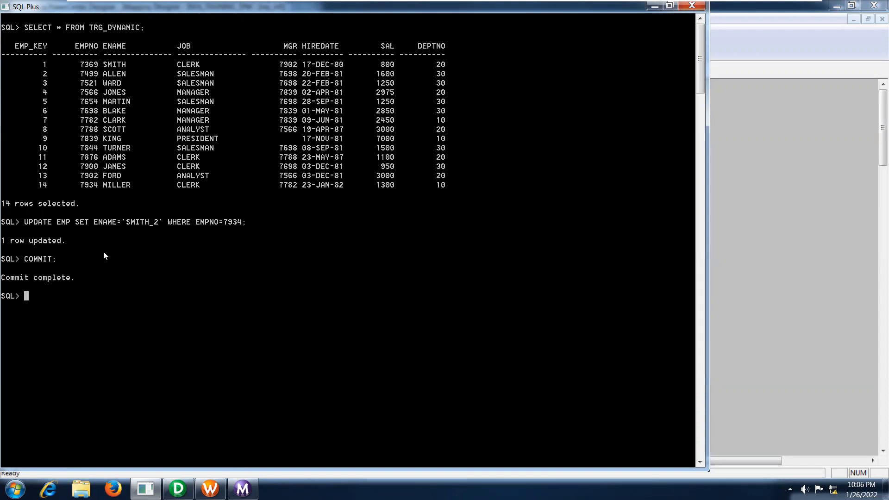
Step: Switch to the Workflow Manager and start the wf_s_m_dynamic_cache_implementation workflow again
{"action": "key", "text": "Caps_Lock"}
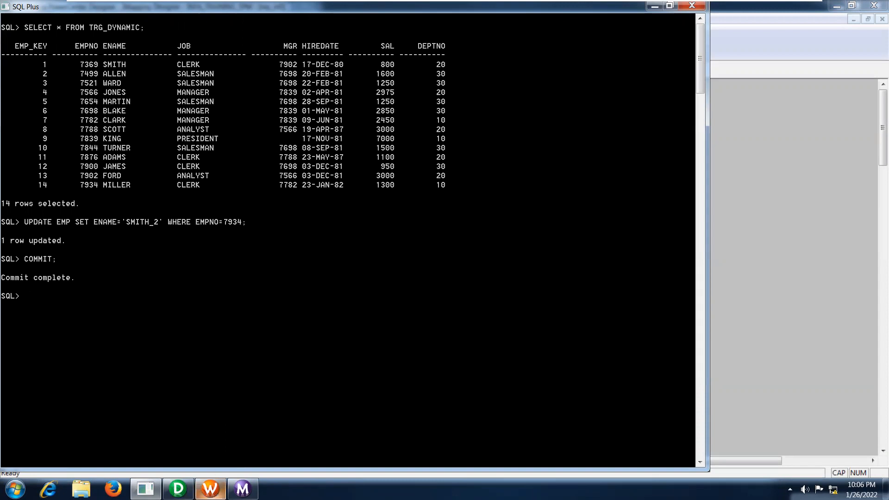
{"action": "mouse_move", "coordinate": [211, 488]}
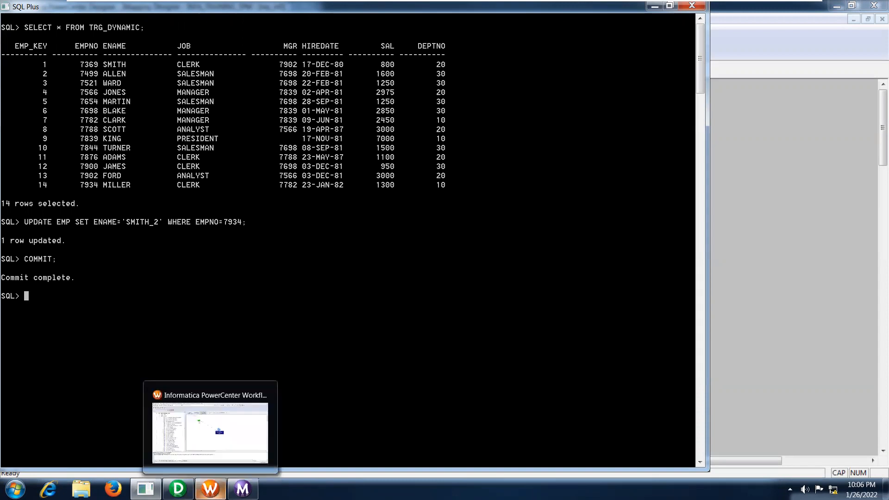
{"action": "left_click", "coordinate": [214, 450]}
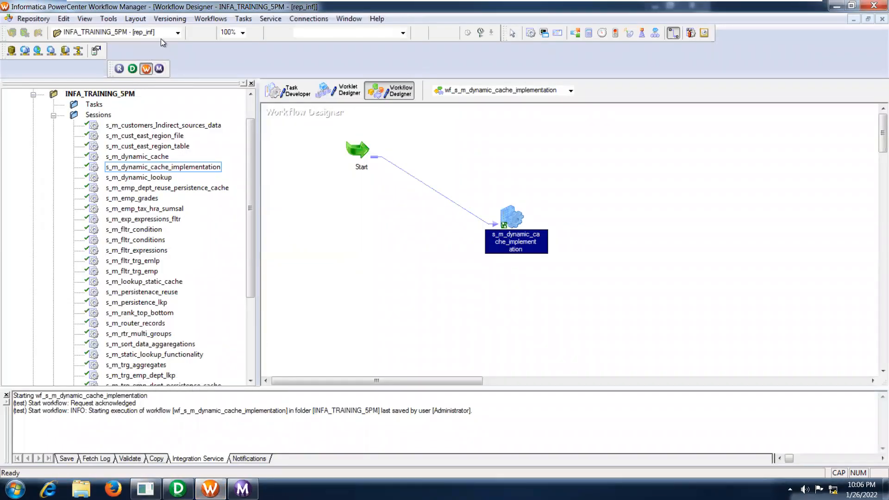
{"action": "left_click", "coordinate": [211, 18]}
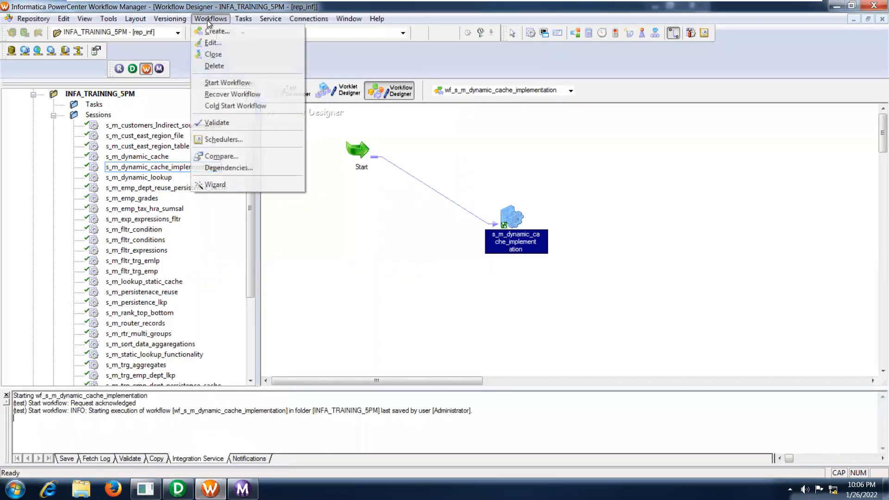
{"action": "left_click", "coordinate": [219, 84]}
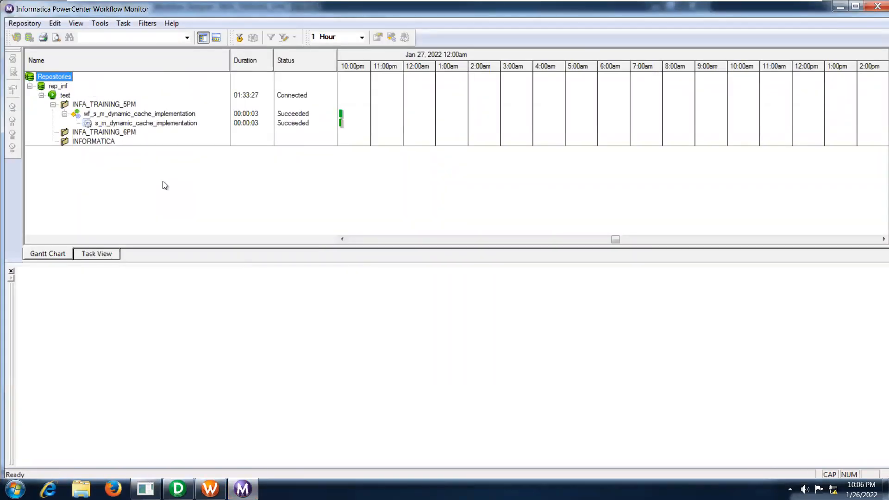
Step: Get the session's run properties and examine the source/target statistics for SQ_EMP, TRG_DYNAMIC and TRG_DYNAMIC1
{"action": "right_click", "coordinate": [144, 125]}
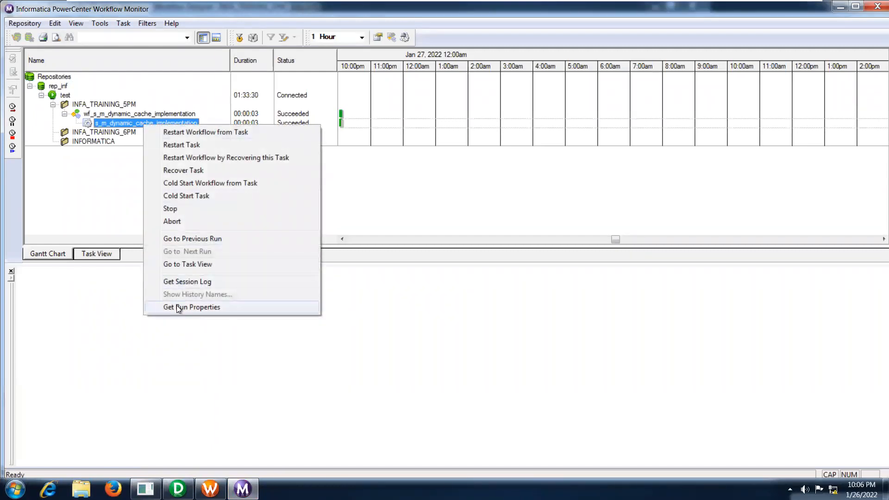
{"action": "left_click", "coordinate": [179, 307]}
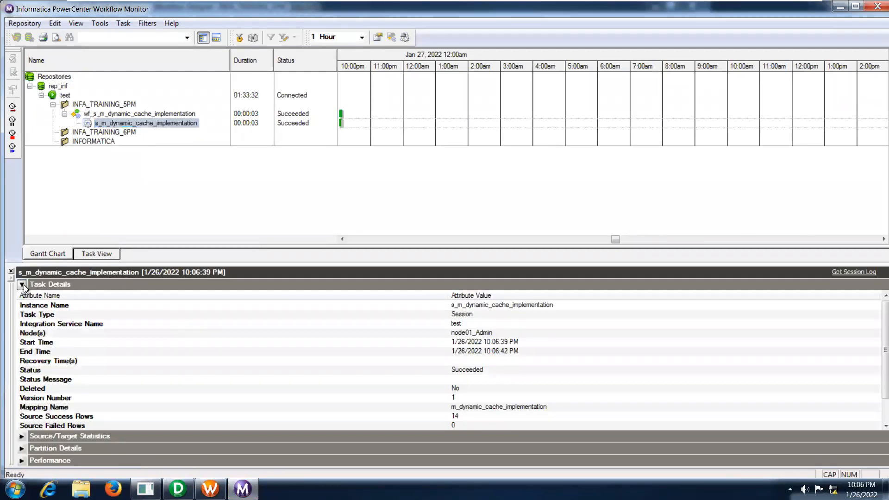
{"action": "left_click", "coordinate": [22, 284]}
{"action": "left_click", "coordinate": [21, 297]}
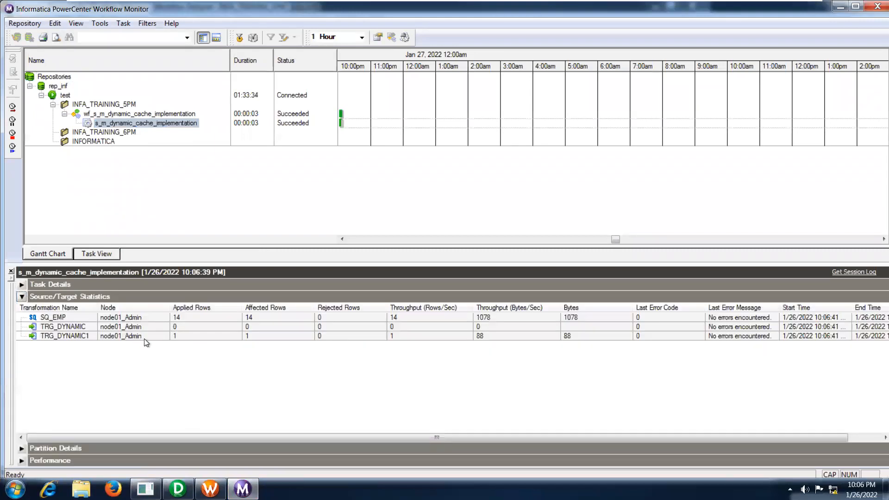
{"action": "left_click_drag", "start_coordinate": [98, 308], "coordinate": [118, 307]}
{"action": "left_click", "coordinate": [206, 317]}
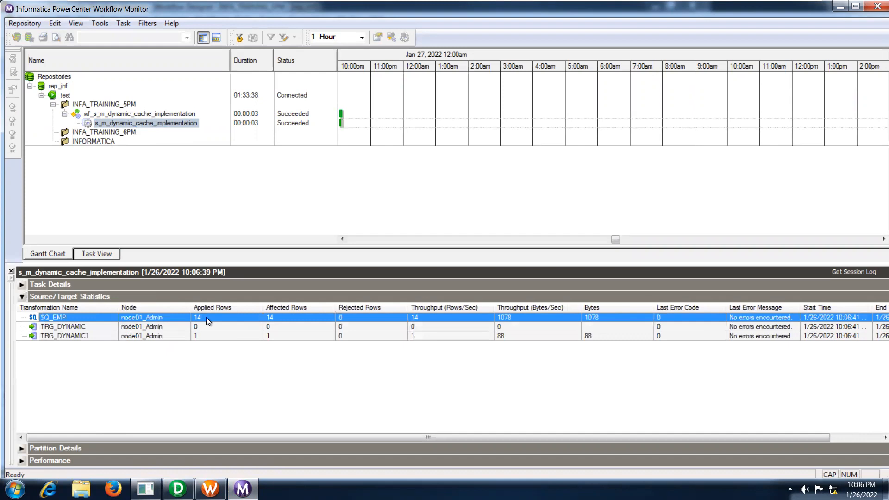
{"action": "left_click", "coordinate": [235, 327]}
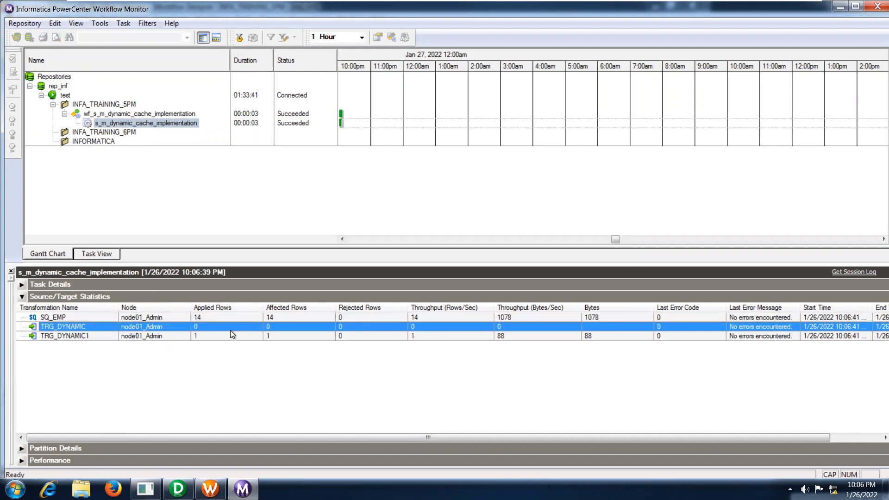
{"action": "left_click", "coordinate": [226, 337]}
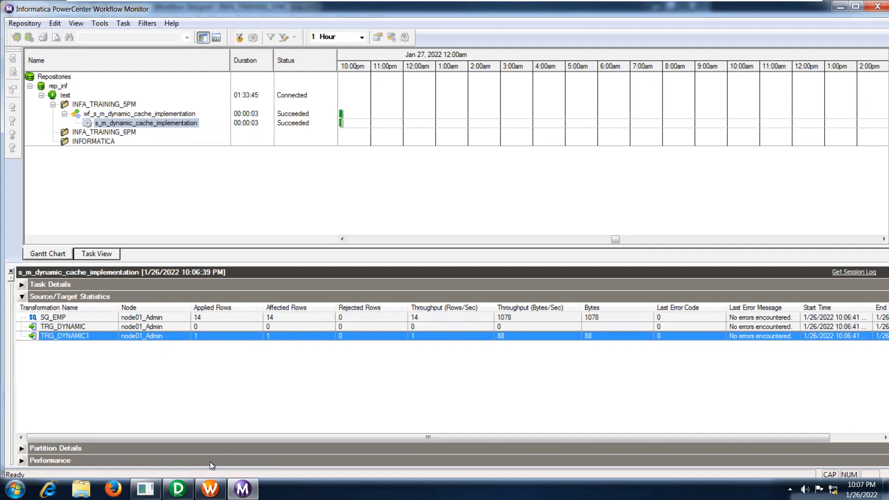
Step: Switch to SQL Plus and query all rows of TRG_DYNAMIC again to check the updated employee row
{"action": "left_click", "coordinate": [145, 488]}
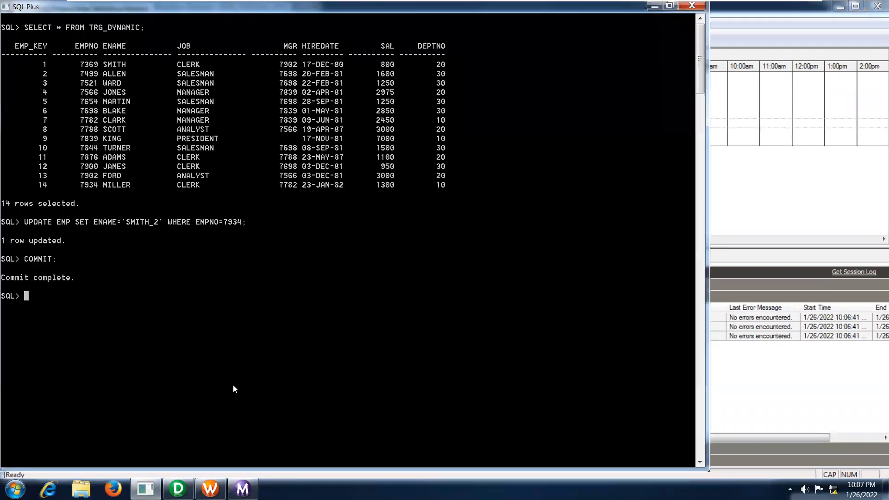
{"action": "key", "text": "Up"}
{"action": "key", "text": "Up"}
{"action": "key", "text": "Up"}
{"action": "key", "text": "Return"}
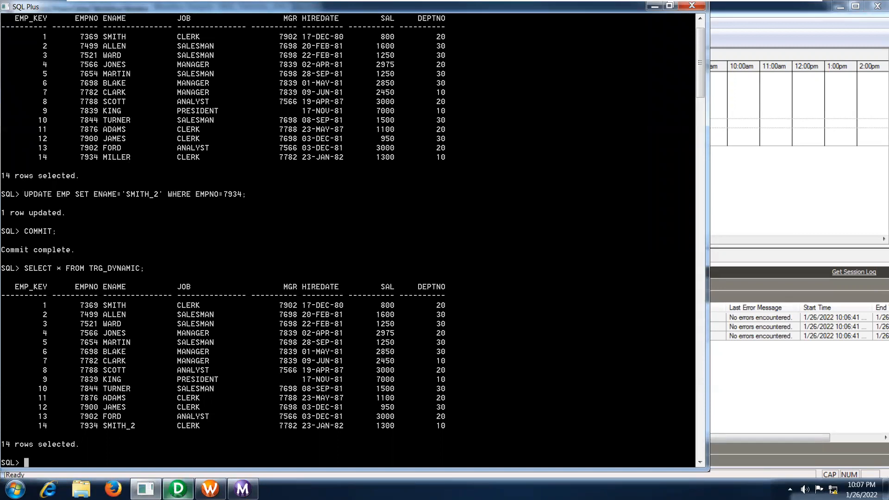
Step: Switch to the Designer, hide the Navigator and review the properties and ports of the LKPTRANS lookup in the mapping
{"action": "left_click", "coordinate": [178, 489]}
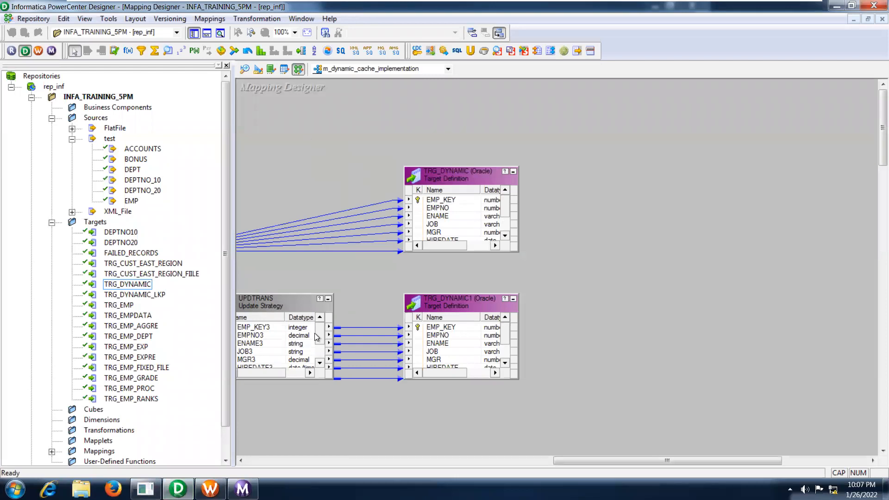
{"action": "left_click", "coordinate": [194, 33]}
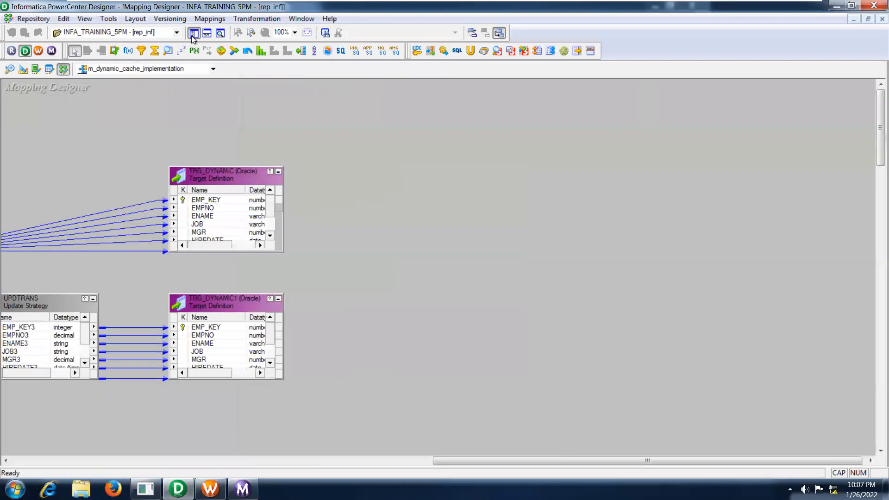
{"action": "left_click_drag", "start_coordinate": [501, 463], "coordinate": [160, 447]}
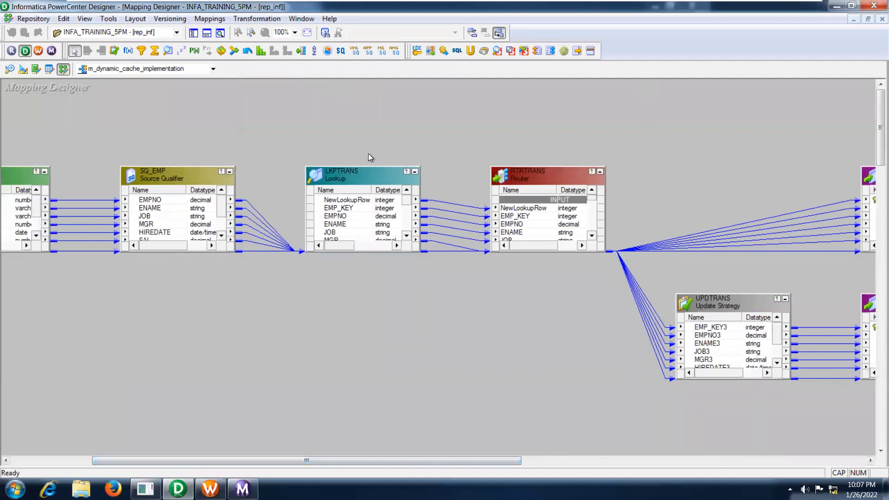
{"action": "double_click", "coordinate": [362, 174]}
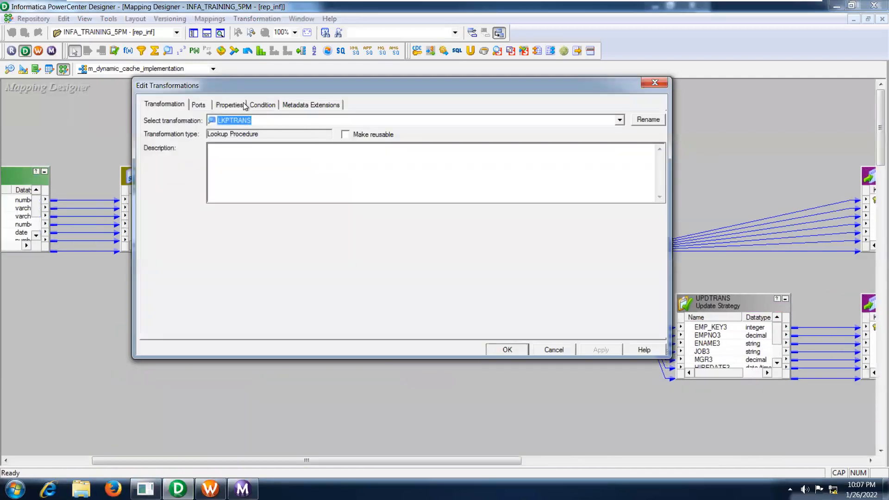
{"action": "left_click", "coordinate": [241, 103]}
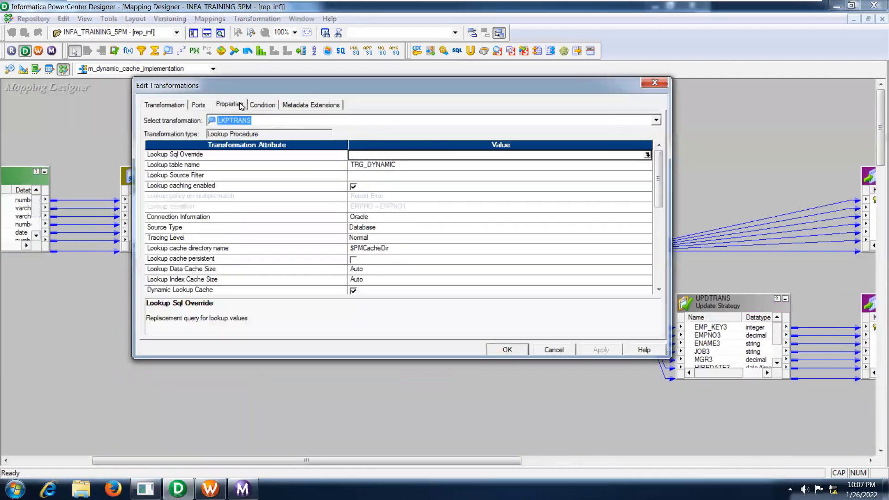
{"action": "left_click", "coordinate": [207, 104]}
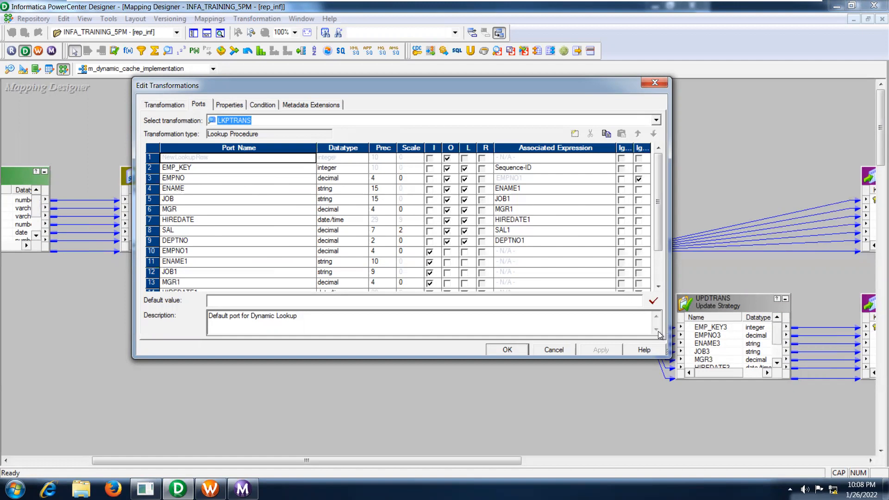
{"action": "left_click", "coordinate": [513, 352]}
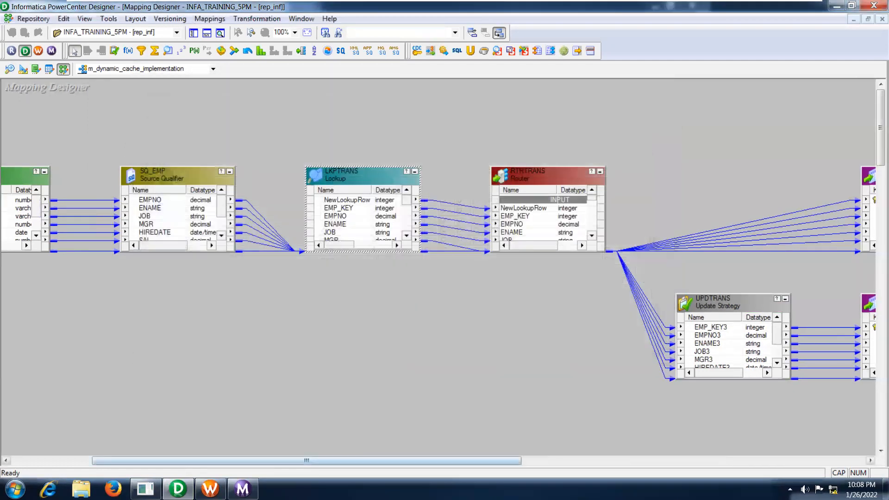
Step: Return to the TRG_DYNAMIC query output in SQL Plus, and minimize the virtual machine to reveal the dynamic lookup notes in Informatica 9.x.pdf
{"action": "left_click", "coordinate": [145, 488]}
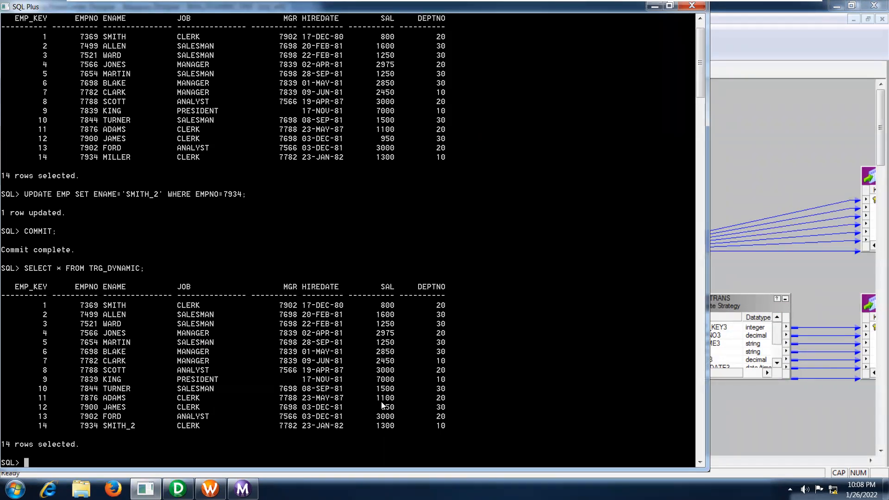
{"action": "mouse_move", "coordinate": [691, 1]}
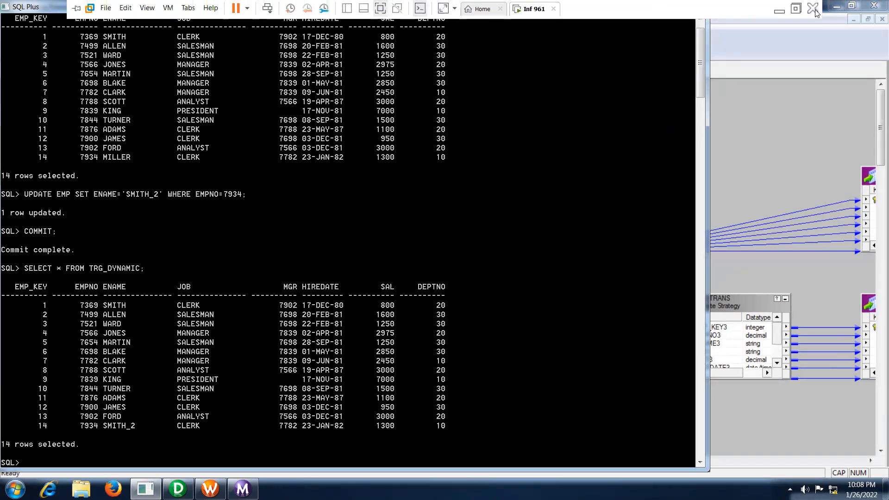
{"action": "left_click", "coordinate": [781, 8]}
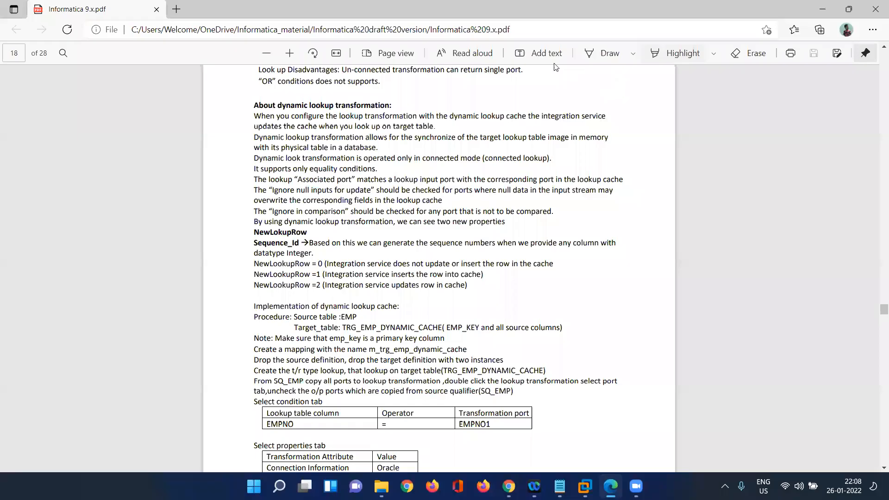